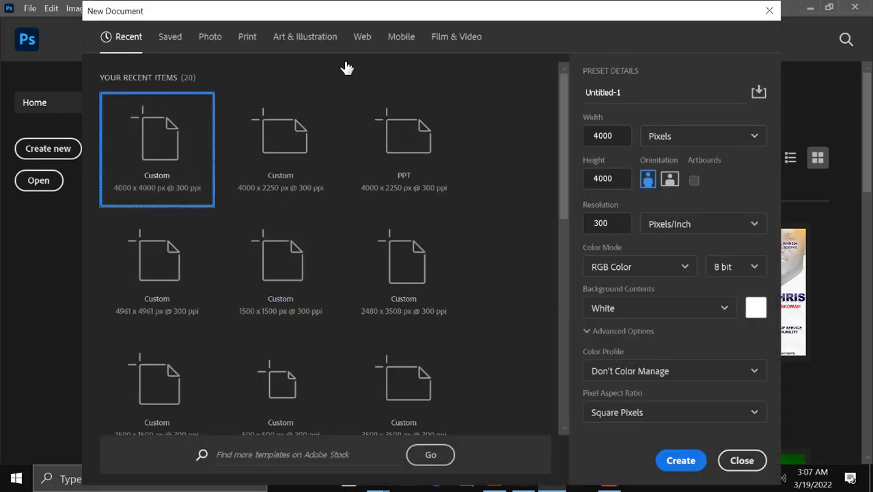
Create a print document from the A4 preset in pixels, 2480 × 3508 at 300 pixels/inch in RGB Color.
{"action": "left_click", "coordinate": [246, 41]}
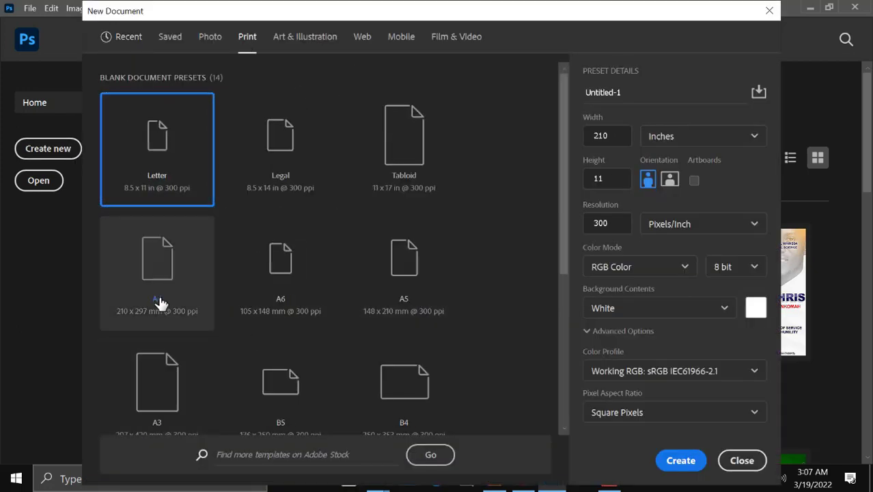
{"action": "left_click", "coordinate": [161, 294]}
{"action": "left_click", "coordinate": [676, 140]}
{"action": "left_click", "coordinate": [662, 159]}
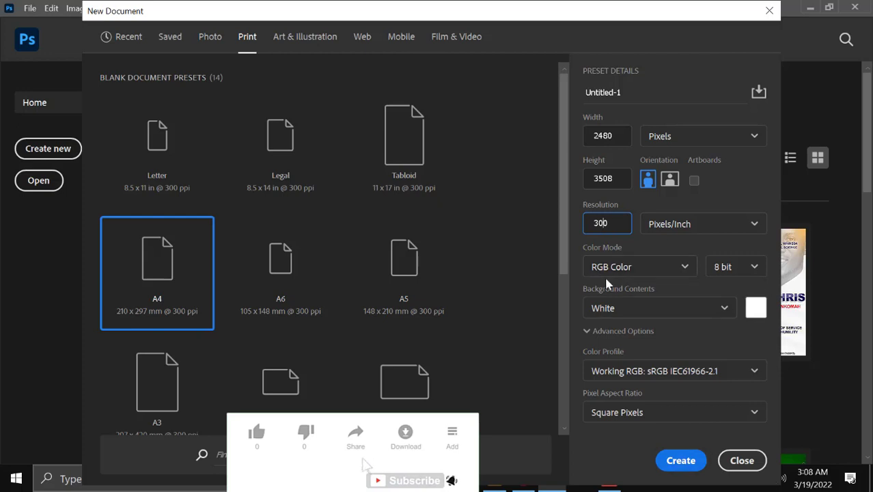
{"action": "left_click", "coordinate": [685, 462]}
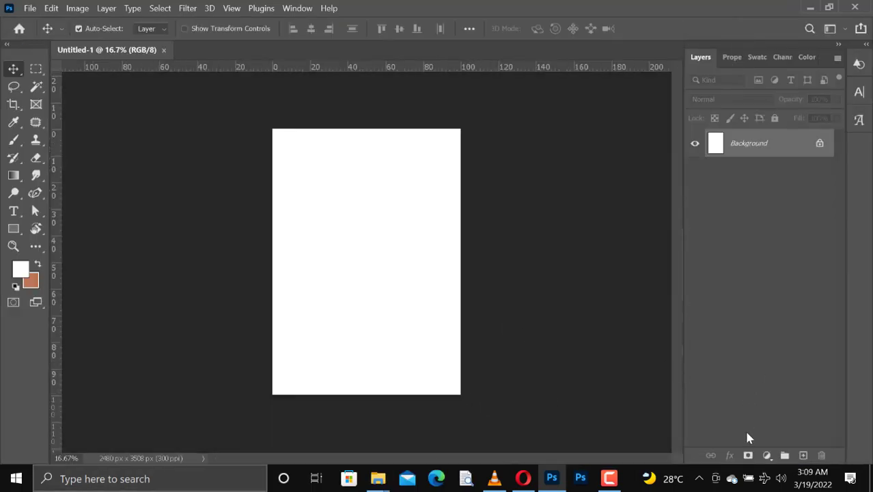
Draw a rectangle about 2648 × 3607 px that covers the whole canvas.
{"action": "left_click", "coordinate": [766, 455]}
{"action": "left_click", "coordinate": [15, 233]}
{"action": "left_click", "coordinate": [14, 229]}
{"action": "left_click", "coordinate": [153, 28]}
{"action": "left_click", "coordinate": [237, 54]}
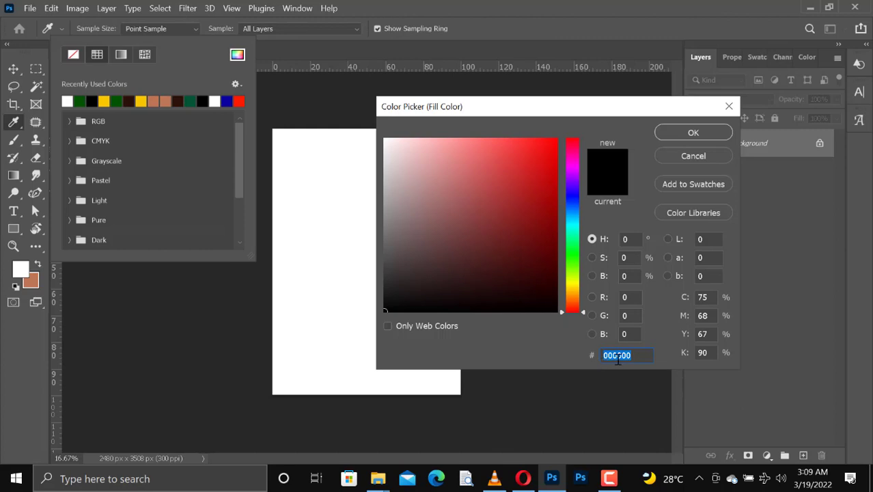
{"action": "left_click", "coordinate": [693, 132]}
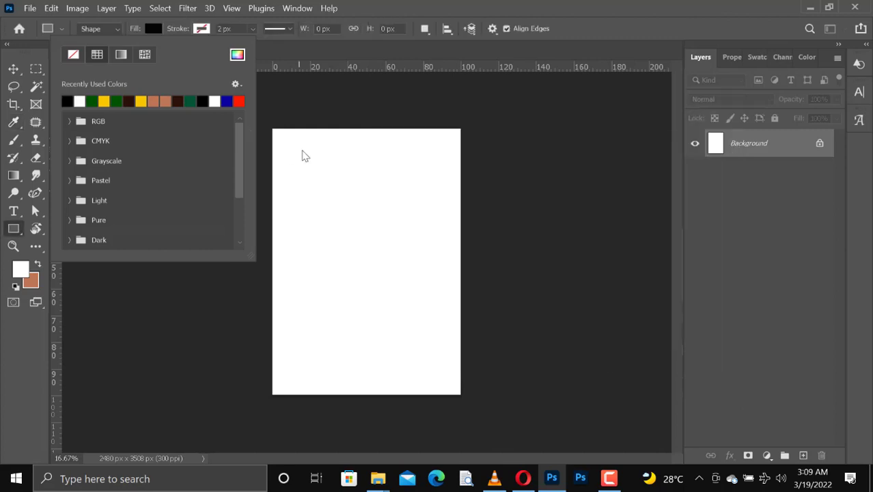
{"action": "left_click", "coordinate": [303, 154]}
{"action": "left_click_drag", "start_coordinate": [269, 124], "coordinate": [469, 397]}
Change the canvas-covering rectangle's fill to solid black.
{"action": "left_click", "coordinate": [153, 28]}
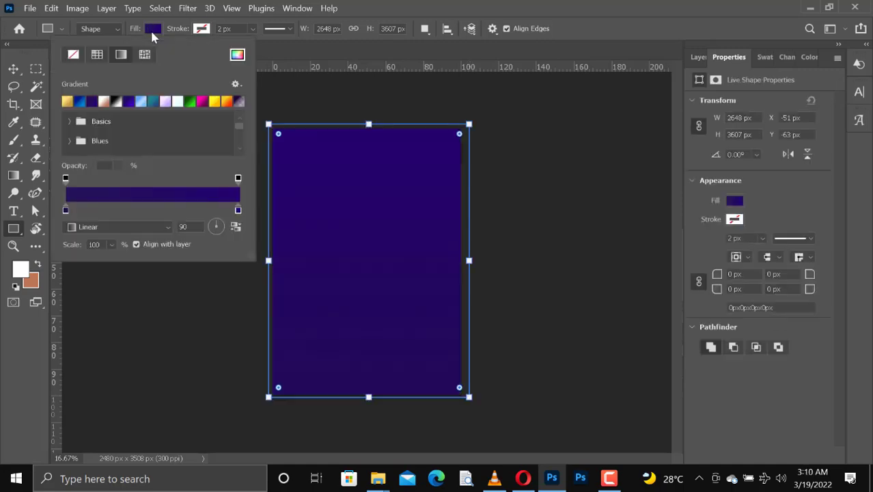
{"action": "left_click", "coordinate": [97, 54]}
{"action": "left_click", "coordinate": [67, 101]}
{"action": "left_click", "coordinate": [13, 68]}
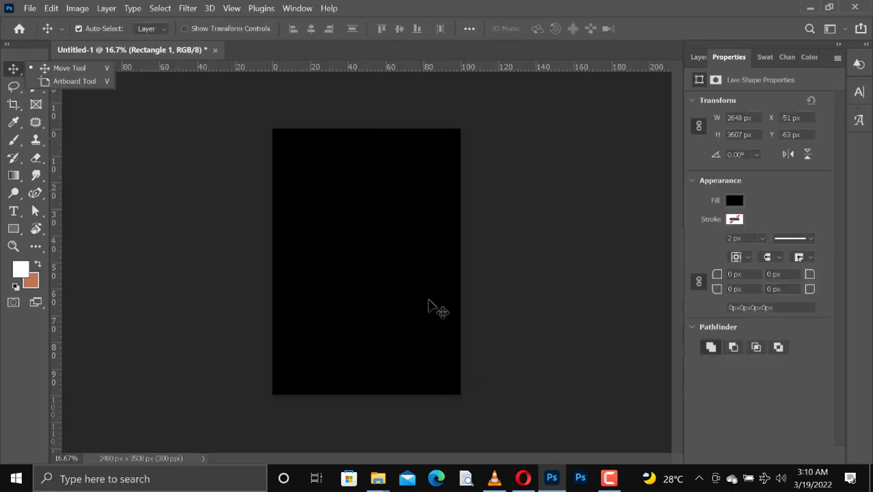
{"action": "left_click", "coordinate": [695, 58]}
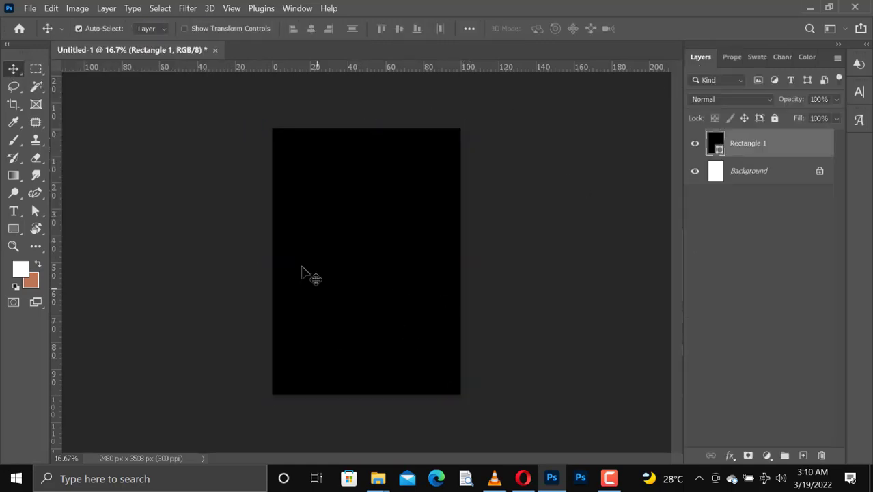
Draw a closed four-sided Pen shape about 2654 × 1145 px over the upper third of the canvas, slightly overlapping its edges.
{"action": "left_click", "coordinate": [35, 192]}
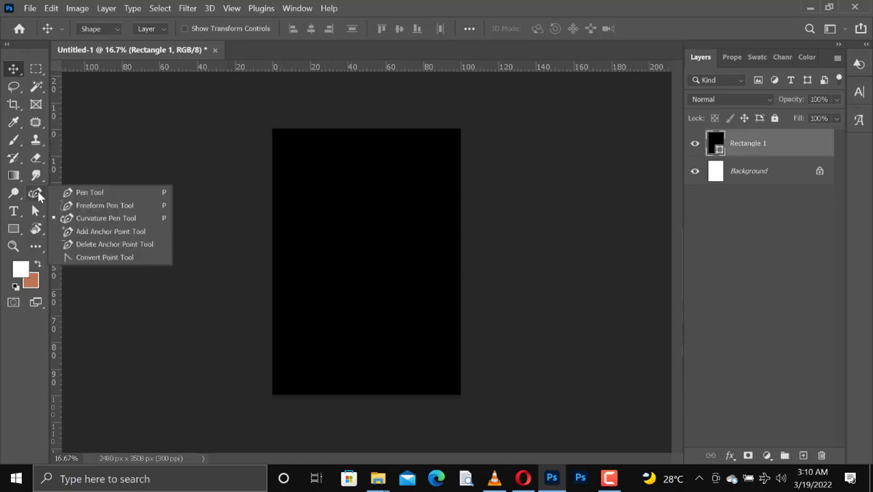
{"action": "left_click", "coordinate": [87, 194]}
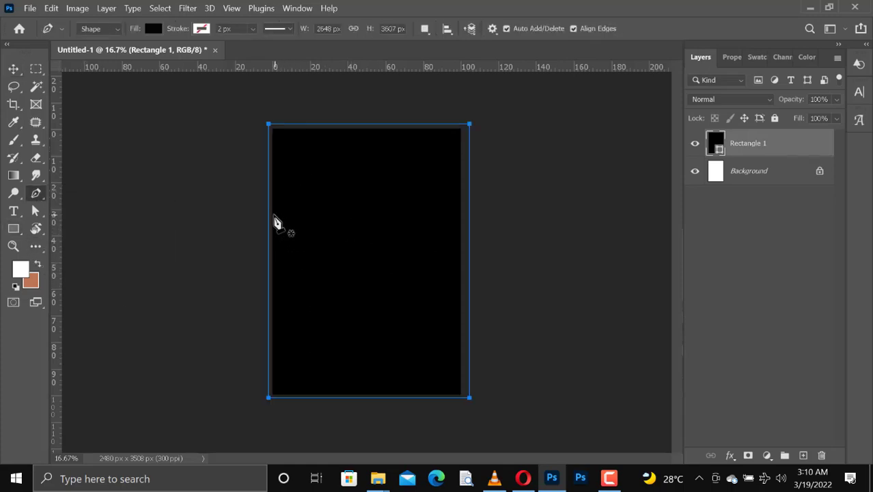
{"action": "left_click", "coordinate": [262, 209]}
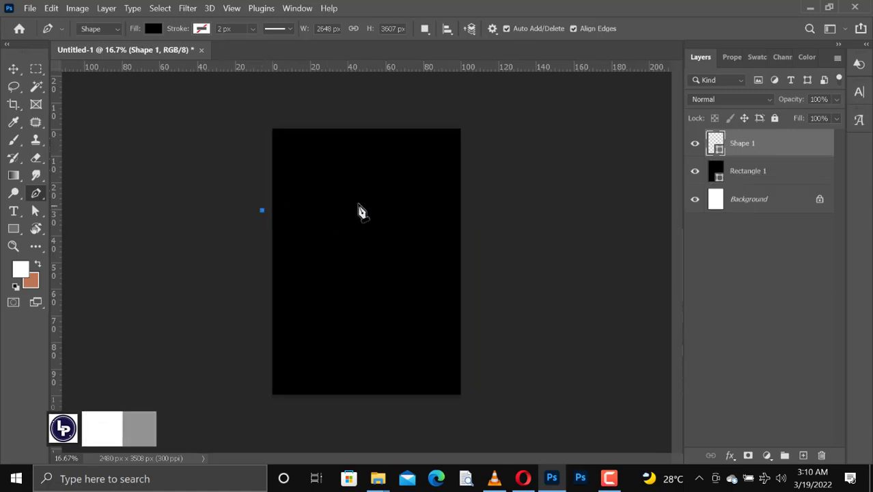
{"action": "left_click", "coordinate": [463, 209]}
{"action": "left_click", "coordinate": [464, 124]}
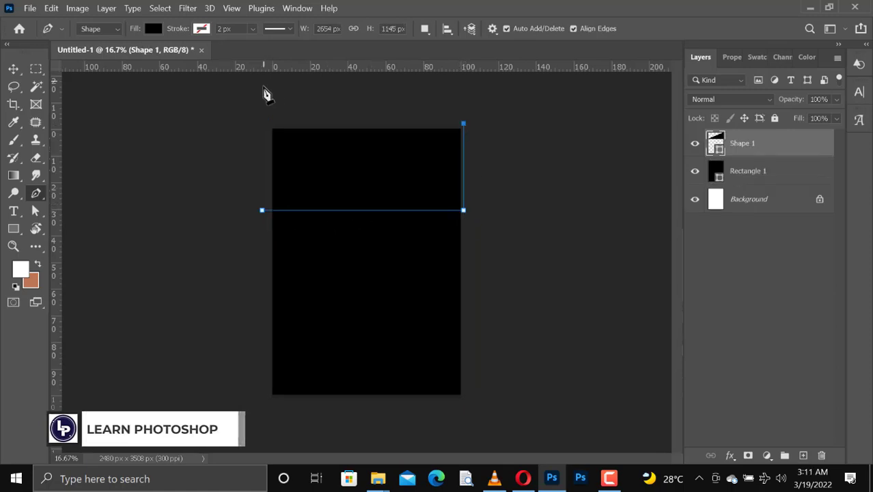
{"action": "left_click", "coordinate": [266, 124]}
{"action": "left_click", "coordinate": [261, 209]}
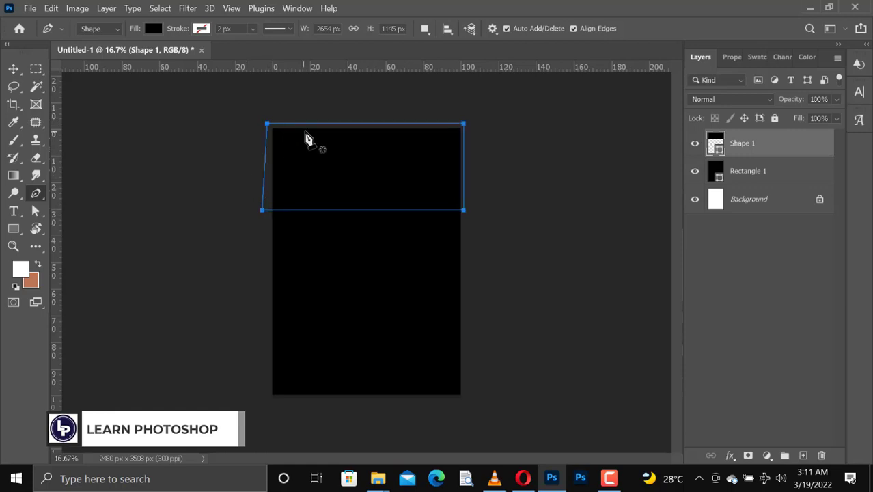
Fill the four-sided shape over the upper third of the canvas with white.
{"action": "left_click", "coordinate": [153, 28]}
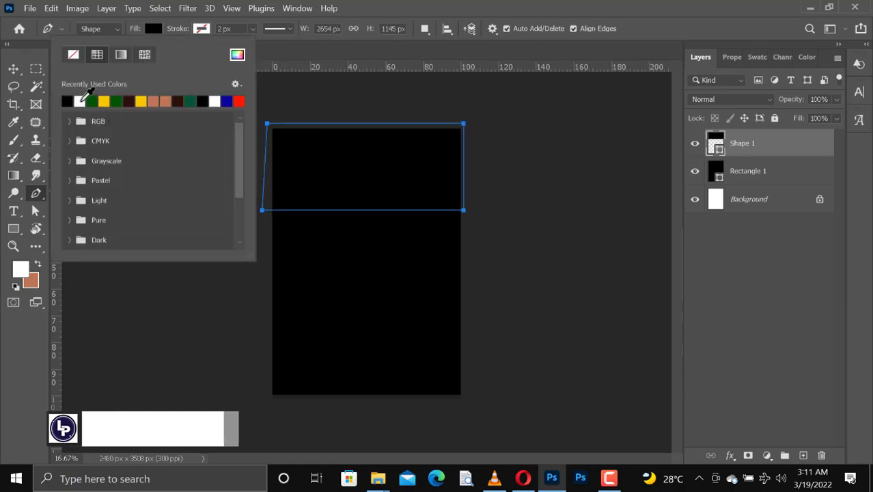
{"action": "left_click", "coordinate": [84, 101]}
{"action": "left_click", "coordinate": [13, 68]}
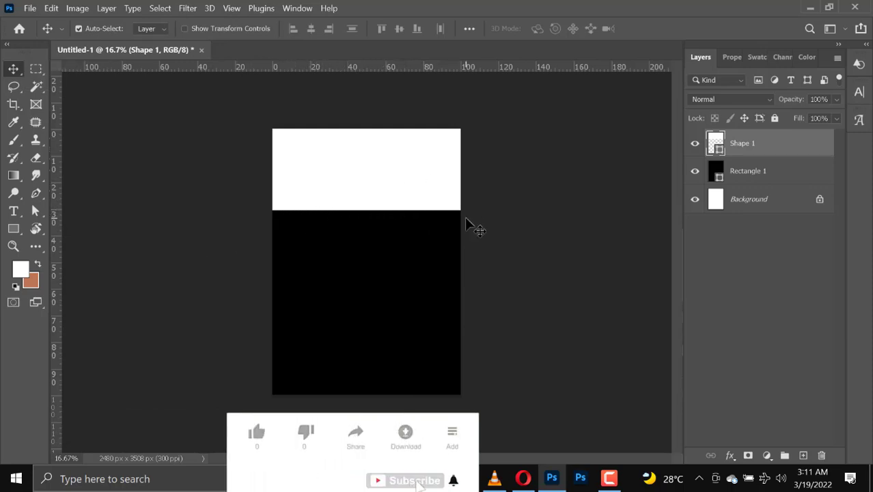
Bend the white shape's lower edge into a wave with the Curvature Pen, raising its right part and lowering its left part.
{"action": "left_click", "coordinate": [36, 194]}
{"action": "left_click", "coordinate": [109, 217]}
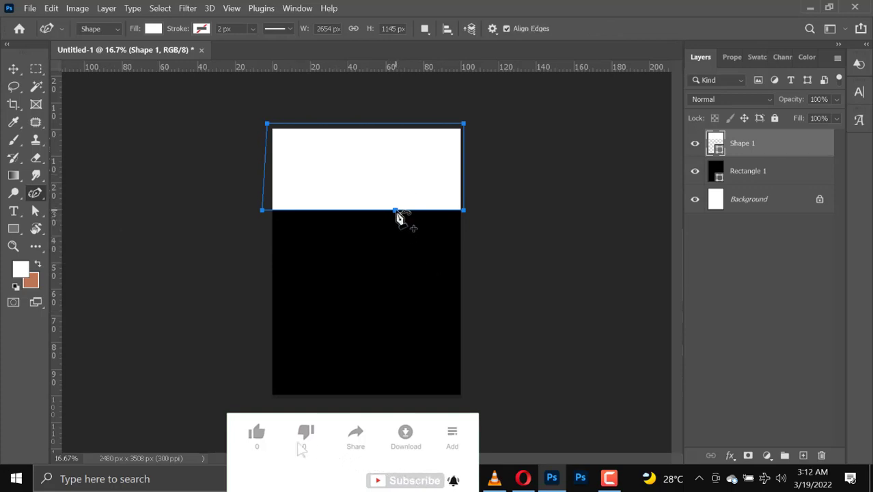
{"action": "left_click_drag", "start_coordinate": [398, 210], "coordinate": [399, 175]}
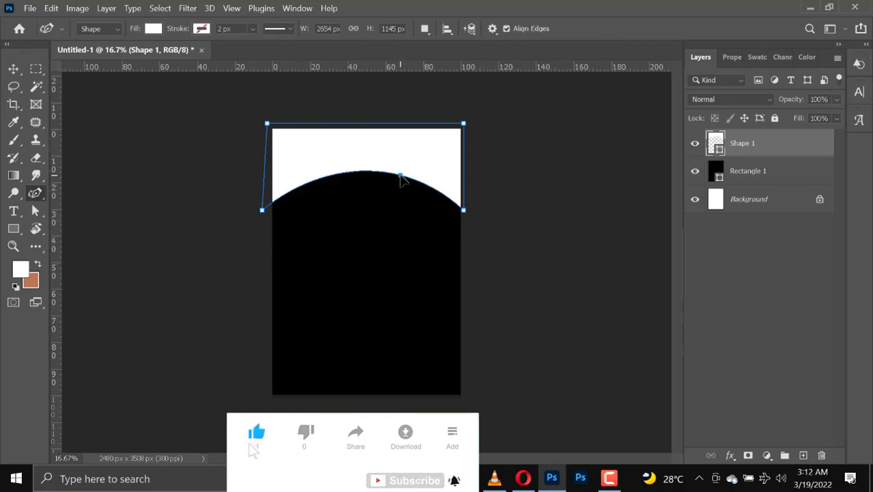
{"action": "left_click", "coordinate": [319, 178]}
{"action": "left_click_drag", "start_coordinate": [320, 180], "coordinate": [331, 206]}
Refine the wave by raising the white shape's lower right corner and moving the crest point slightly left and down.
{"action": "right_click", "coordinate": [38, 194]}
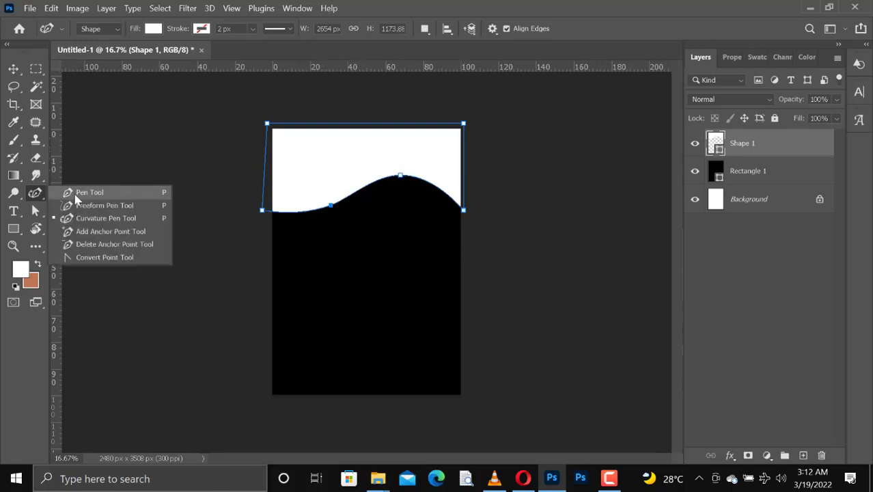
{"action": "left_click", "coordinate": [82, 192]}
{"action": "right_click", "coordinate": [38, 193]}
{"action": "left_click", "coordinate": [76, 192]}
{"action": "left_click_drag", "start_coordinate": [464, 210], "coordinate": [465, 197]}
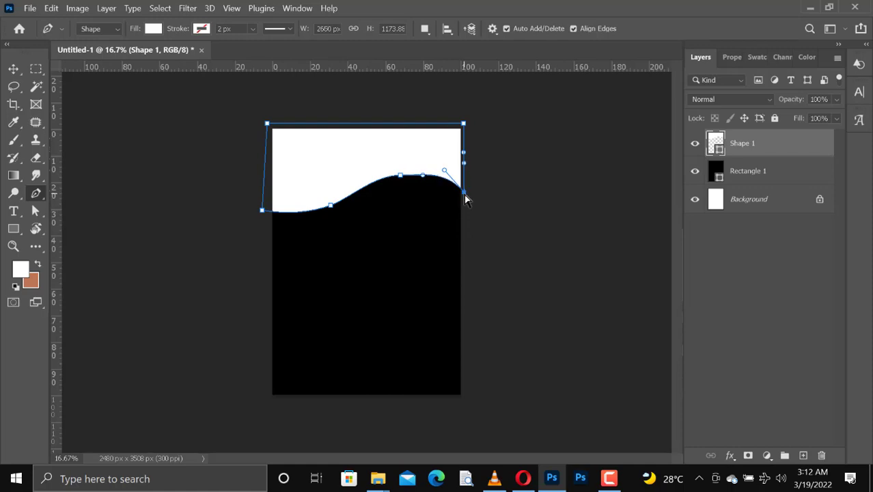
{"action": "left_click", "coordinate": [444, 184]}
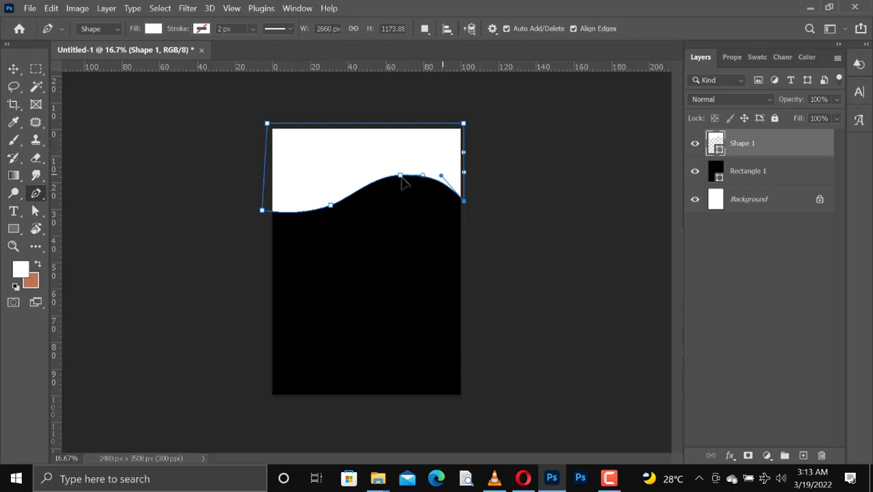
{"action": "left_click_drag", "start_coordinate": [401, 176], "coordinate": [396, 177]}
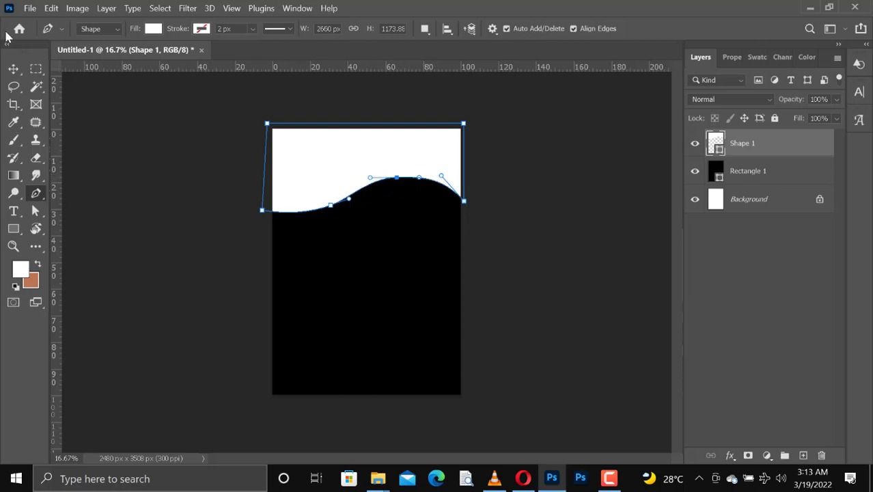
{"action": "left_click", "coordinate": [13, 68]}
{"action": "left_click", "coordinate": [474, 254]}
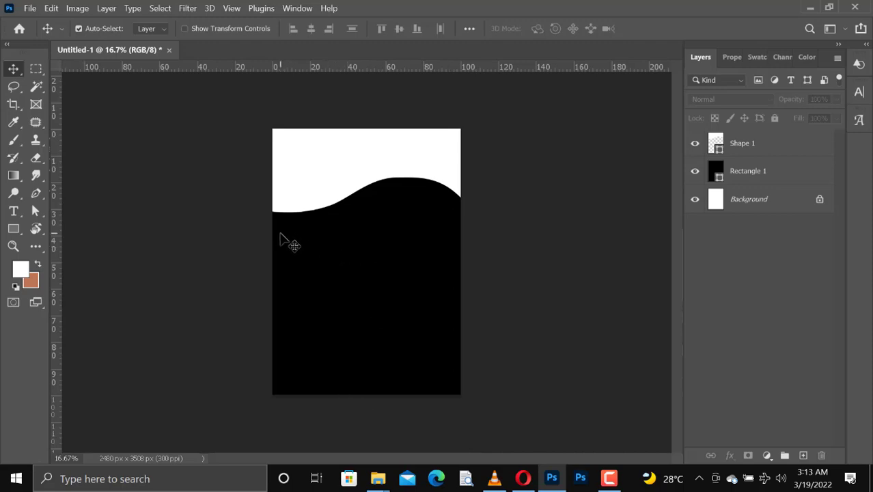
Draw a closed white wavy ribbon with the Pen tool just below the white header, following its curve and narrowing at the right edge.
{"action": "right_click", "coordinate": [36, 193]}
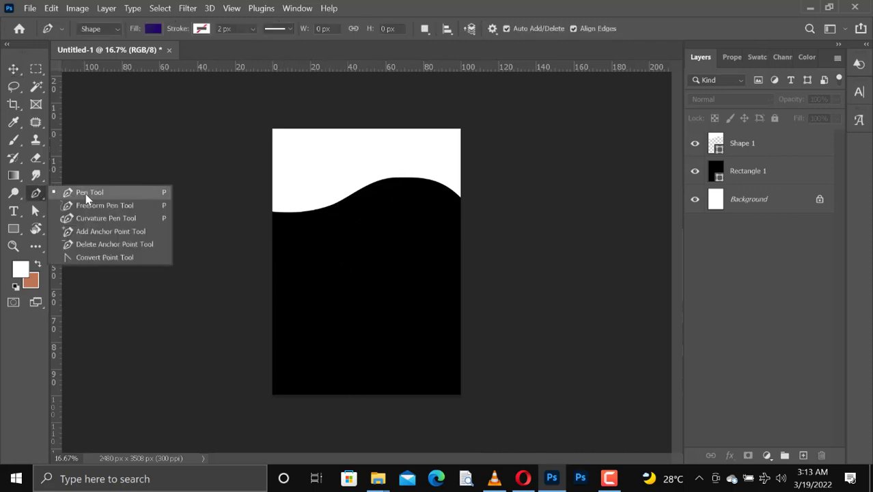
{"action": "left_click", "coordinate": [68, 189]}
{"action": "left_click", "coordinate": [734, 144]}
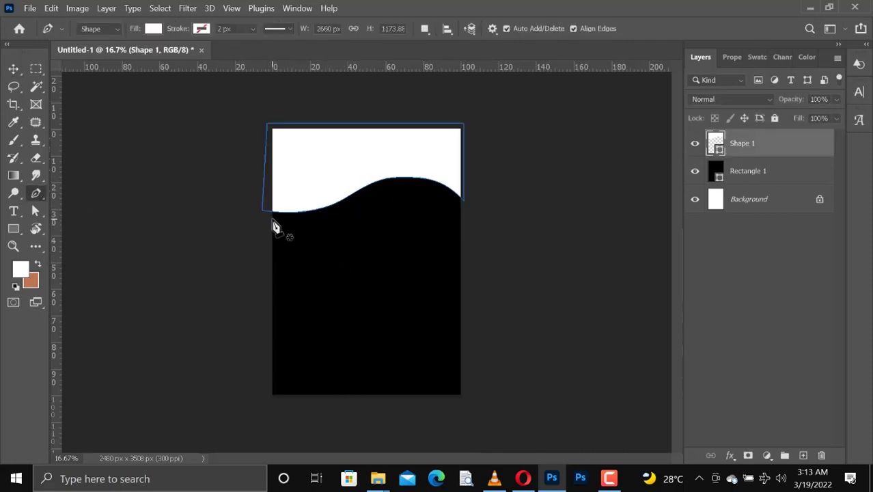
{"action": "left_click", "coordinate": [271, 220]}
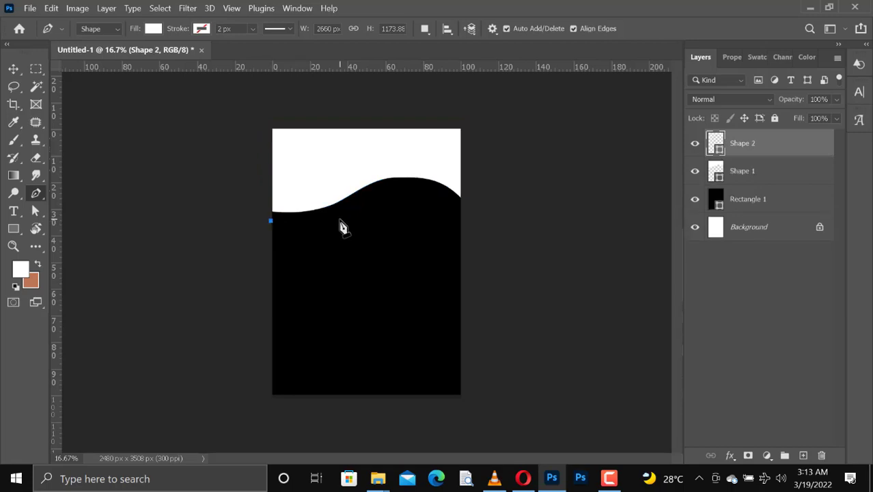
{"action": "left_click_drag", "start_coordinate": [345, 211], "coordinate": [356, 193]}
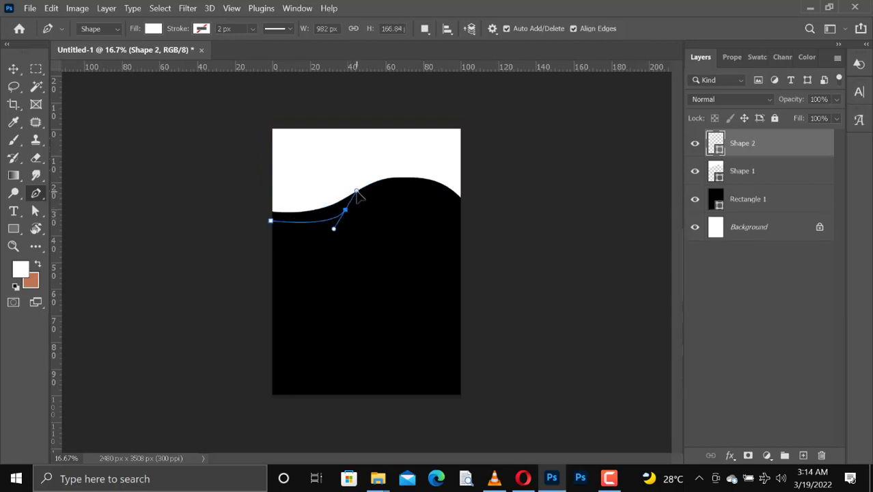
{"action": "left_click_drag", "start_coordinate": [461, 202], "coordinate": [501, 234]}
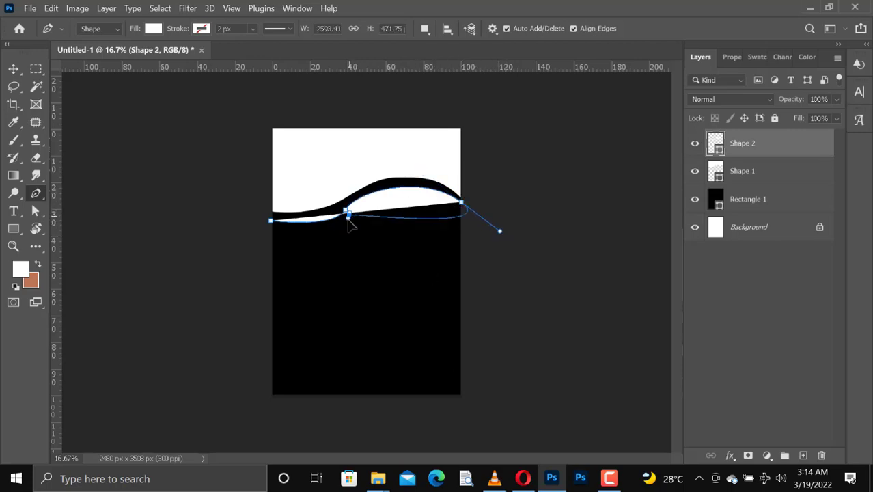
{"action": "left_click", "coordinate": [461, 203]}
{"action": "left_click_drag", "start_coordinate": [348, 215], "coordinate": [290, 263]}
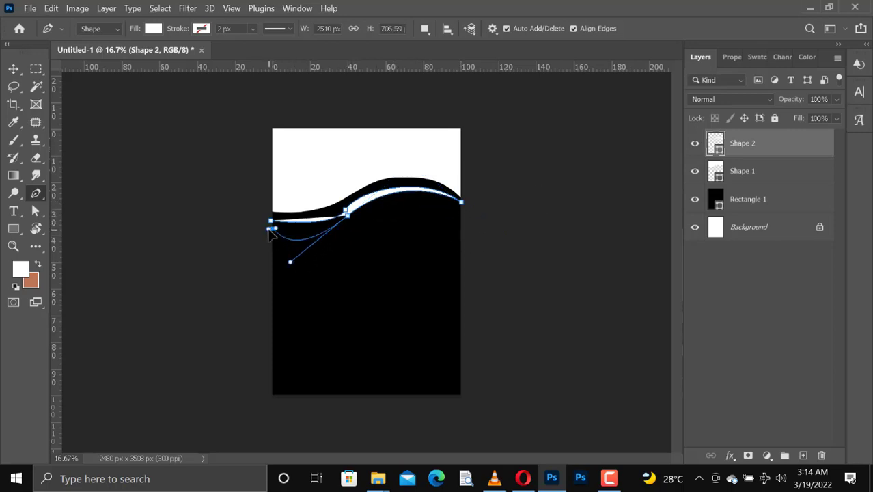
{"action": "left_click", "coordinate": [271, 231]}
Smooth the white ribbon's left half by adjusting the middle anchor points and their curve handles.
{"action": "left_click", "coordinate": [348, 217], "text": "ctrl"}
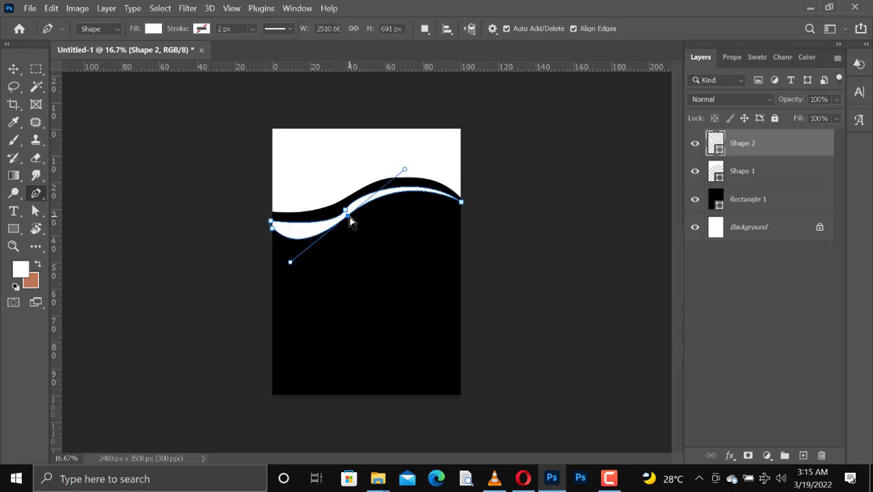
{"action": "left_click_drag", "start_coordinate": [293, 268], "coordinate": [309, 251]}
{"action": "left_click_drag", "start_coordinate": [345, 209], "coordinate": [365, 191]}
{"action": "left_click_drag", "start_coordinate": [335, 219], "coordinate": [324, 234]}
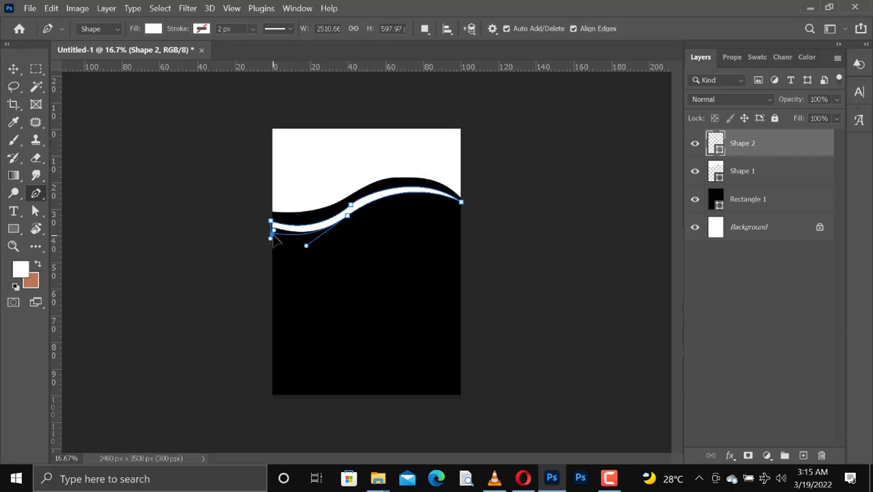
{"action": "key", "text": "v"}
{"action": "left_click", "coordinate": [422, 297]}
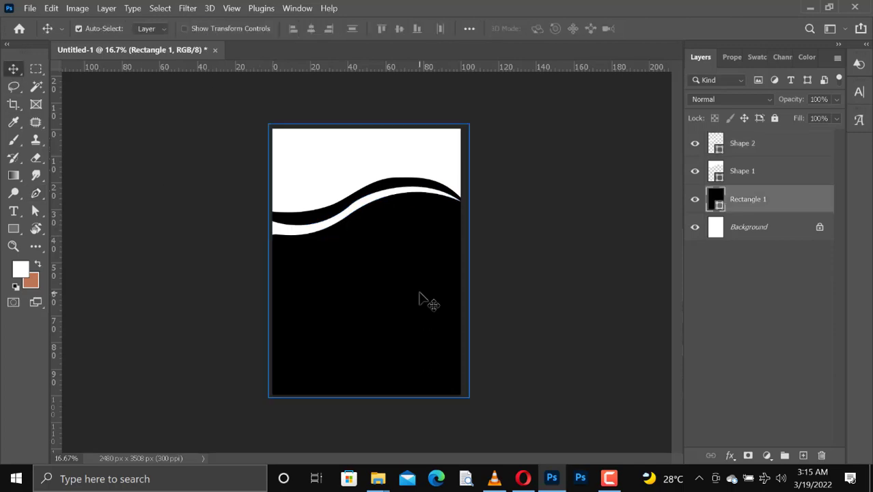
Reshape the white ribbon by shifting its lower middle and left anchor points and tuning the middle point's handles.
{"action": "left_click", "coordinate": [320, 231]}
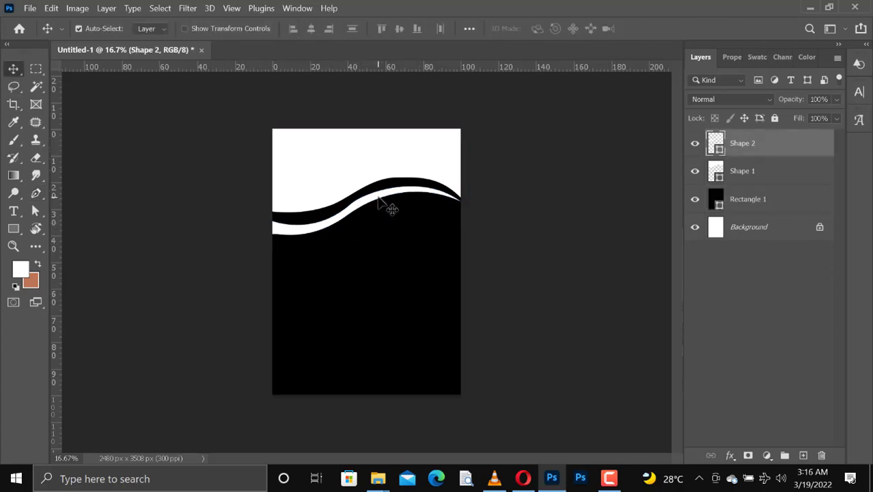
{"action": "mouse_move", "coordinate": [378, 198]}
{"action": "left_mouse_down"}
{"action": "mouse_move", "coordinate": [352, 203]}
{"action": "mouse_move", "coordinate": [360, 211]}
{"action": "mouse_move", "coordinate": [342, 204]}
{"action": "mouse_move", "coordinate": [350, 220]}
{"action": "mouse_move", "coordinate": [370, 188]}
{"action": "mouse_move", "coordinate": [386, 199]}
{"action": "mouse_move", "coordinate": [356, 199]}
{"action": "mouse_move", "coordinate": [351, 213]}
{"action": "left_mouse_up"}
{"action": "left_click_drag", "start_coordinate": [270, 221], "coordinate": [272, 232]}
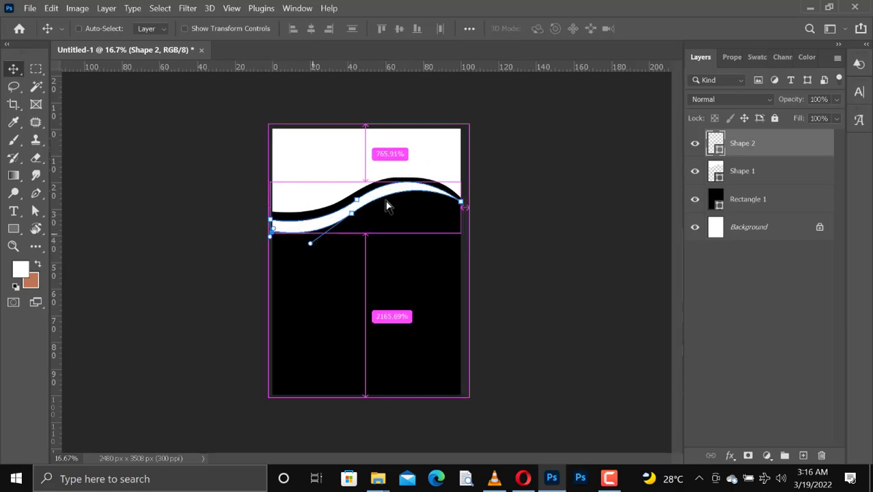
{"action": "left_click", "coordinate": [351, 213], "text": "ctrl"}
{"action": "left_click_drag", "start_coordinate": [369, 200], "coordinate": [409, 163]}
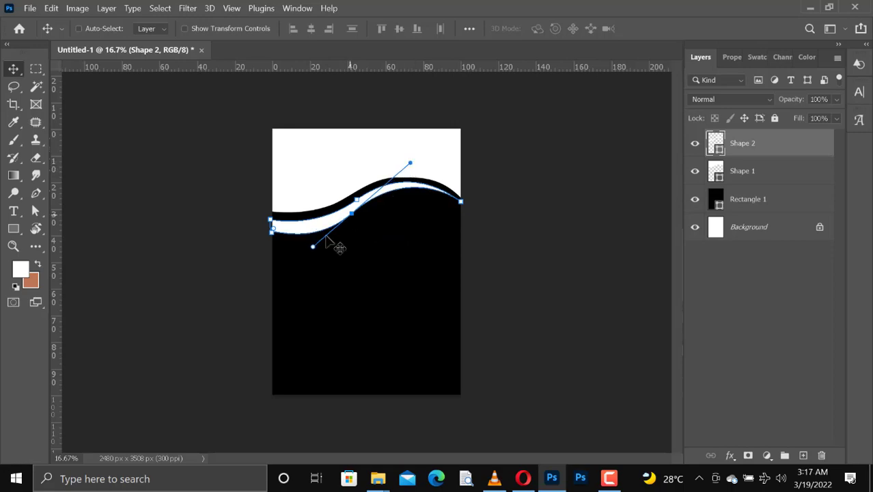
{"action": "left_click_drag", "start_coordinate": [313, 247], "coordinate": [309, 245]}
{"action": "left_click", "coordinate": [414, 166], "text": "ctrl"}
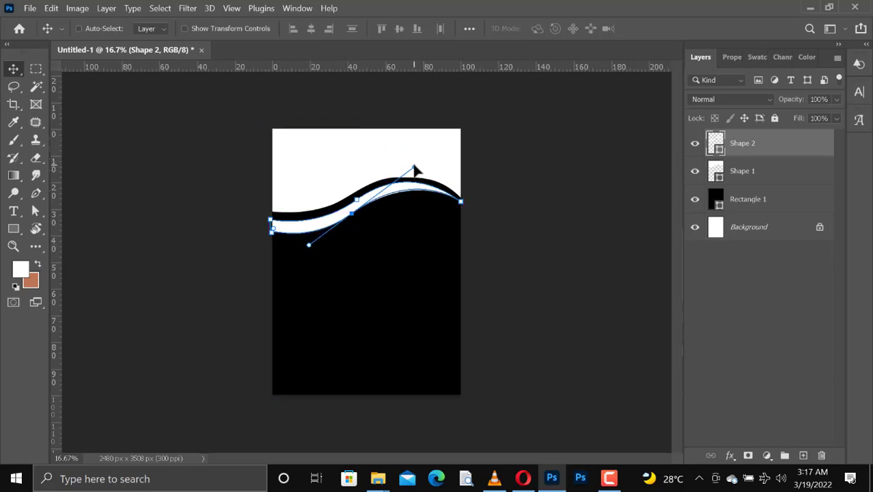
Add a Color Overlay effect to the wavy white ribbon's layer.
{"action": "left_click", "coordinate": [148, 162]}
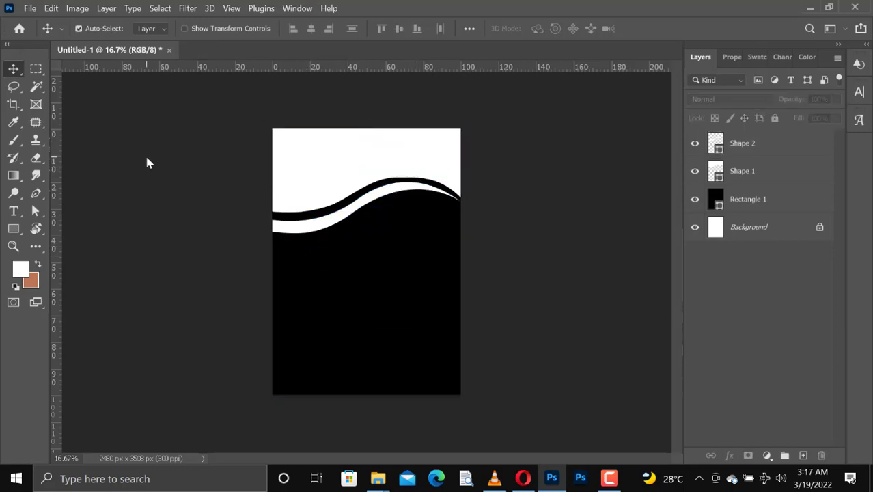
{"action": "left_click", "coordinate": [322, 230]}
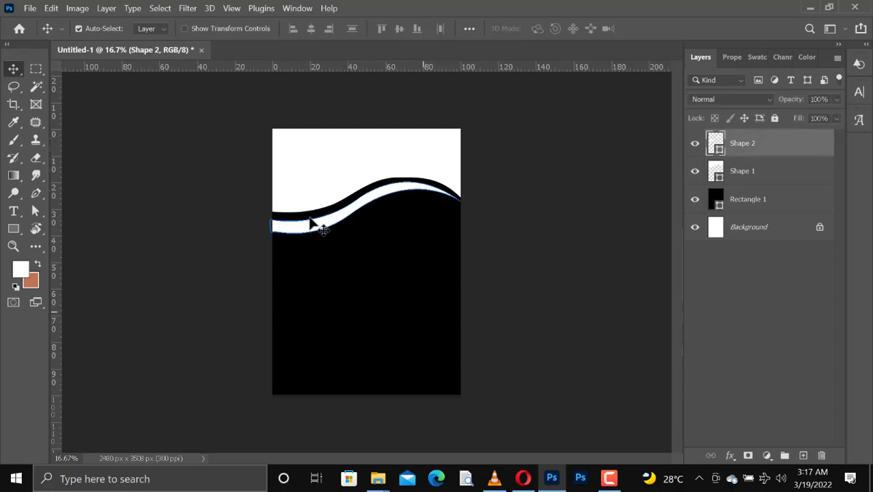
{"action": "right_click", "coordinate": [751, 149]}
{"action": "left_click", "coordinate": [590, 22]}
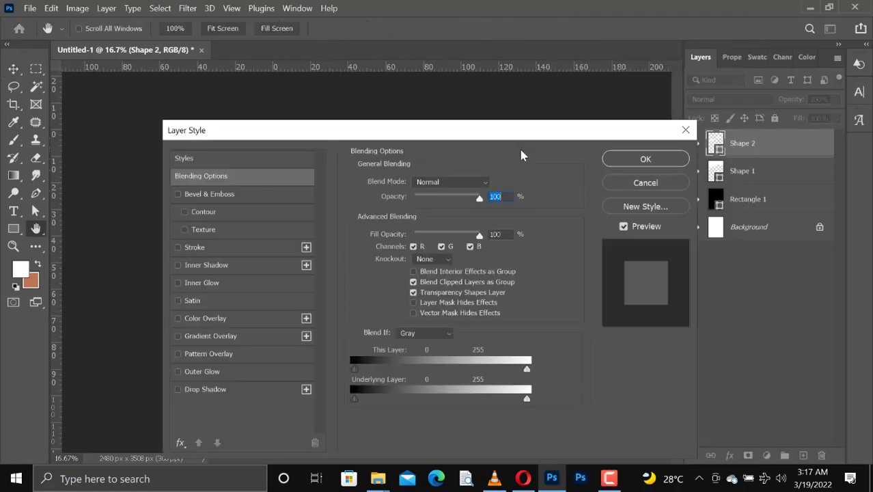
{"action": "left_click_drag", "start_coordinate": [539, 130], "coordinate": [825, 111]}
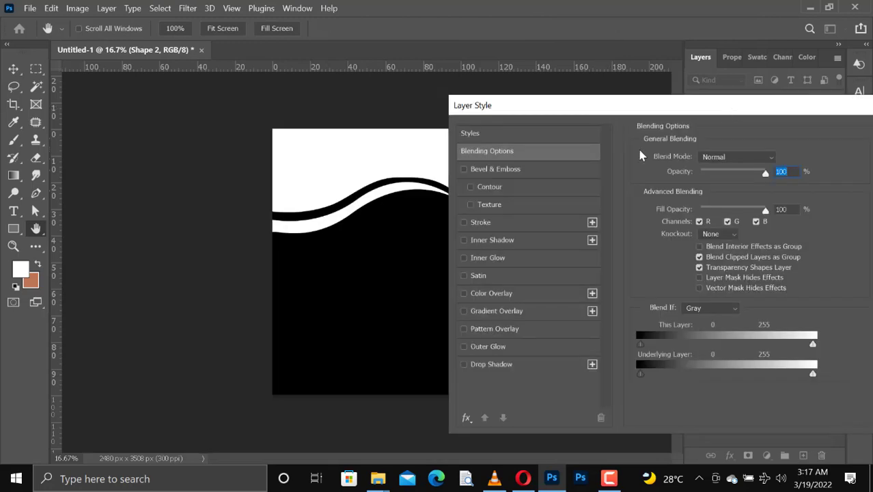
{"action": "left_click", "coordinate": [463, 276]}
{"action": "left_click", "coordinate": [463, 275]}
{"action": "left_click", "coordinate": [463, 293]}
{"action": "left_click", "coordinate": [489, 294]}
Set the ribbon's overlay colour to golden yellow and apply the layer style.
{"action": "left_click", "coordinate": [777, 158]}
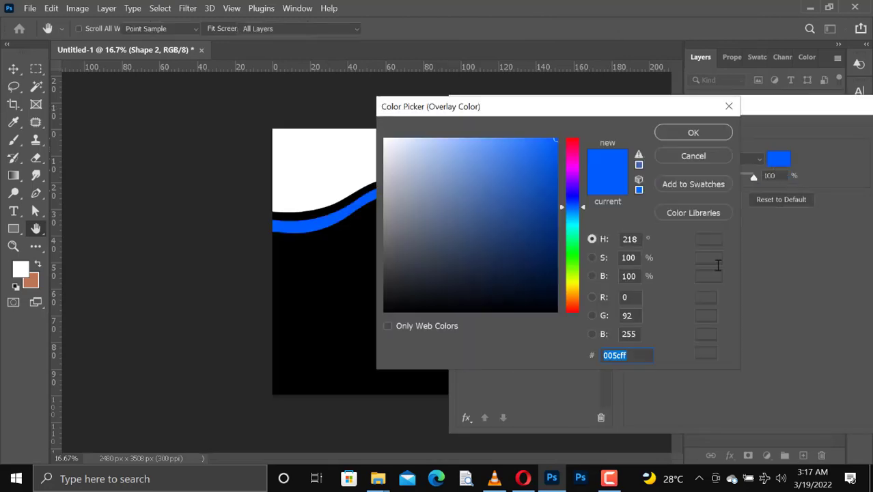
{"action": "left_click", "coordinate": [575, 291]}
{"action": "left_click", "coordinate": [693, 132]}
{"action": "left_click_drag", "start_coordinate": [604, 110], "coordinate": [305, 153]}
{"action": "left_click", "coordinate": [631, 182]}
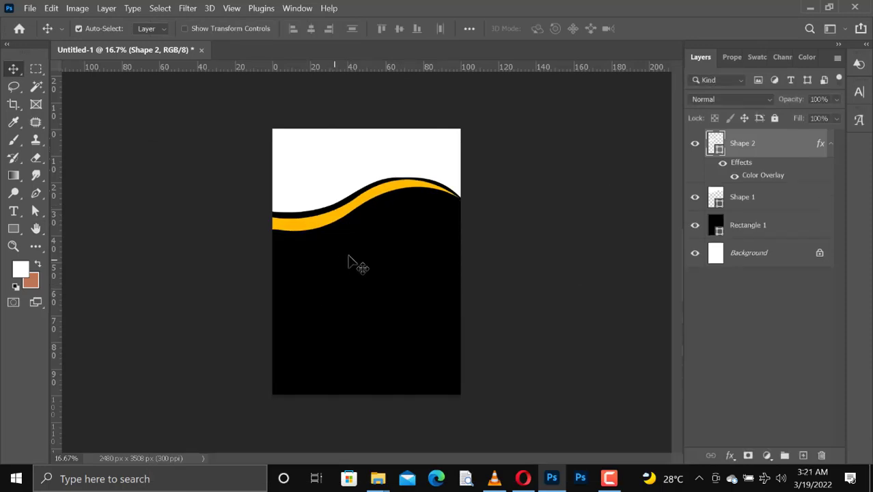
Draw a circle about 621 × 615 px on the black area below the ribbon's left half and fill it dark orange.
{"action": "left_click", "coordinate": [14, 228]}
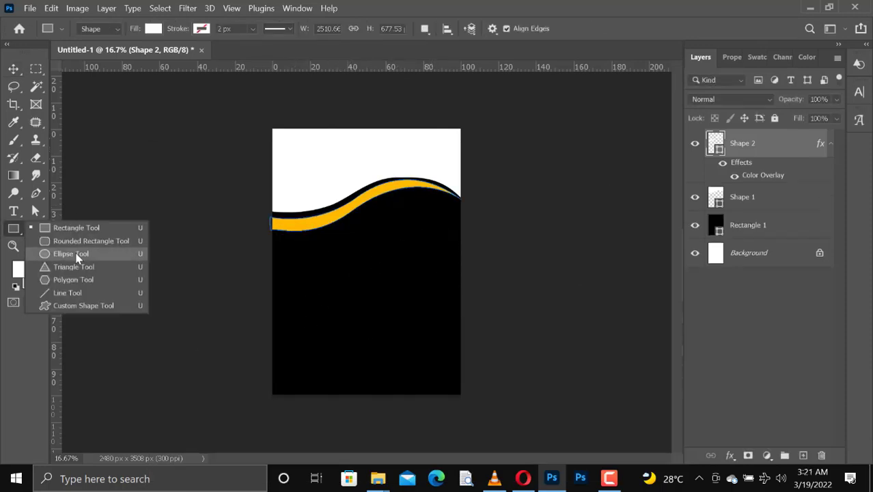
{"action": "left_click", "coordinate": [77, 257]}
{"action": "left_click_drag", "start_coordinate": [301, 257], "coordinate": [348, 302]}
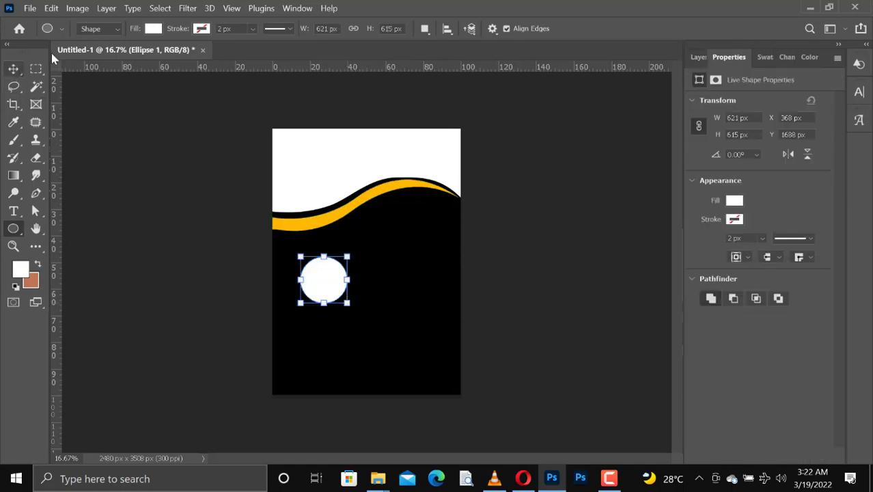
{"action": "left_click", "coordinate": [153, 28]}
{"action": "left_click", "coordinate": [73, 100]}
{"action": "left_click", "coordinate": [14, 68]}
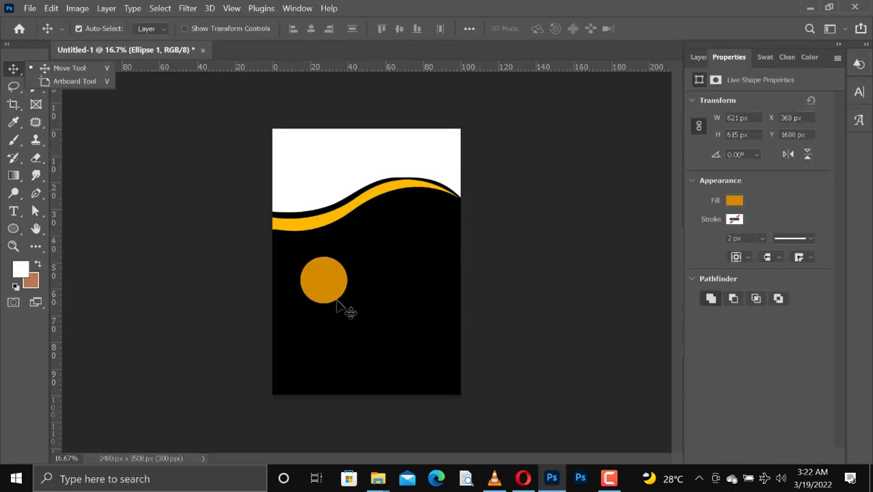
Duplicate the orange circle twice to its right and arrange the three across the page with the middle one highest.
{"action": "left_click", "coordinate": [700, 59]}
{"action": "left_click_drag", "start_coordinate": [323, 281], "coordinate": [445, 294]}
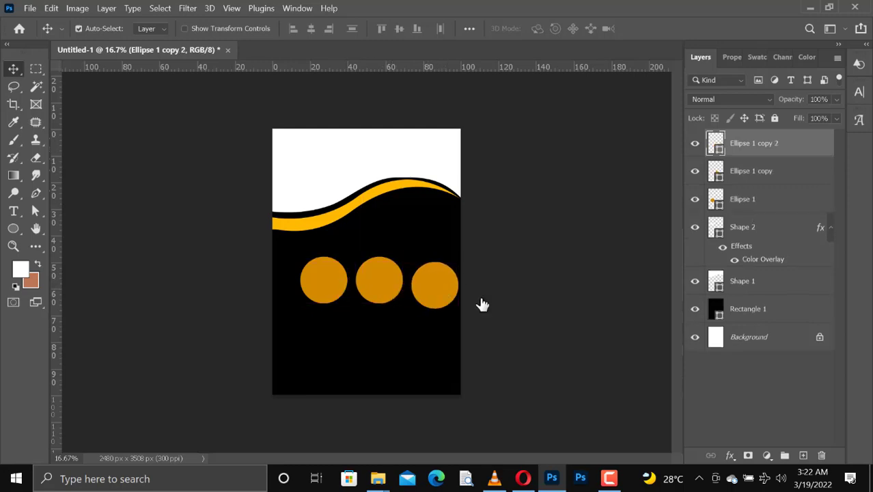
{"action": "left_click", "coordinate": [744, 199], "text": "shift"}
{"action": "key", "text": "shift+Left"}
{"action": "key", "text": "shift+Left"}
{"action": "key", "text": "shift+Left"}
{"action": "key", "text": "shift+Left"}
{"action": "key", "text": "shift+Left"}
{"action": "key", "text": "shift+Left"}
{"action": "key", "text": "shift+Left"}
{"action": "key", "text": "shift+Left"}
{"action": "key", "text": "shift+Left"}
{"action": "key", "text": "shift+Left"}
{"action": "key", "text": "shift+Left"}
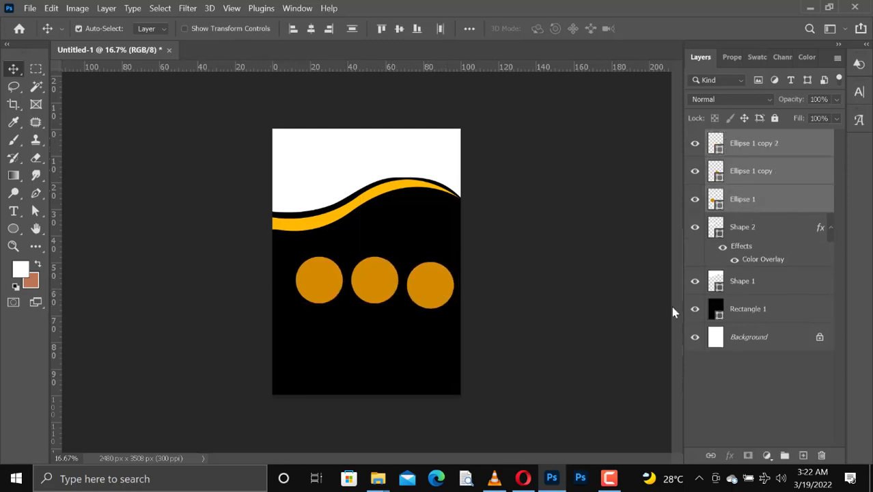
{"action": "left_click_drag", "start_coordinate": [363, 293], "coordinate": [366, 258]}
{"action": "left_click", "coordinate": [749, 171]}
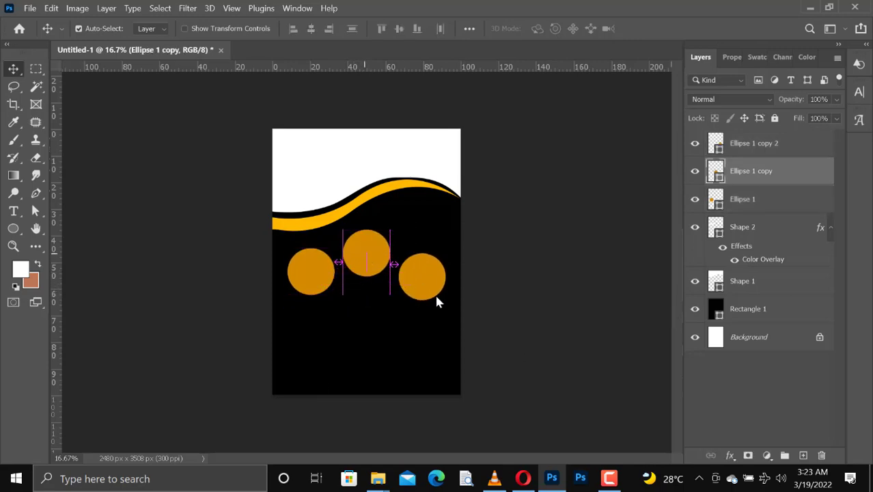
Duplicate the right orange circle, scale the copy to about 521 × 516 px and fill it white.
{"action": "left_click", "coordinate": [743, 146]}
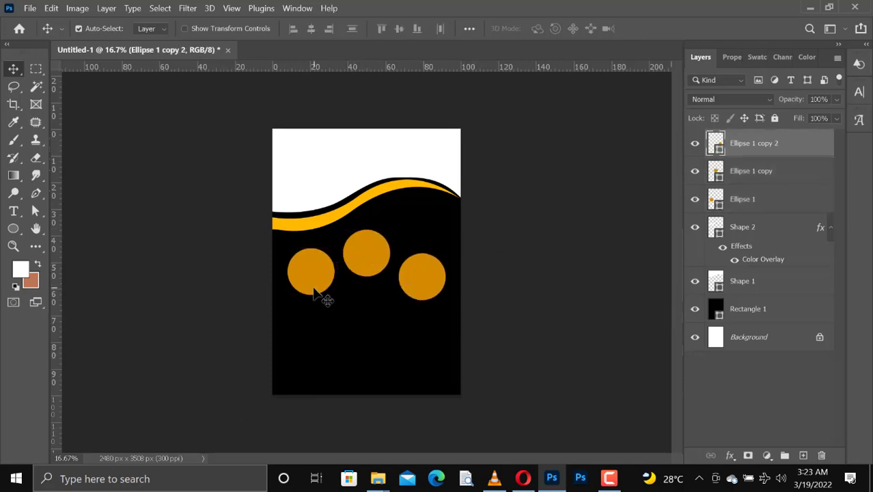
{"action": "key", "text": "ctrl+j"}
{"action": "key", "text": "ctrl+t"}
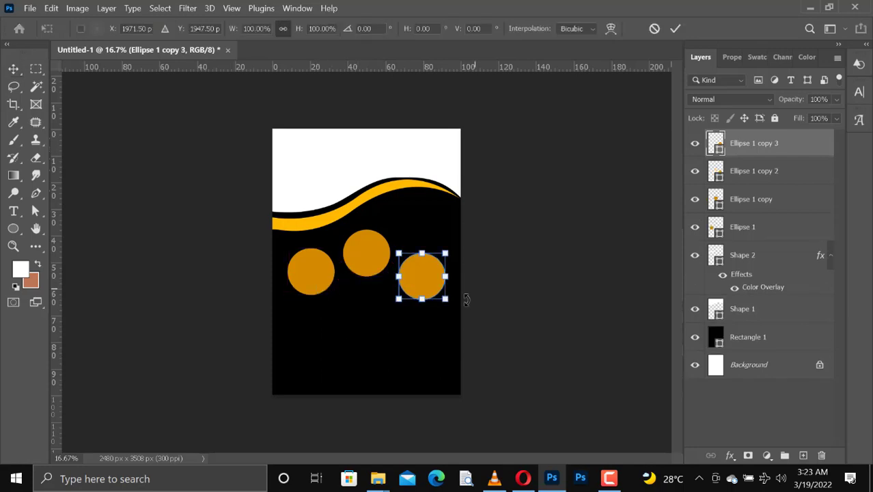
{"action": "left_click_drag", "start_coordinate": [446, 299], "coordinate": [444, 298]}
{"action": "key", "text": "Return"}
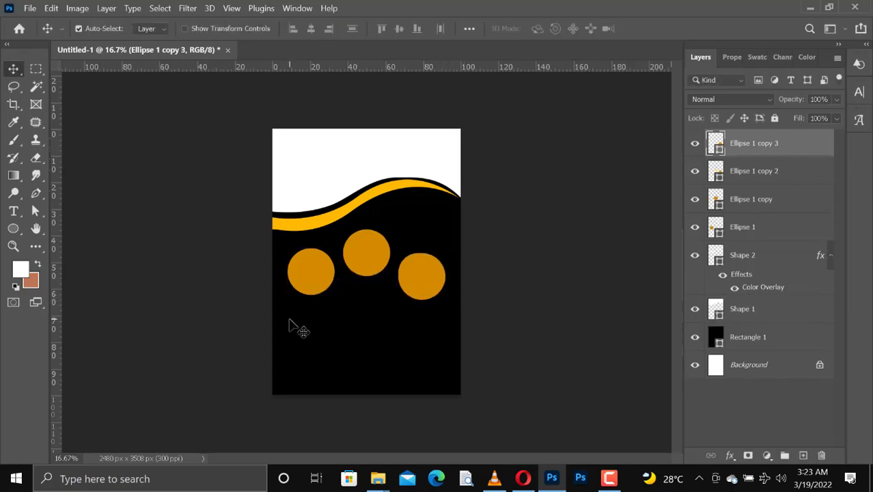
{"action": "key", "text": "u"}
{"action": "left_click", "coordinate": [153, 30]}
{"action": "left_click", "coordinate": [105, 102]}
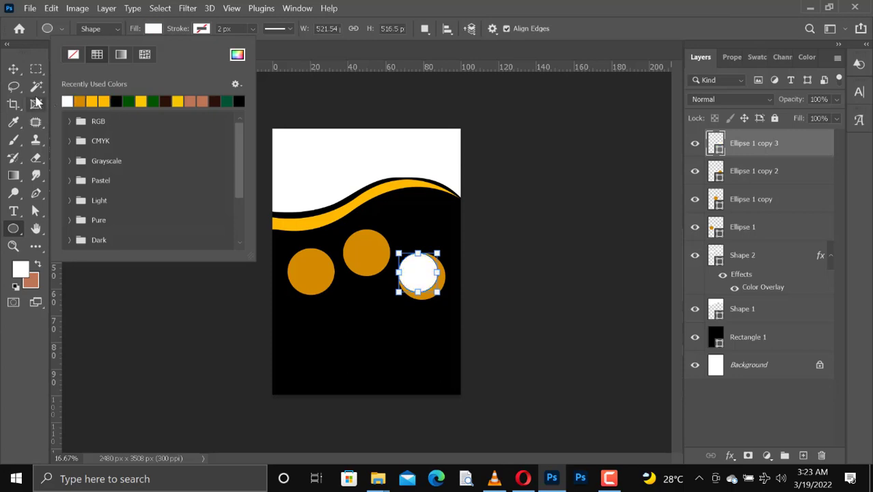
Center the white circle inside the right orange circle and place copies inside the middle and left ones.
{"action": "left_click", "coordinate": [14, 68]}
{"action": "left_click_drag", "start_coordinate": [421, 280], "coordinate": [315, 280]}
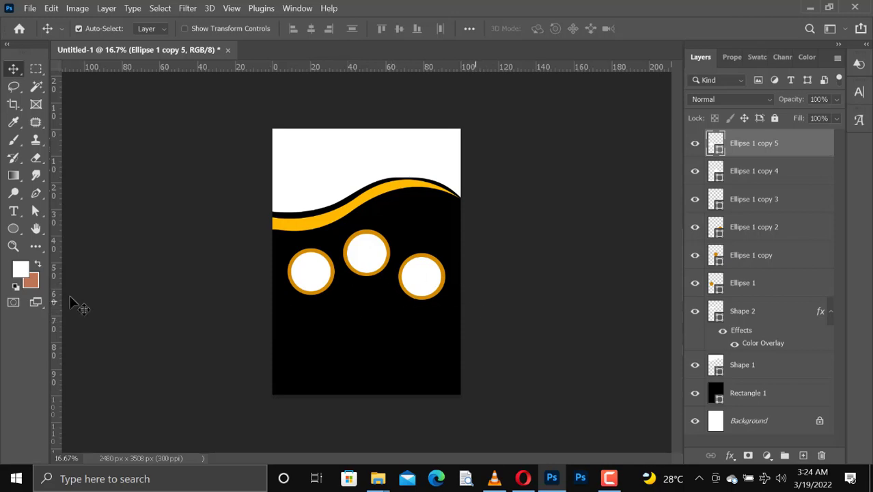
Draw a closed, thin white bar about 2516 × 102 px across the page over the circles with the Pen tool.
{"action": "left_click", "coordinate": [36, 192]}
{"action": "left_click", "coordinate": [272, 269]}
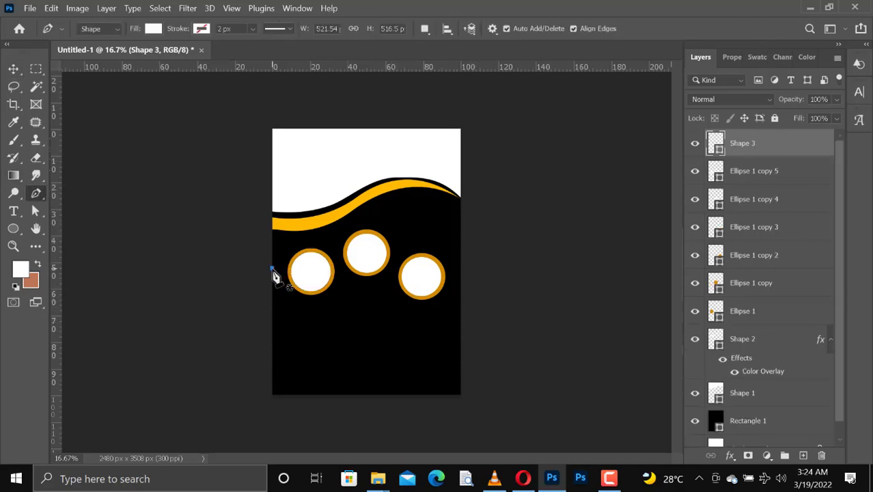
{"action": "left_click", "coordinate": [462, 269]}
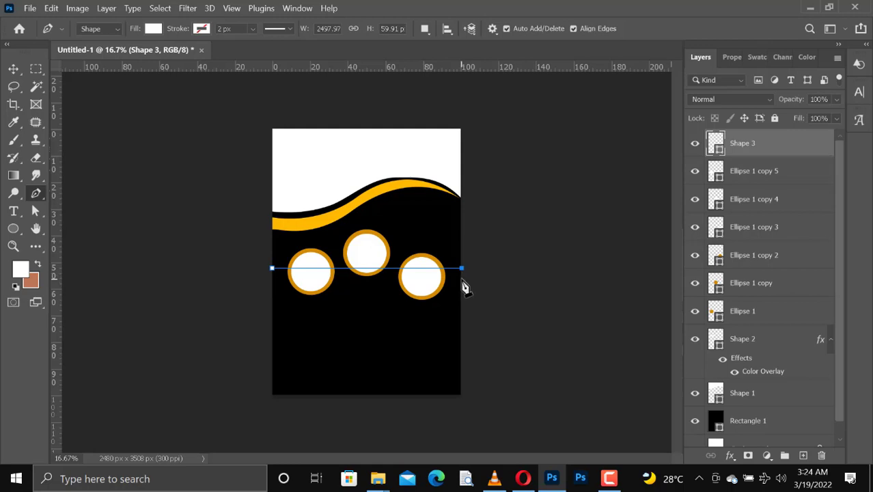
{"action": "left_click", "coordinate": [462, 274]}
{"action": "left_click", "coordinate": [270, 275]}
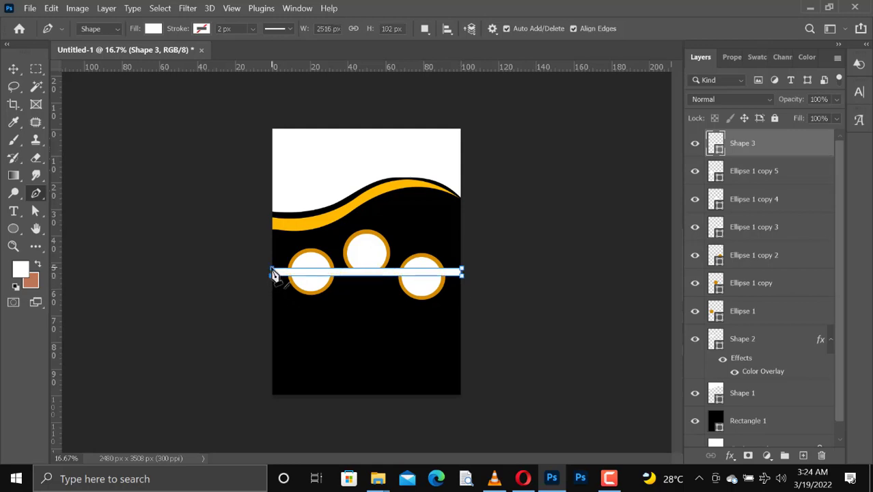
{"action": "left_click", "coordinate": [271, 268]}
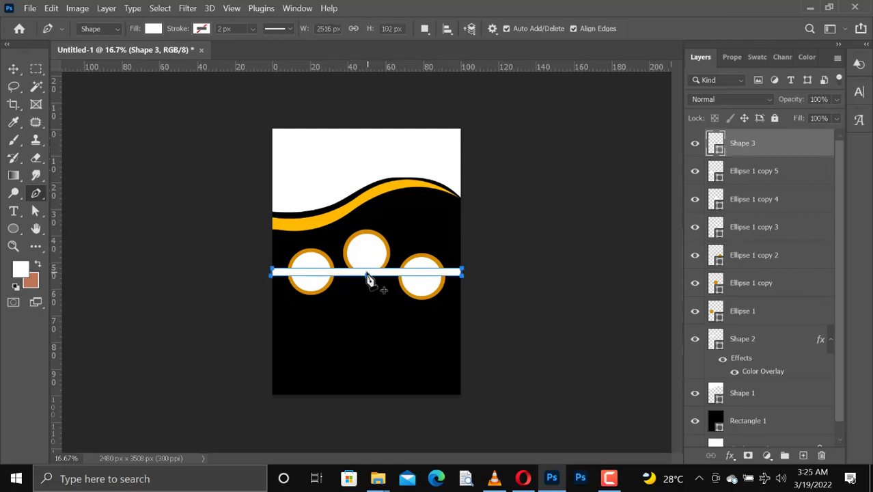
Bend the middle of the white bar's upper and lower edges upward with the Curvature Pen to form an arch.
{"action": "right_click", "coordinate": [35, 194]}
{"action": "left_click", "coordinate": [137, 229]}
{"action": "left_click_drag", "start_coordinate": [365, 271], "coordinate": [365, 253]}
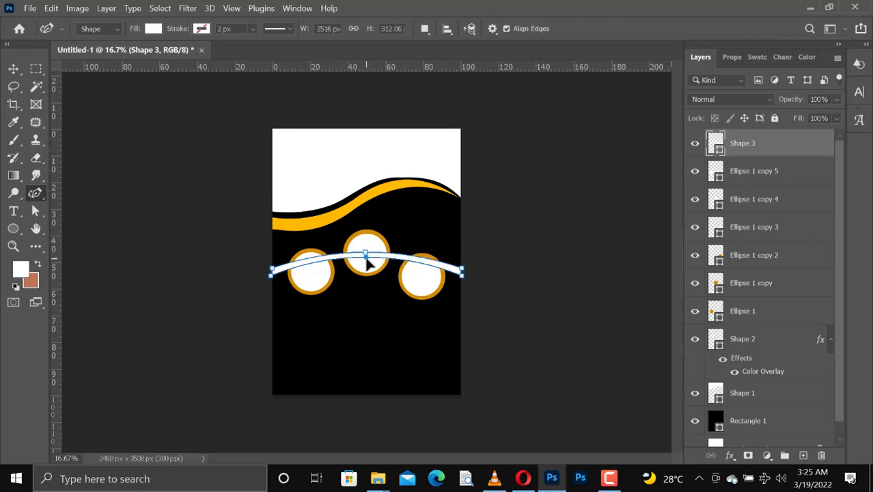
Lower the white arch's ends by moving its right corner points and upper left corner point down with the Pen tool.
{"action": "right_click", "coordinate": [35, 194]}
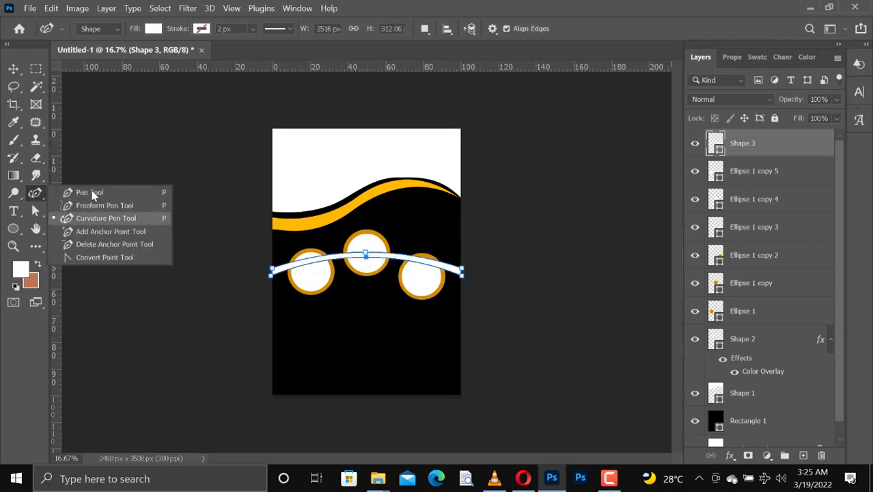
{"action": "left_click", "coordinate": [97, 191]}
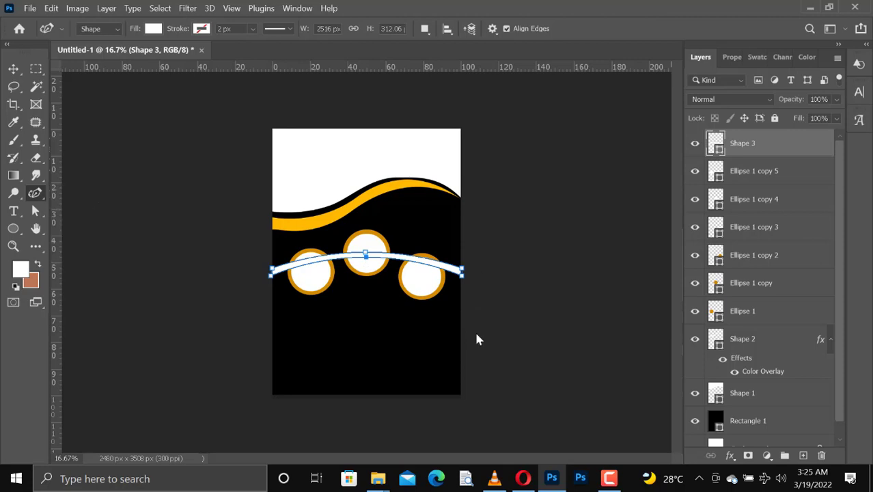
{"action": "left_click_drag", "start_coordinate": [462, 281], "coordinate": [461, 283]}
{"action": "left_click", "coordinate": [461, 269], "text": "ctrl"}
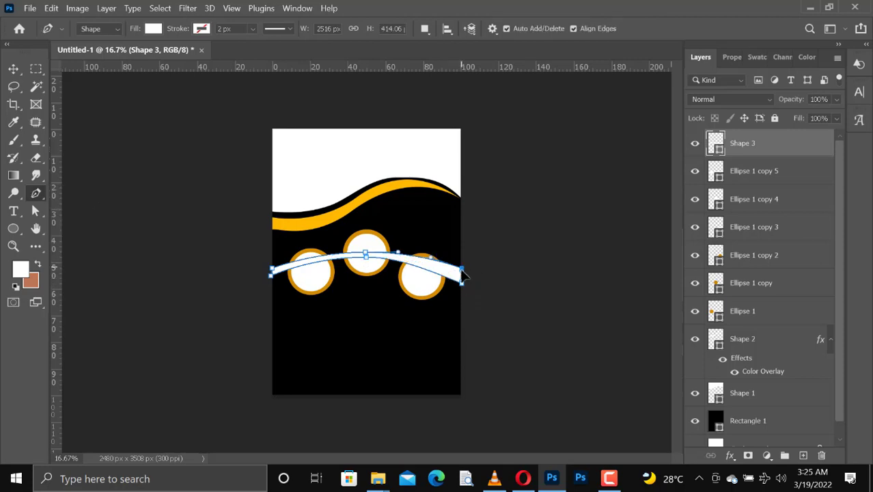
{"action": "left_click", "coordinate": [271, 281]}
{"action": "left_click_drag", "start_coordinate": [271, 273], "coordinate": [272, 279]}
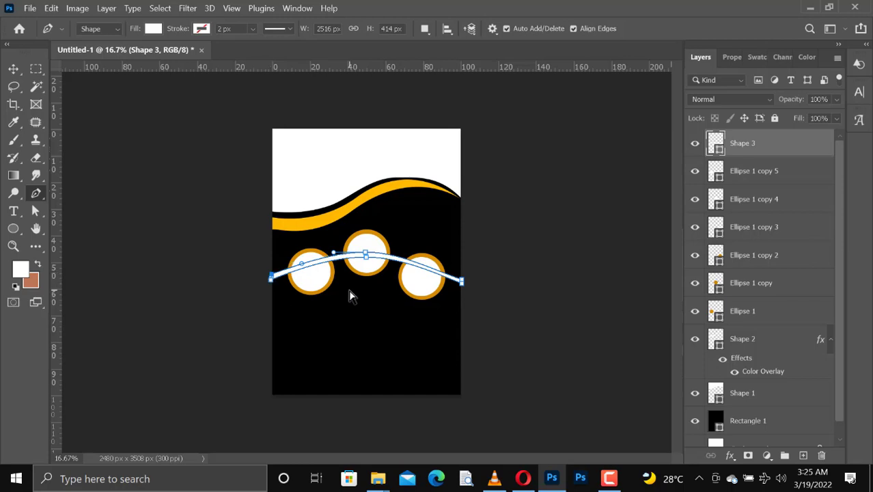
Place a horizontal guide level with the arch's ends and lower the arch's lower left corner point.
{"action": "left_click_drag", "start_coordinate": [345, 67], "coordinate": [340, 283]}
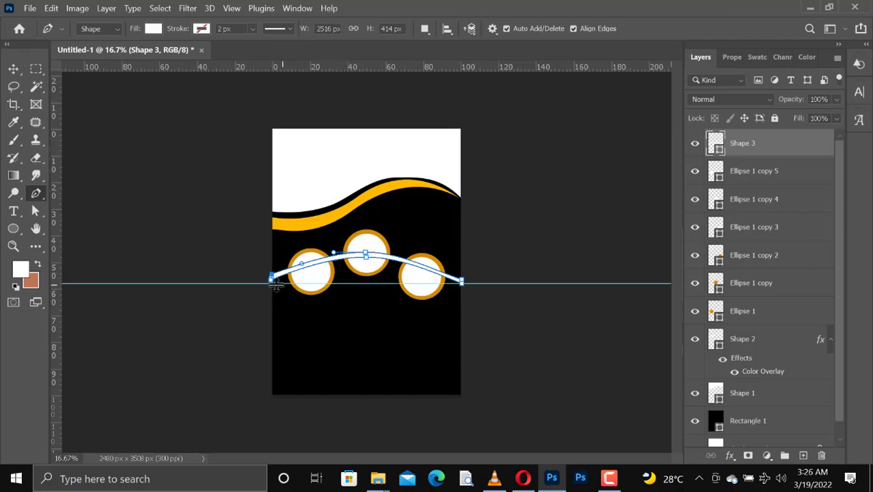
{"action": "left_click_drag", "start_coordinate": [270, 286], "coordinate": [271, 290]}
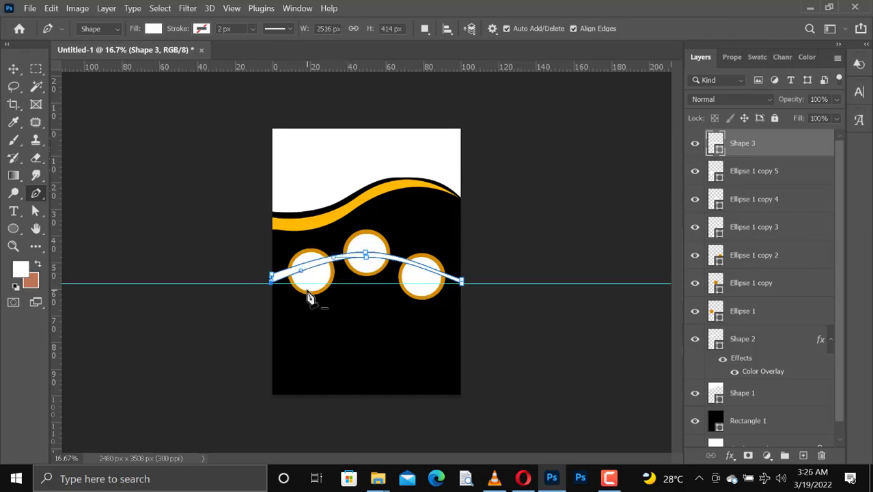
{"action": "key", "text": "v"}
{"action": "left_click_drag", "start_coordinate": [347, 289], "coordinate": [370, 277]}
{"action": "left_click", "coordinate": [282, 273]}
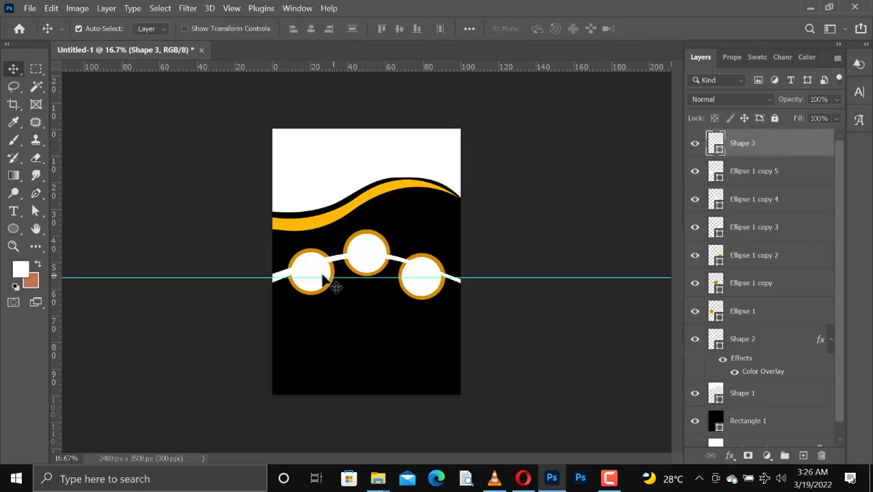
Lower the arch's upper left corner point to the guide and hide the guide.
{"action": "key", "text": "p"}
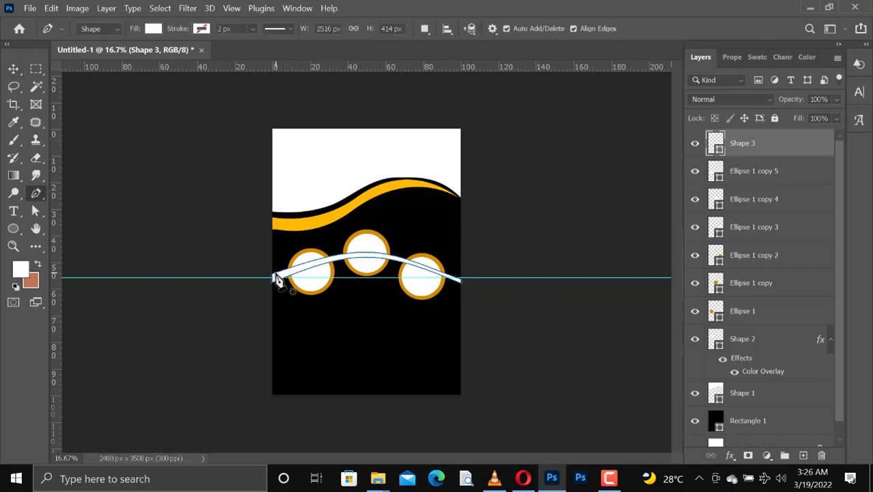
{"action": "left_click_drag", "start_coordinate": [272, 275], "coordinate": [272, 277]}
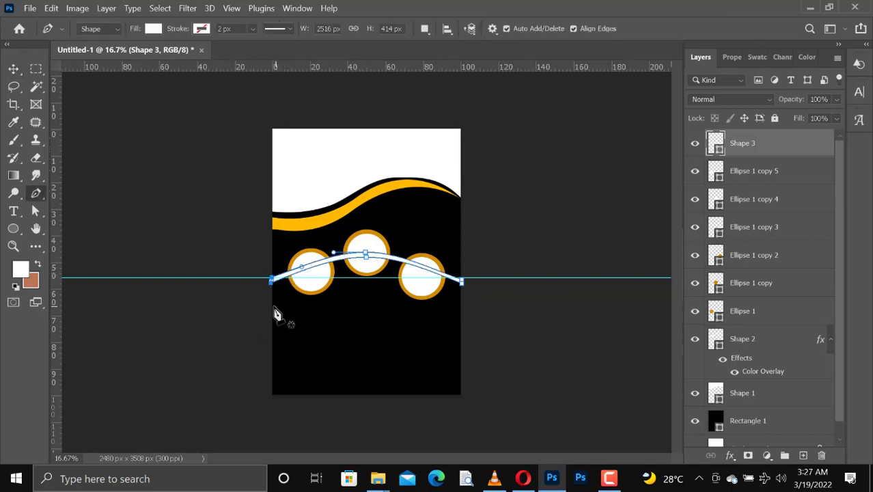
{"action": "key", "text": "v"}
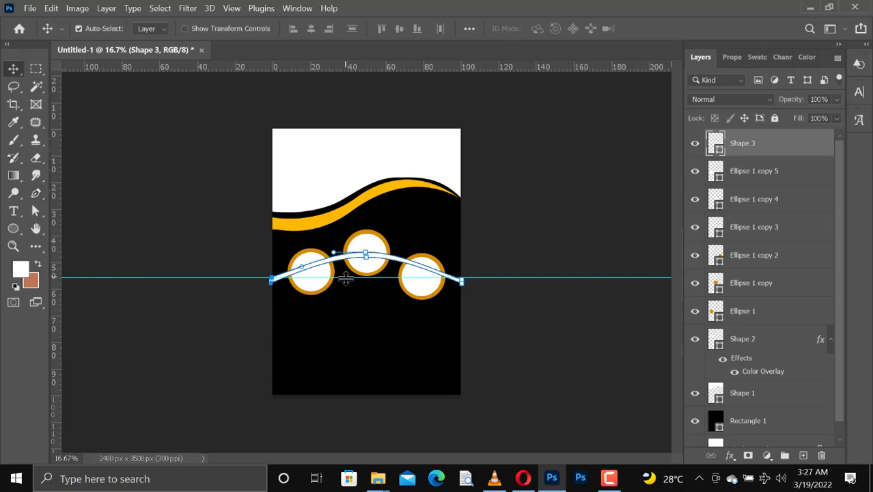
{"action": "key", "text": "ctrl+h"}
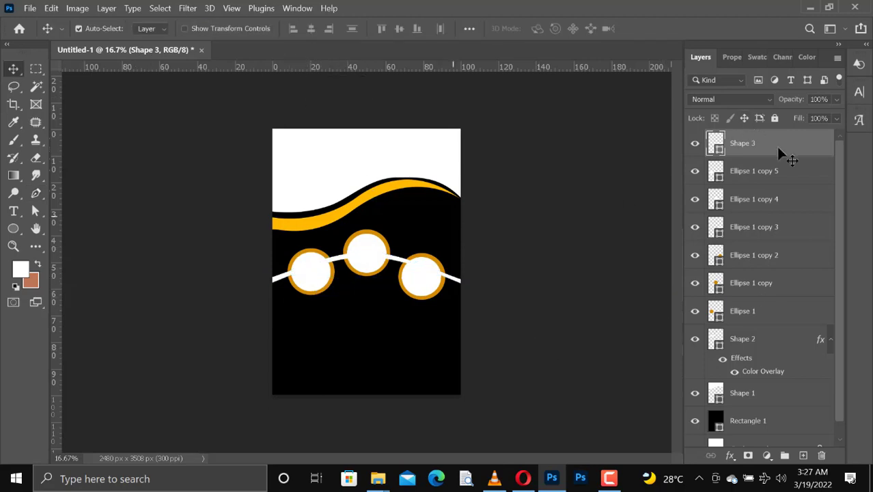
Move the white arch's layer beneath all the circle layers and collapse the ribbon layer's effects list.
{"action": "left_click_drag", "start_coordinate": [778, 149], "coordinate": [743, 328]}
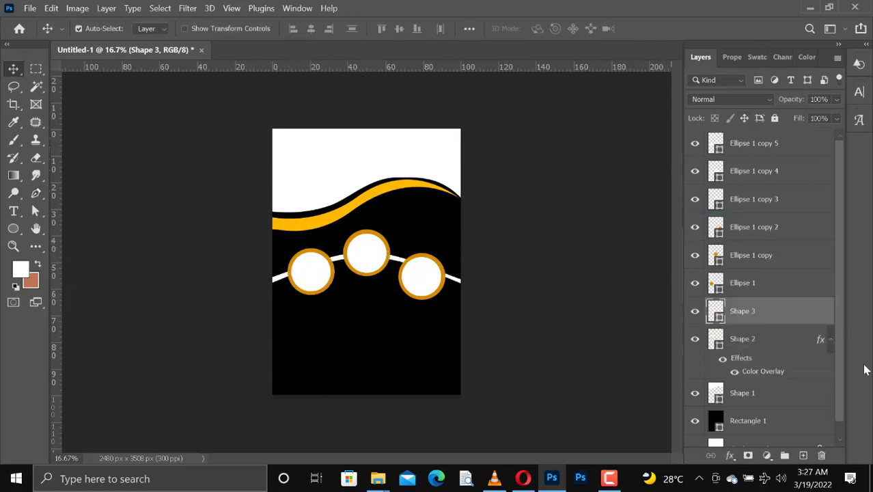
{"action": "left_click", "coordinate": [830, 340]}
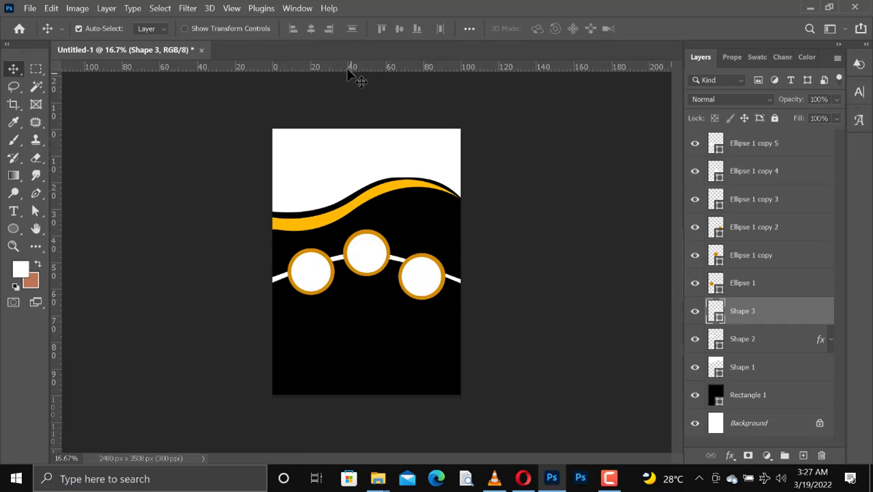
Raise the third circle's orange ring and white inner circle level with the first circle, using a temporary horizontal guide at their lower edges.
{"action": "left_click_drag", "start_coordinate": [348, 74], "coordinate": [331, 294]}
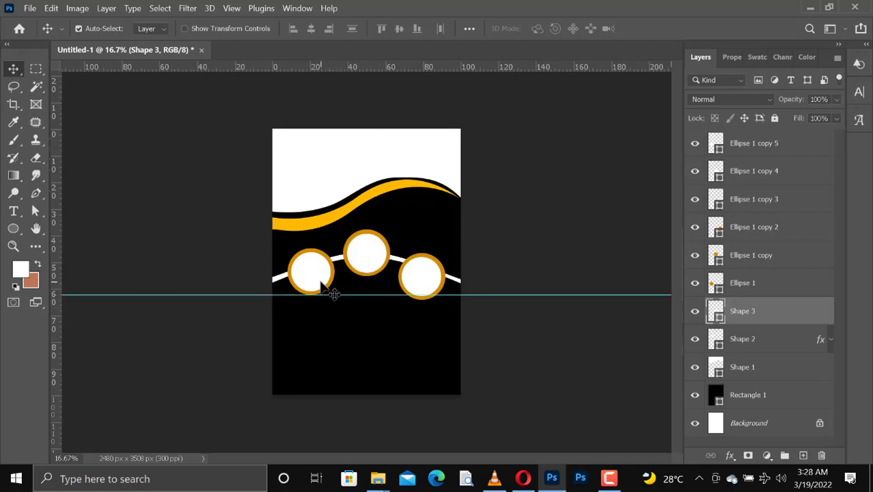
{"action": "left_click", "coordinate": [442, 290]}
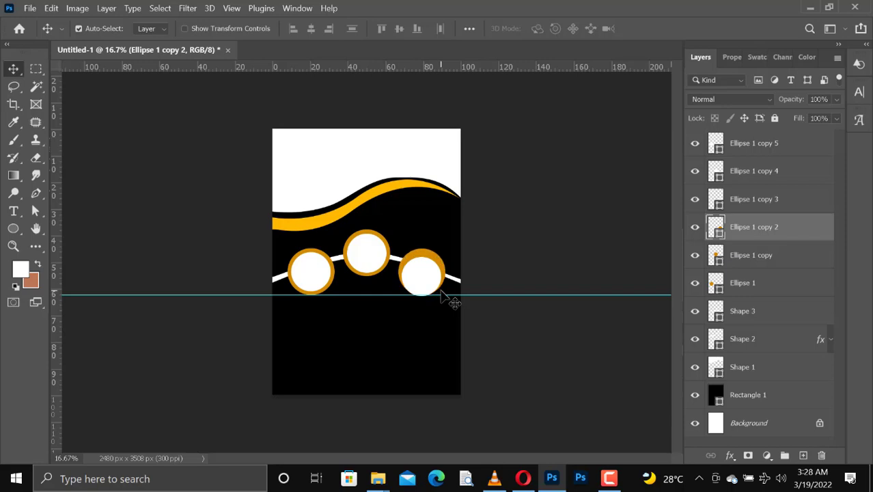
{"action": "left_click", "coordinate": [422, 288]}
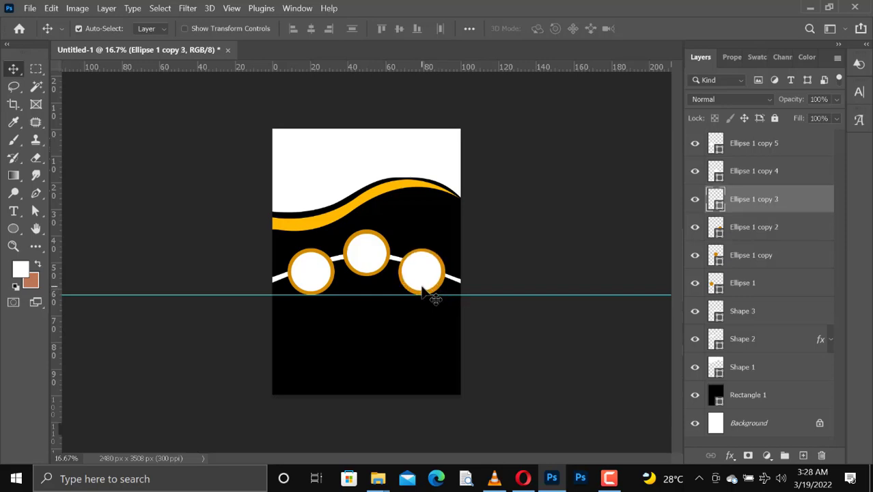
{"action": "left_click_drag", "start_coordinate": [437, 295], "coordinate": [459, 66]}
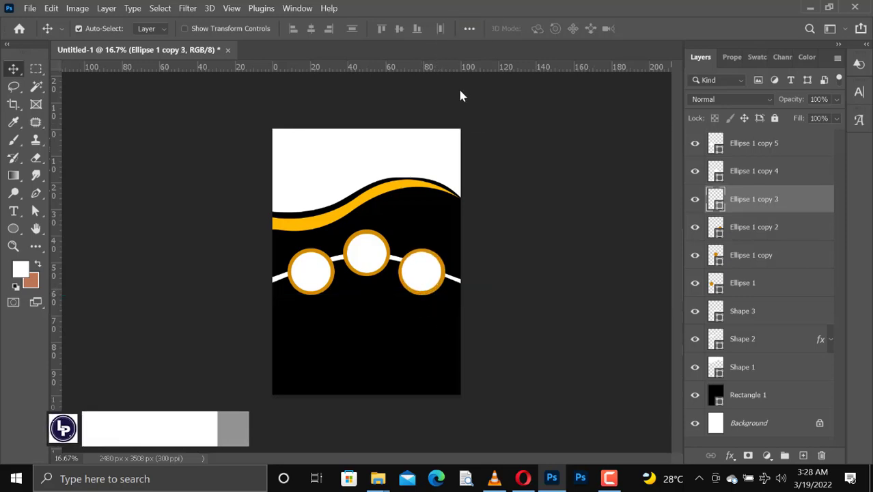
Change the white arch's fill to the dark orange used for the circle rings.
{"action": "left_click", "coordinate": [410, 271]}
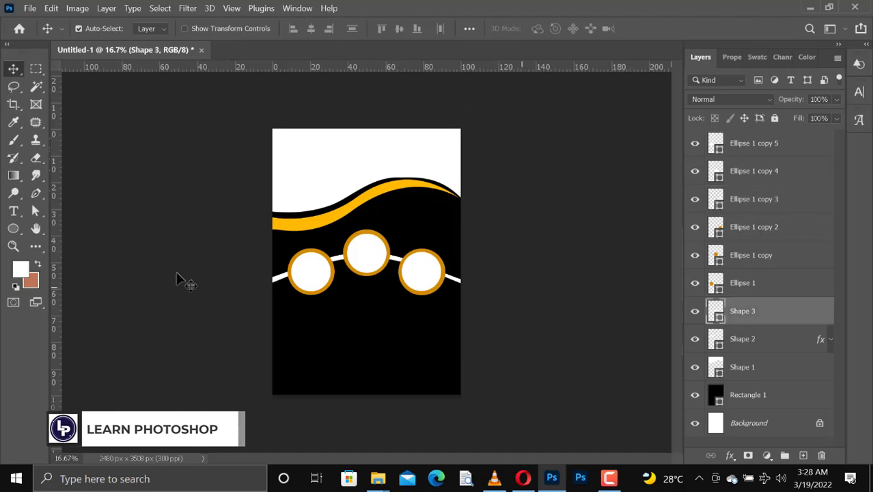
{"action": "key", "text": "u"}
{"action": "left_click", "coordinate": [156, 29]}
{"action": "left_click", "coordinate": [82, 99]}
{"action": "left_click", "coordinate": [13, 68]}
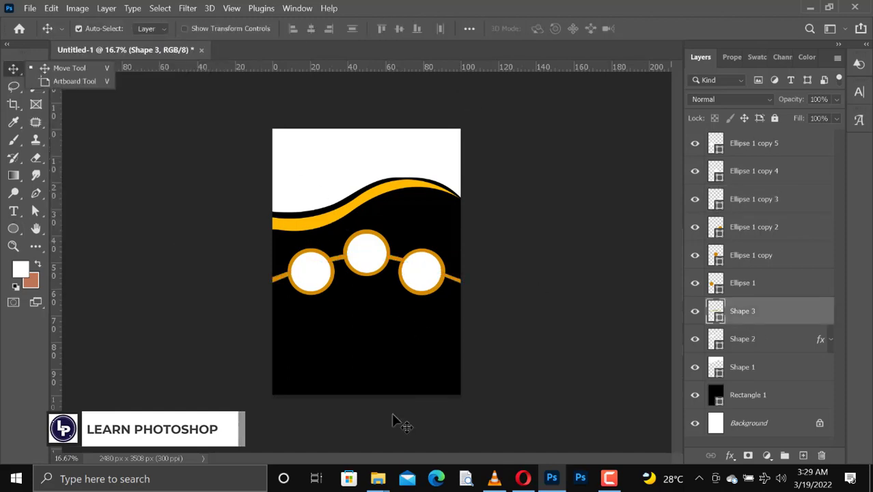
{"action": "left_click", "coordinate": [328, 348]}
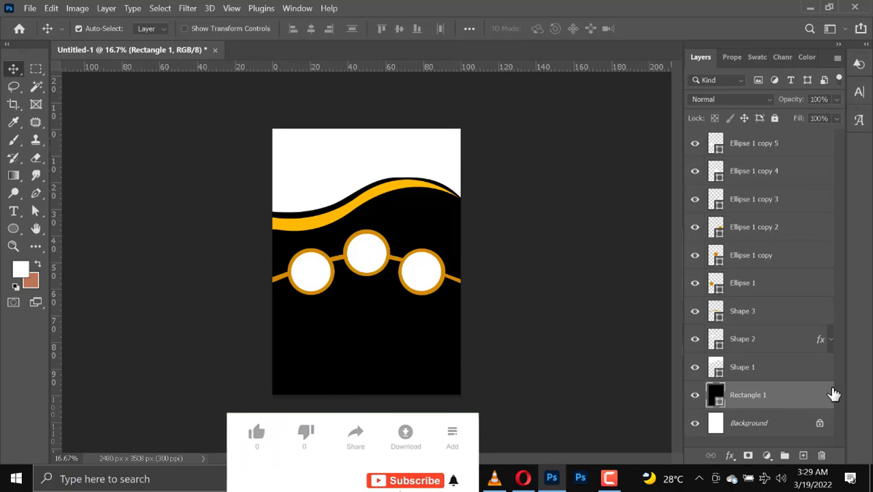
Try to draw a curved white band across the flyer's lower edge as a new topmost Pen tool shape.
{"action": "left_click", "coordinate": [775, 142]}
{"action": "left_click", "coordinate": [39, 194]}
{"action": "left_click", "coordinate": [89, 191]}
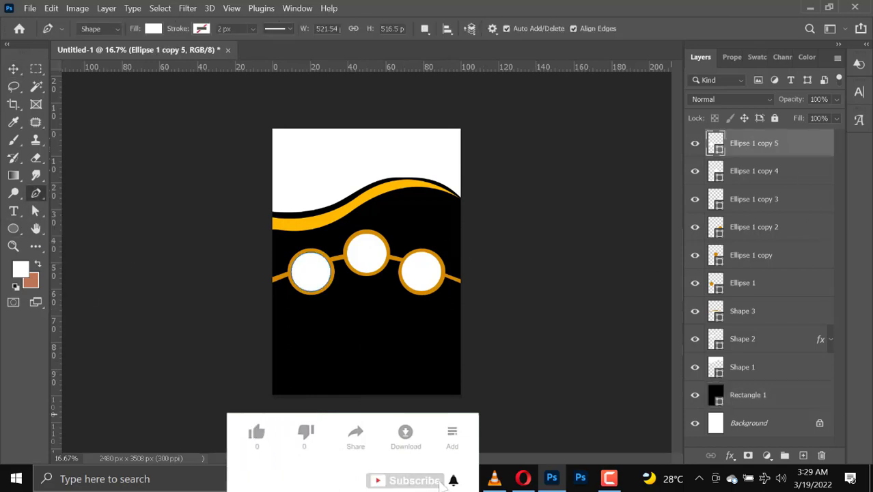
{"action": "left_click", "coordinate": [270, 362]}
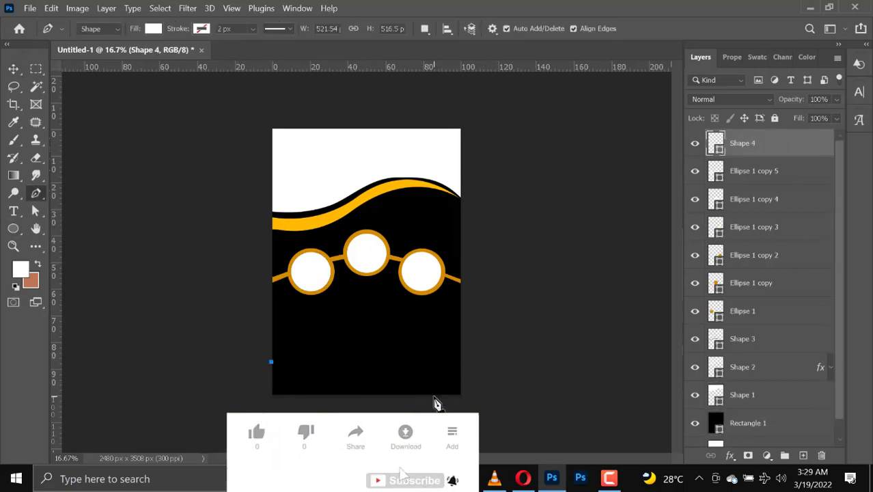
{"action": "left_click_drag", "start_coordinate": [437, 394], "coordinate": [502, 456]}
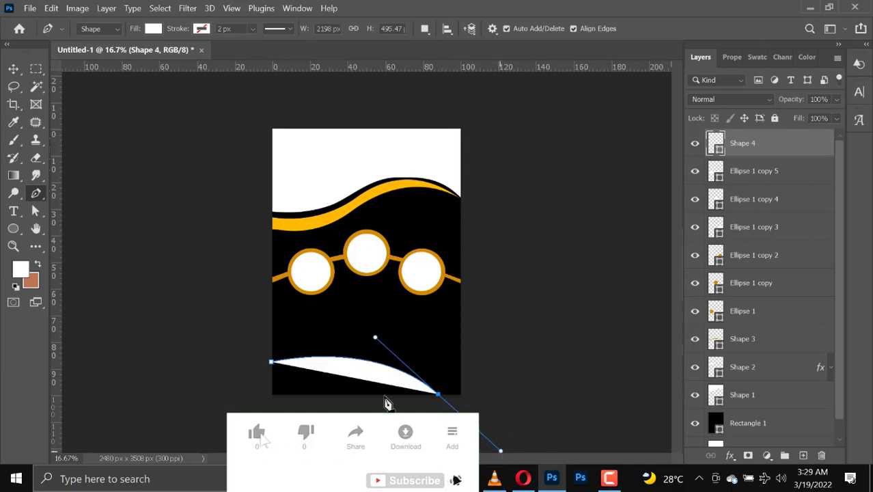
{"action": "left_click_drag", "start_coordinate": [270, 363], "coordinate": [497, 453]}
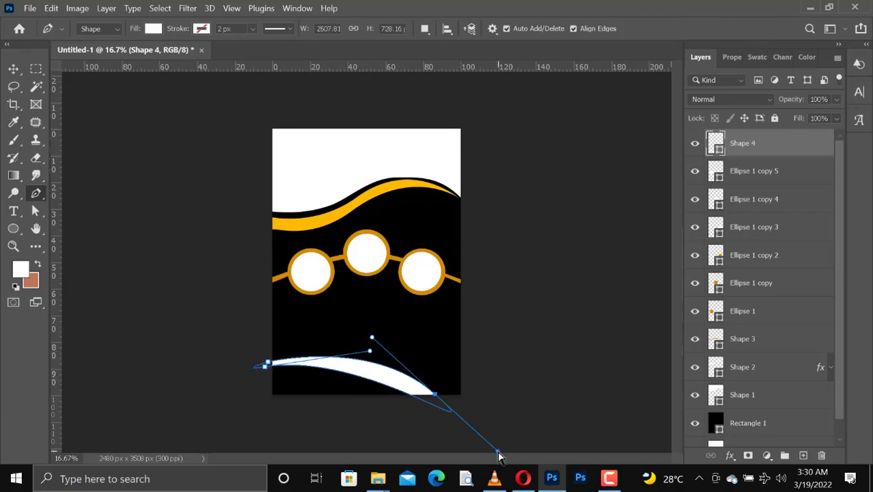
Undo the last curve point and try to reshape the lower band by adjusting its anchor points and handles.
{"action": "key", "text": "ctrl+z"}
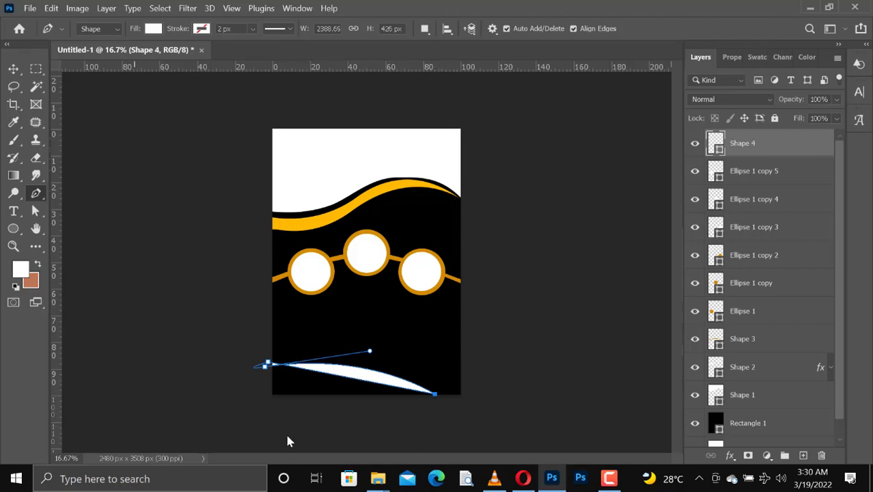
{"action": "mouse_move", "coordinate": [369, 354]}
{"action": "left_mouse_down"}
{"action": "mouse_move", "coordinate": [383, 377]}
{"action": "mouse_move", "coordinate": [391, 364]}
{"action": "mouse_move", "coordinate": [339, 384]}
{"action": "mouse_move", "coordinate": [372, 369]}
{"action": "left_mouse_up"}
{"action": "left_click", "coordinate": [370, 384]}
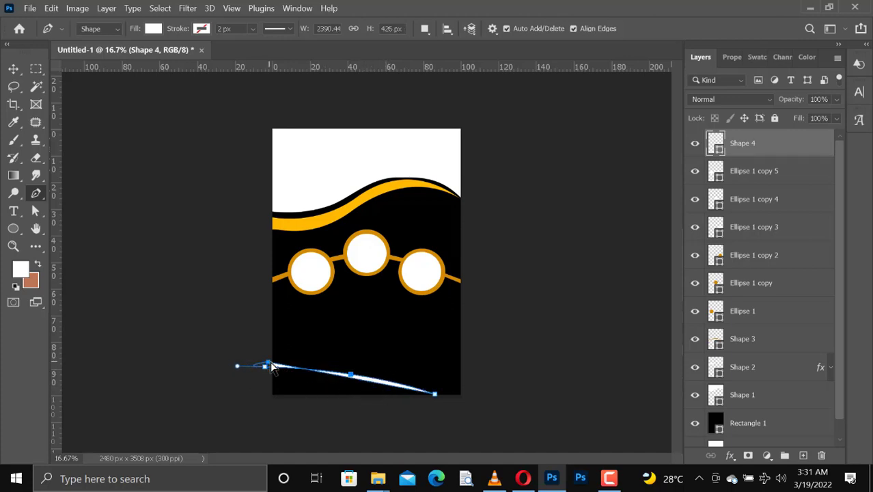
{"action": "left_click_drag", "start_coordinate": [267, 365], "coordinate": [380, 358]}
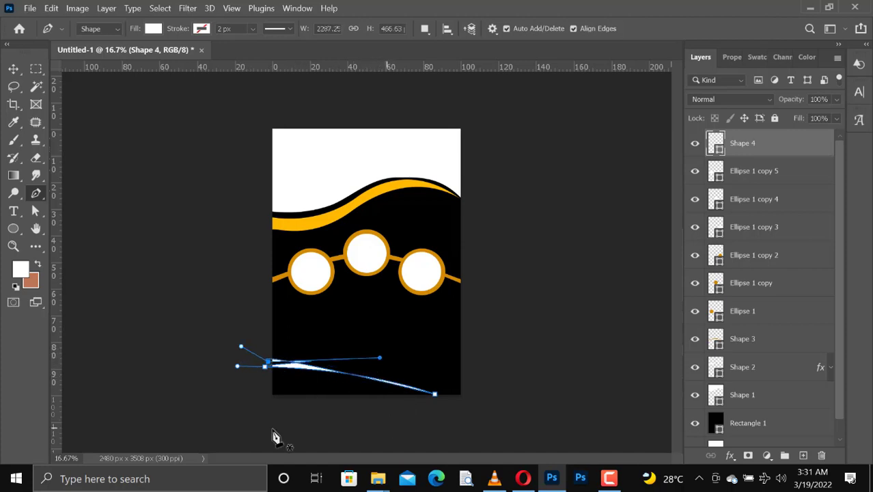
Delete the misshapen lower band's shape layer.
{"action": "left_click", "coordinate": [755, 168]}
{"action": "left_click", "coordinate": [746, 142]}
{"action": "key", "text": "Delete"}
{"action": "left_click", "coordinate": [13, 69]}
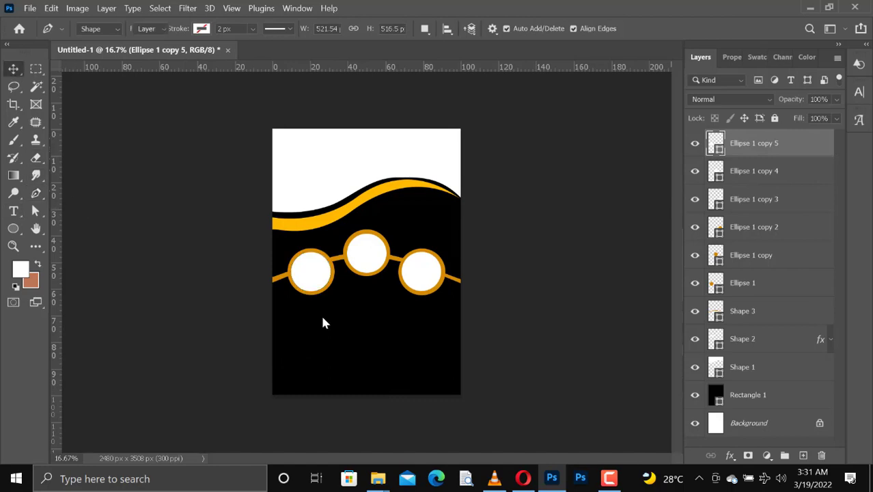
Draw a thin white wedge about 2199 by 540 px from the page's lower left edge to its bottom edge with the Pen tool.
{"action": "left_click", "coordinate": [33, 197]}
{"action": "left_click", "coordinate": [268, 355]}
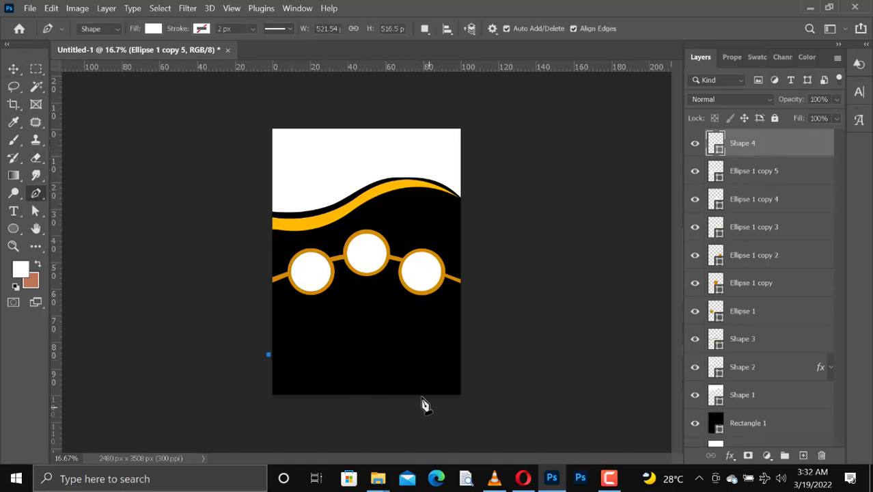
{"action": "left_click", "coordinate": [434, 395]}
{"action": "left_click", "coordinate": [270, 363]}
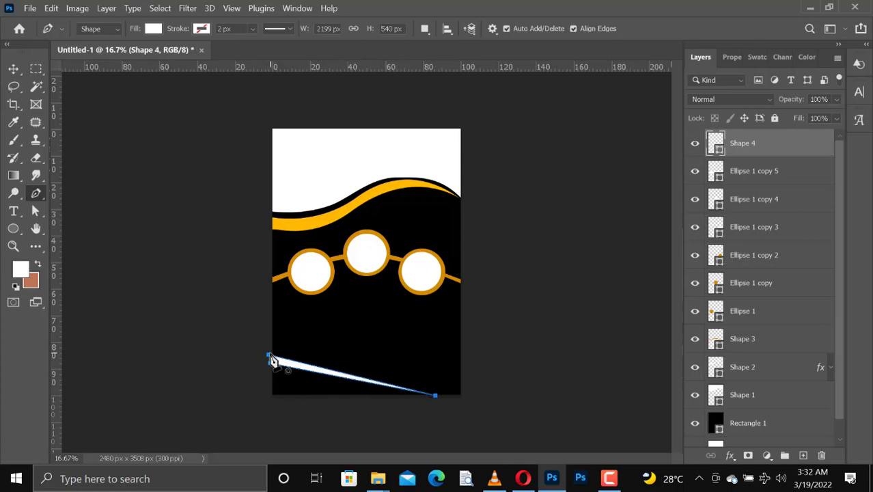
Bend both long edges of the white wedge upward into a tapering curve with the Curvature Pen Tool.
{"action": "right_click", "coordinate": [34, 195]}
{"action": "left_click", "coordinate": [107, 218]}
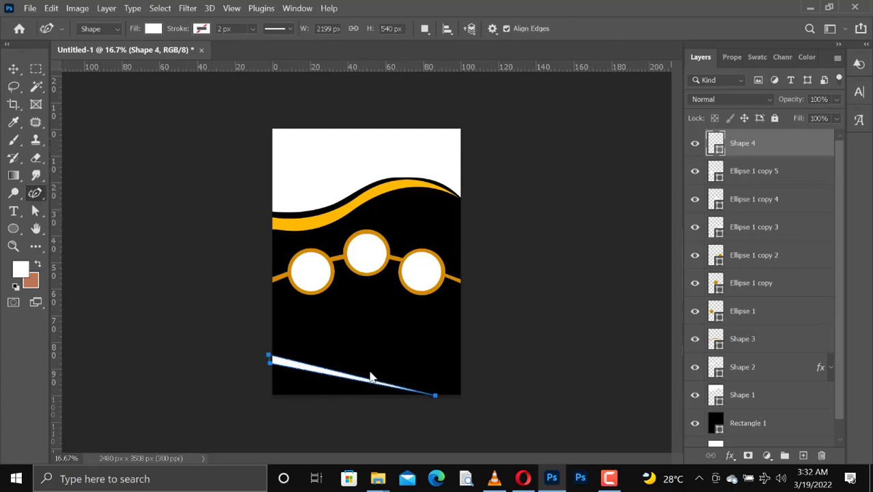
{"action": "mouse_move", "coordinate": [345, 376]}
{"action": "left_mouse_down"}
{"action": "mouse_move", "coordinate": [354, 360]}
{"action": "mouse_move", "coordinate": [354, 368]}
{"action": "mouse_move", "coordinate": [342, 367]}
{"action": "left_mouse_up"}
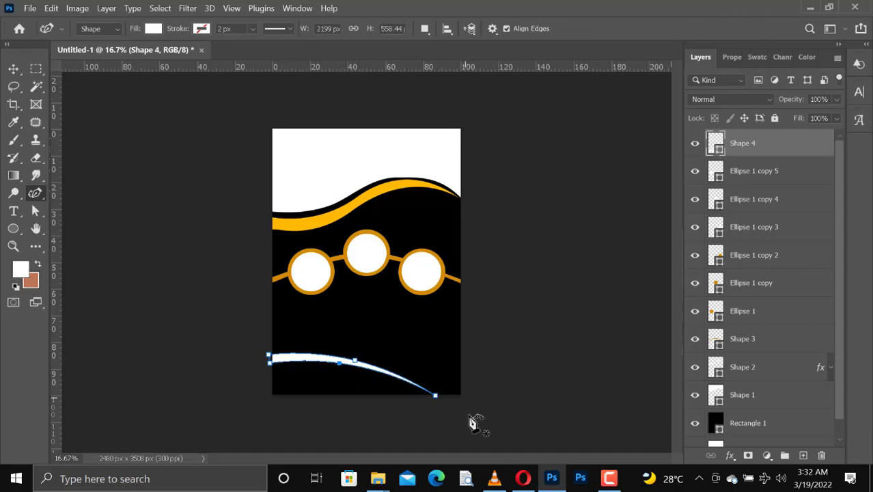
Fill the tapering lower curve with the arch's dark orange and move it slightly down and left.
{"action": "key", "text": "v"}
{"action": "key", "text": "u"}
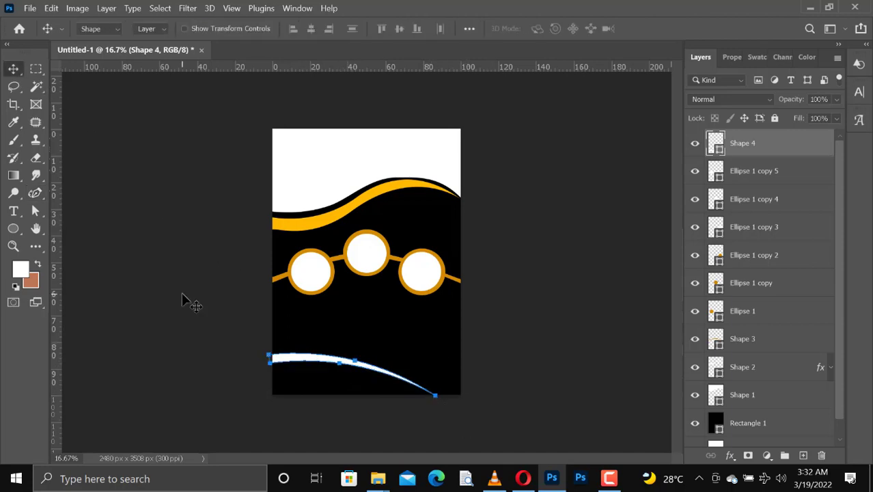
{"action": "left_click", "coordinate": [150, 29]}
{"action": "left_click", "coordinate": [67, 101]}
{"action": "left_click", "coordinate": [13, 69]}
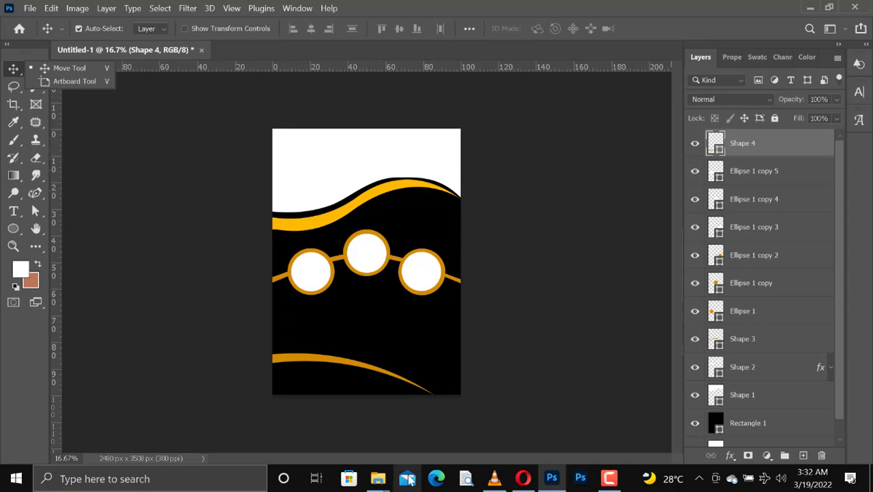
{"action": "left_click_drag", "start_coordinate": [311, 361], "coordinate": [309, 366]}
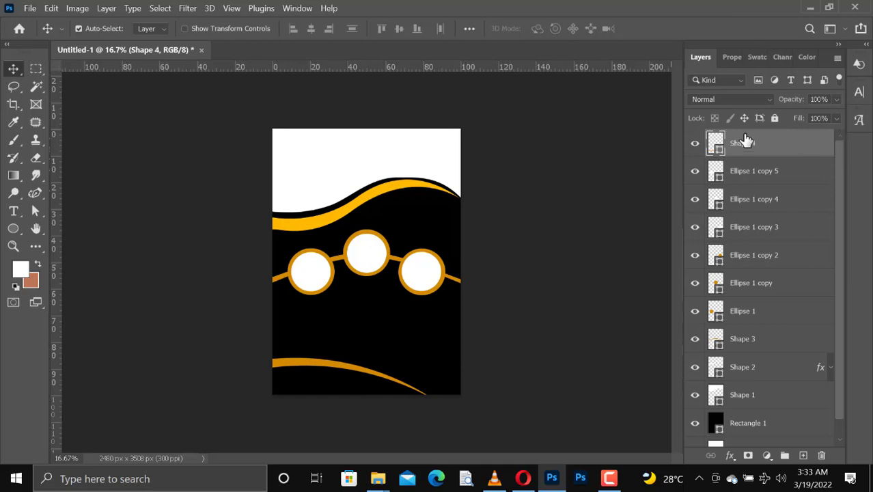
Group all layers from the lower curve down to the black rectangle, leaving out the Background layer.
{"action": "scroll", "coordinate": [815, 352], "scroll_direction": "down", "scroll_amount": 1}
{"action": "left_click", "coordinate": [736, 414], "text": "shift"}
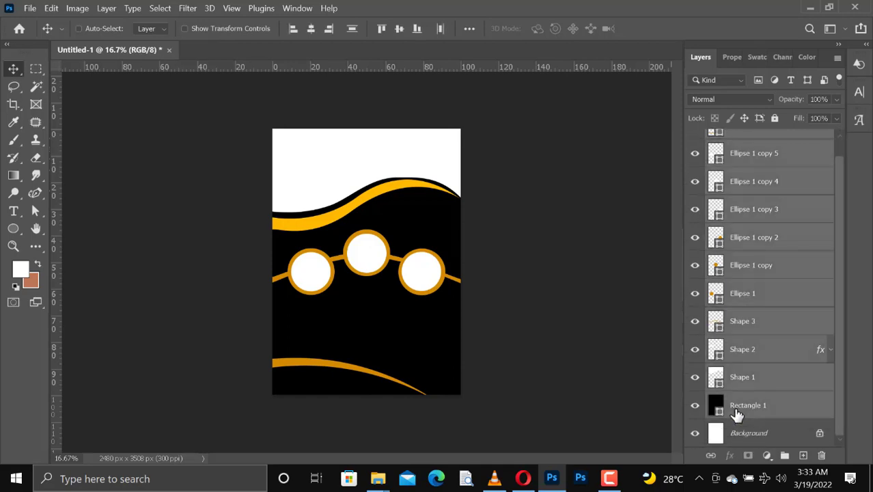
{"action": "key", "text": "ctrl+g"}
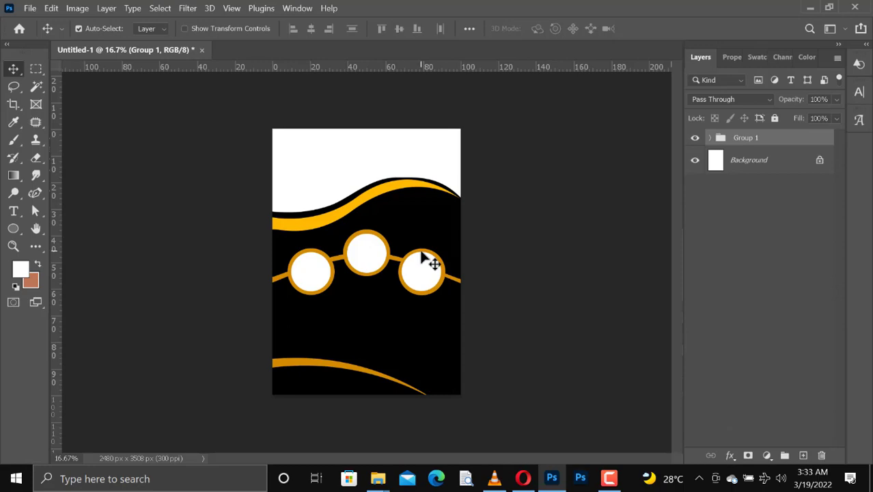
Place the portrait photo directly above the white header shape, scaled to 39.24% in the page's upper left corner.
{"action": "left_click", "coordinate": [300, 172]}
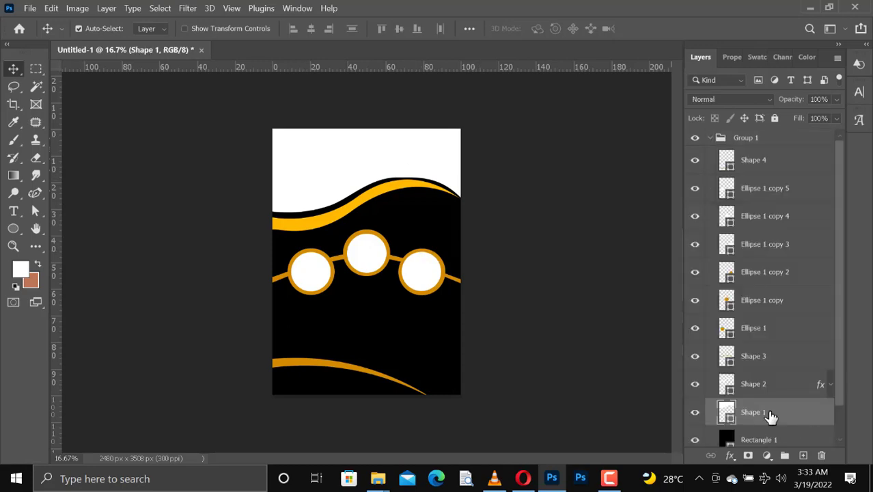
{"action": "left_click", "coordinate": [378, 478]}
{"action": "left_click_drag", "start_coordinate": [666, 309], "coordinate": [309, 180]}
{"action": "left_click_drag", "start_coordinate": [362, 324], "coordinate": [312, 220]}
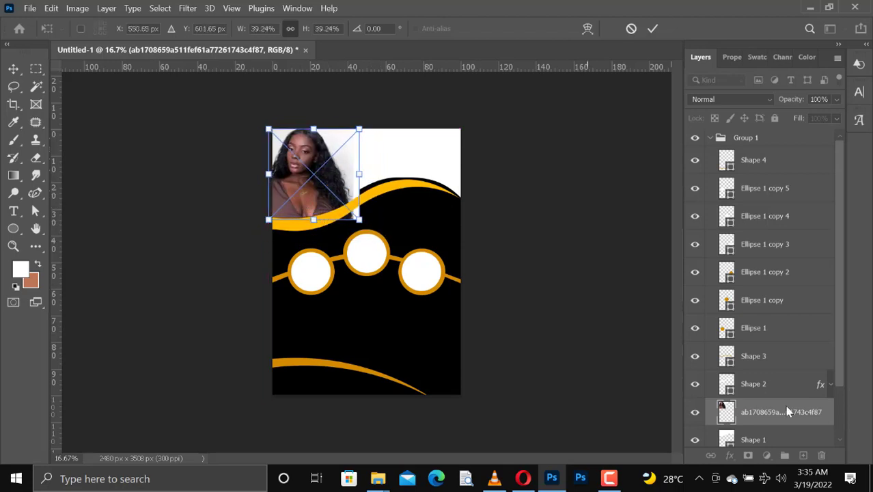
{"action": "key", "text": "Return"}
Clip the portrait photo to the white header shape with a clipping mask.
{"action": "right_click", "coordinate": [756, 421]}
{"action": "left_click", "coordinate": [588, 325]}
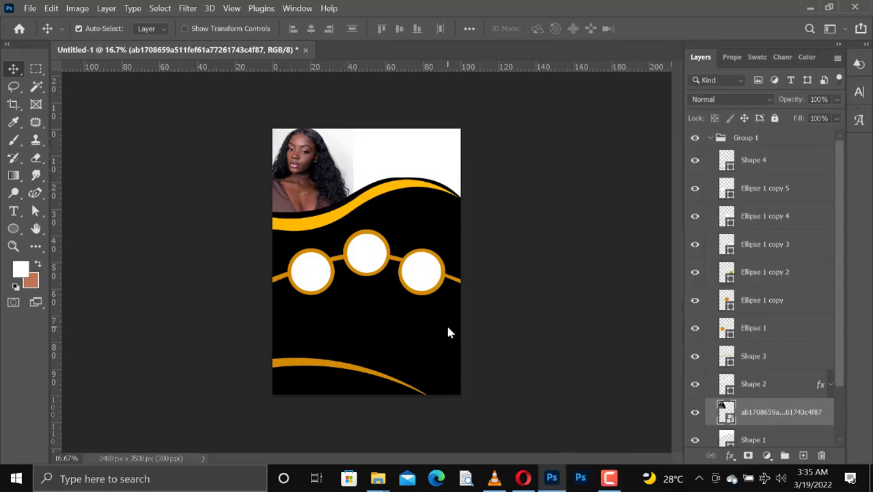
{"action": "key", "text": "ctrl+alt+g"}
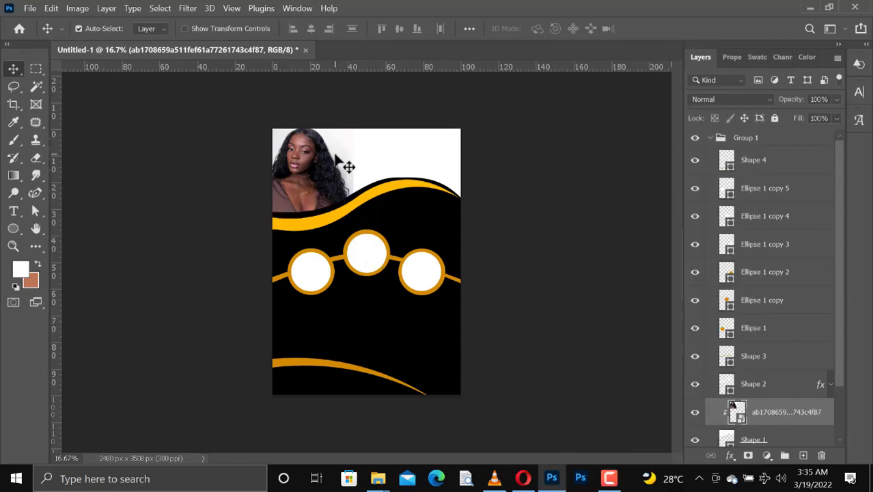
Sample the portrait's light grey backdrop, f2f2f2, as the foreground color and copy its hex code.
{"action": "key", "text": "i"}
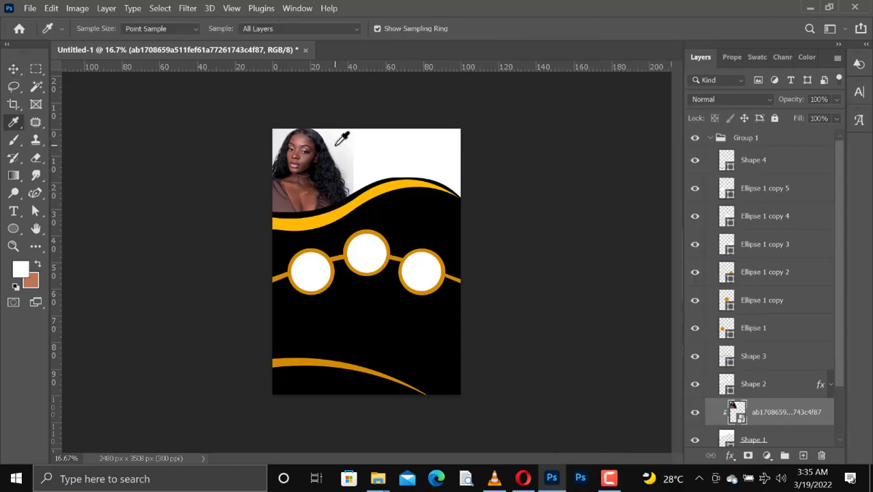
{"action": "left_click", "coordinate": [17, 268]}
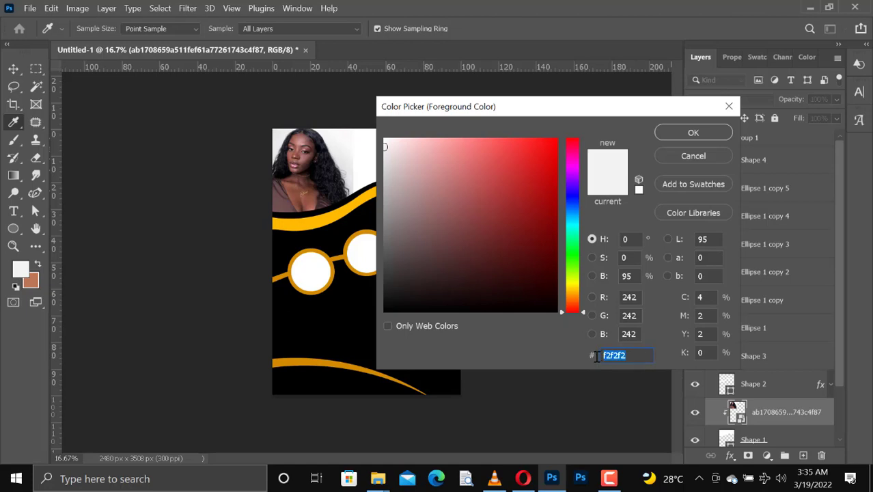
{"action": "left_click", "coordinate": [701, 133]}
Set the header shape's fill to f2f2f2 and shift the portrait photo slightly right and up.
{"action": "key", "text": "v"}
{"action": "left_click", "coordinate": [409, 154]}
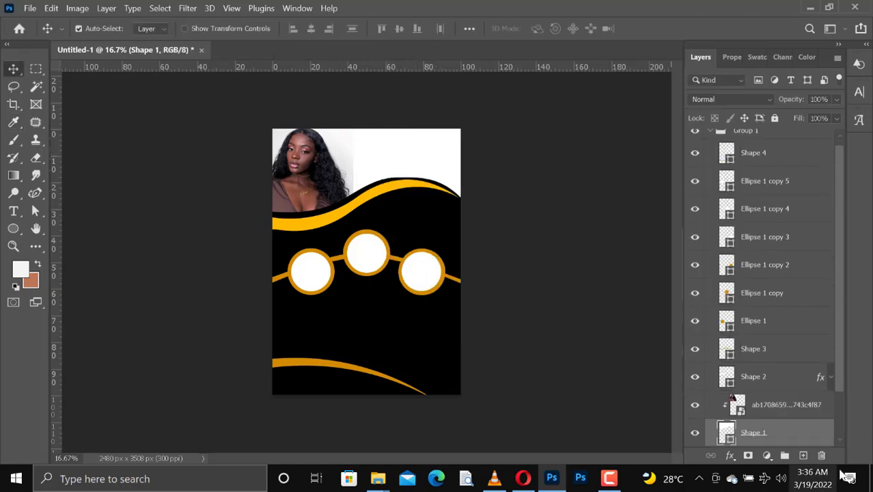
{"action": "key", "text": "u"}
{"action": "left_click", "coordinate": [155, 28]}
{"action": "left_click", "coordinate": [237, 54]}
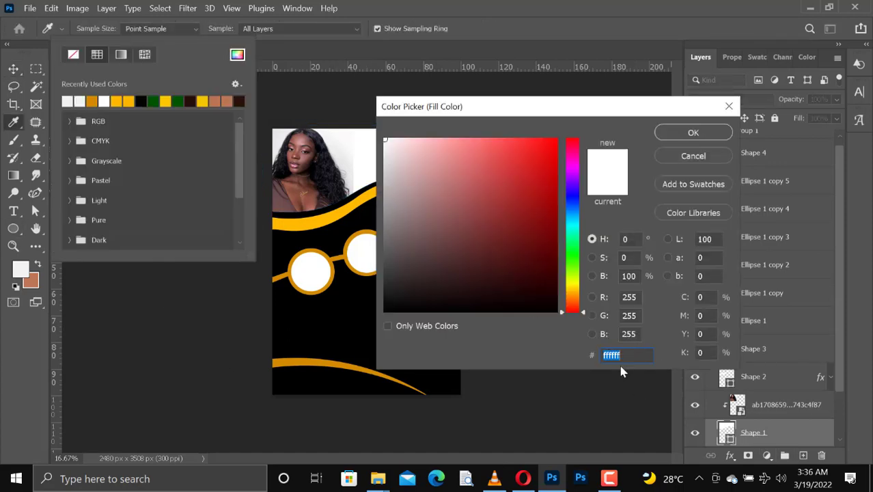
{"action": "type", "text": "f2f2f2"}
{"action": "left_click", "coordinate": [693, 133]}
{"action": "key", "text": "v"}
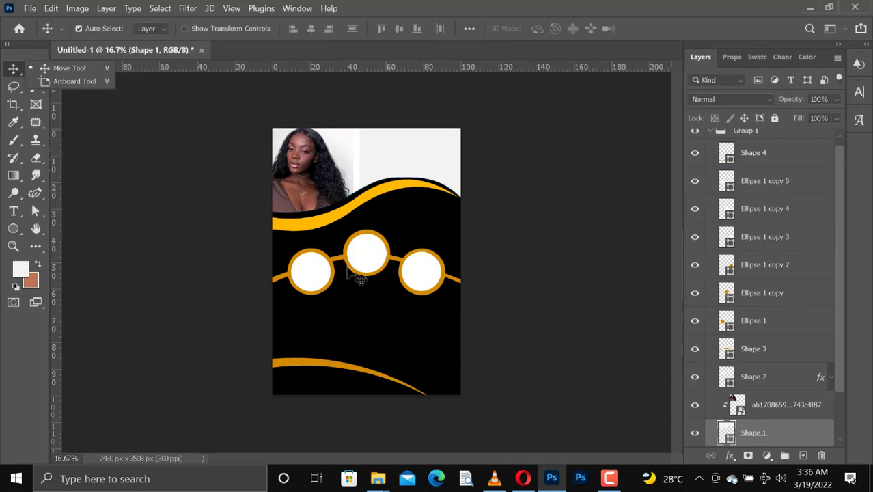
{"action": "left_click_drag", "start_coordinate": [305, 181], "coordinate": [314, 178]}
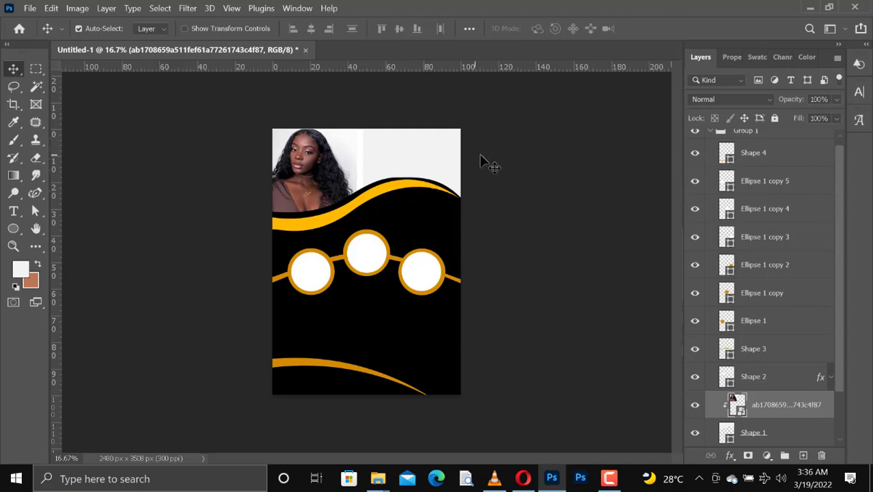
Place the curly-haired portrait 81B9iif82+S._SL1500_ directly above the left white circle's layer, scaled to 9.91% and covering that circle.
{"action": "left_click", "coordinate": [311, 289]}
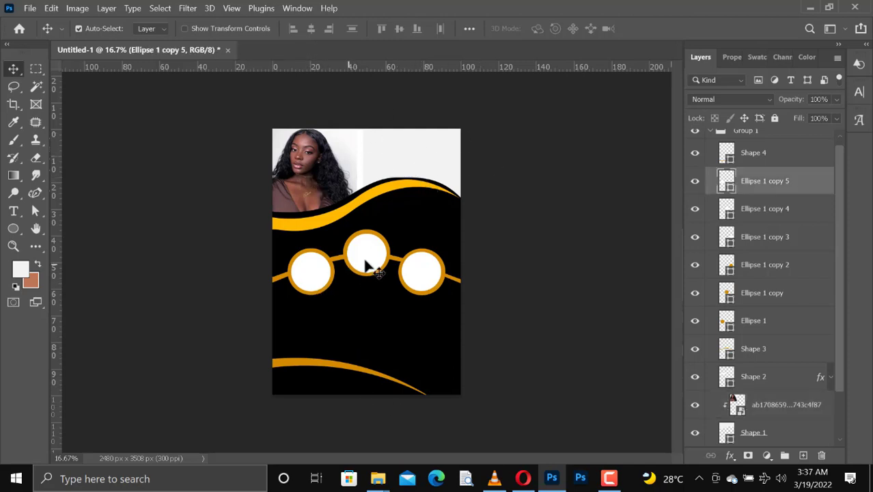
{"action": "left_click", "coordinate": [364, 259]}
{"action": "left_click", "coordinate": [437, 280]}
{"action": "left_click", "coordinate": [300, 277]}
{"action": "left_click", "coordinate": [378, 478]}
{"action": "left_click", "coordinate": [335, 415]}
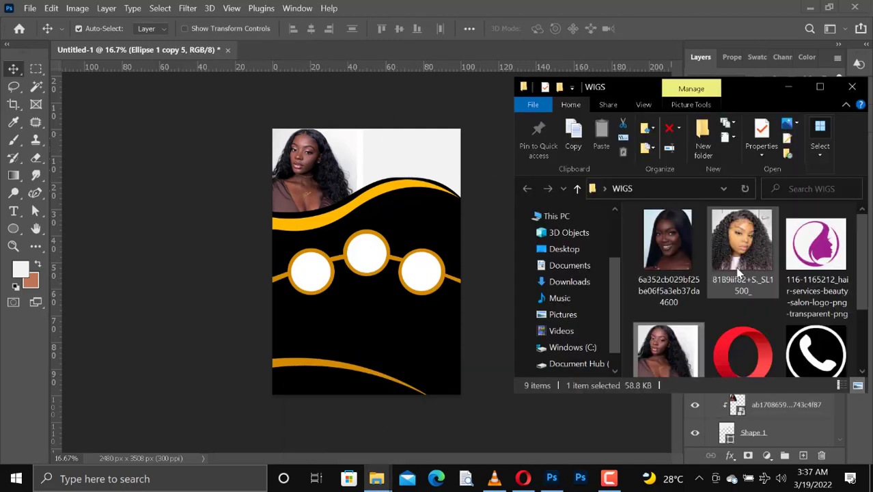
{"action": "scroll", "coordinate": [710, 291], "scroll_direction": "down", "scroll_amount": 3}
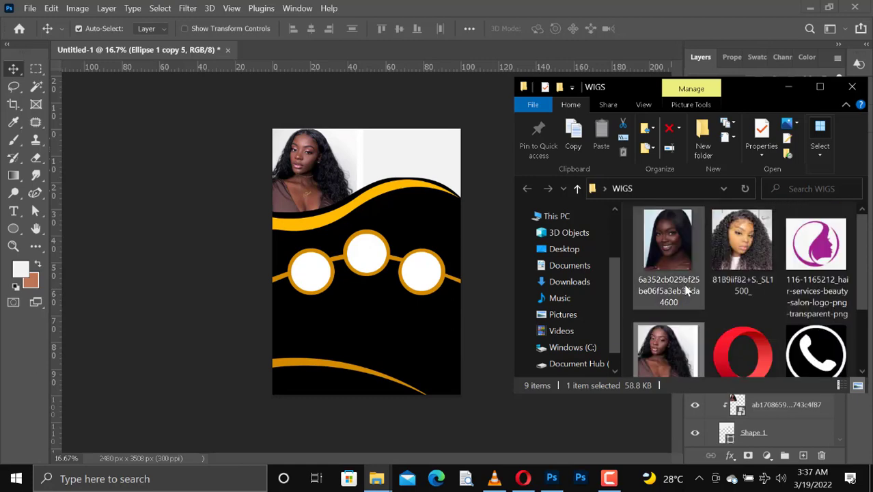
{"action": "scroll", "coordinate": [704, 286], "scroll_direction": "up", "scroll_amount": 3}
{"action": "left_click_drag", "start_coordinate": [736, 266], "coordinate": [316, 295]}
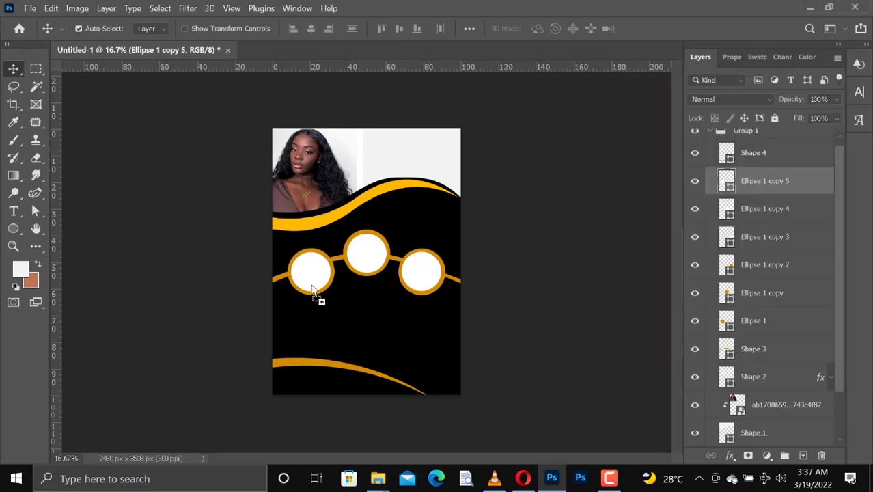
{"action": "left_click_drag", "start_coordinate": [460, 353], "coordinate": [315, 287]}
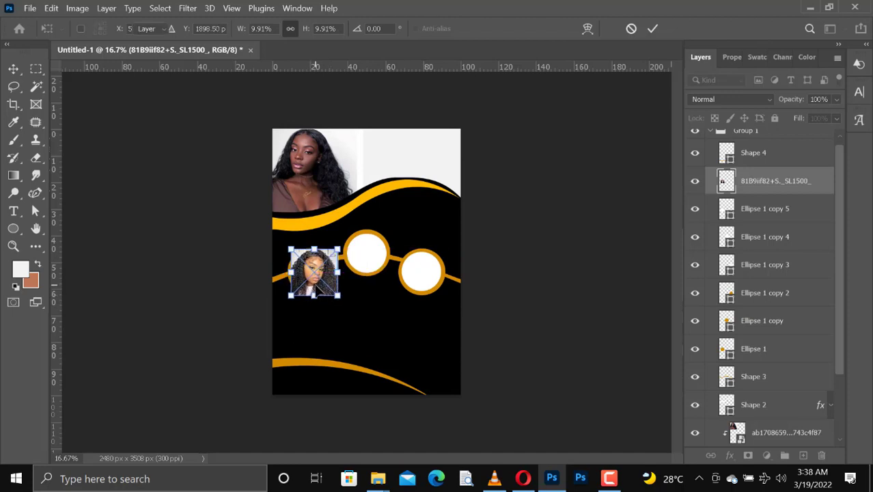
{"action": "key", "text": "Return"}
Clip the curly-haired portrait to the left white circle and resize it to 8.34%, centered inside the ring.
{"action": "right_click", "coordinate": [750, 184]}
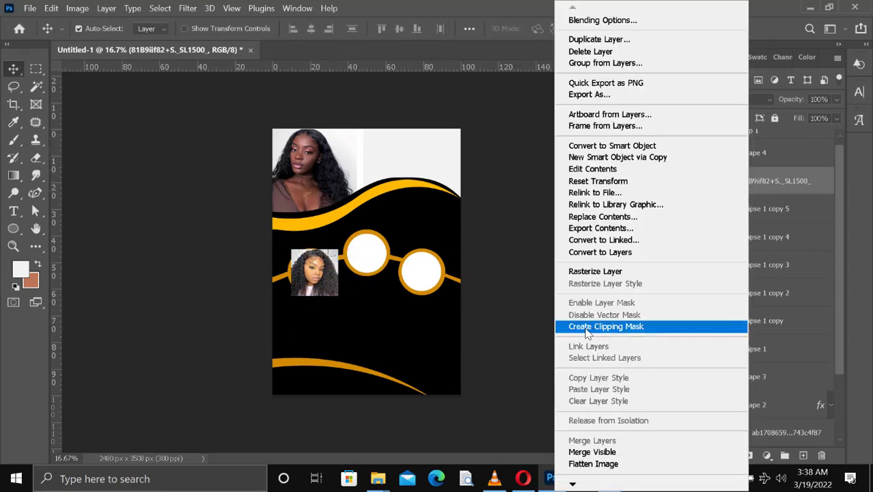
{"action": "left_click", "coordinate": [649, 323]}
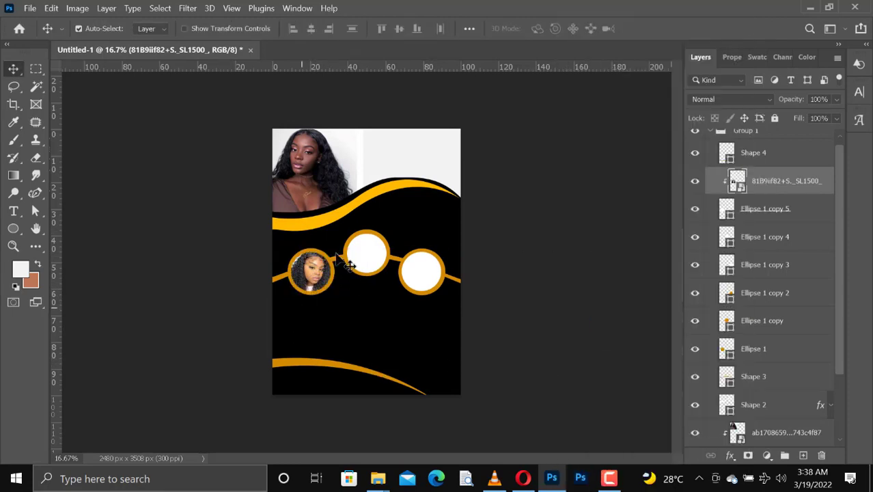
{"action": "key", "text": "ctrl+t"}
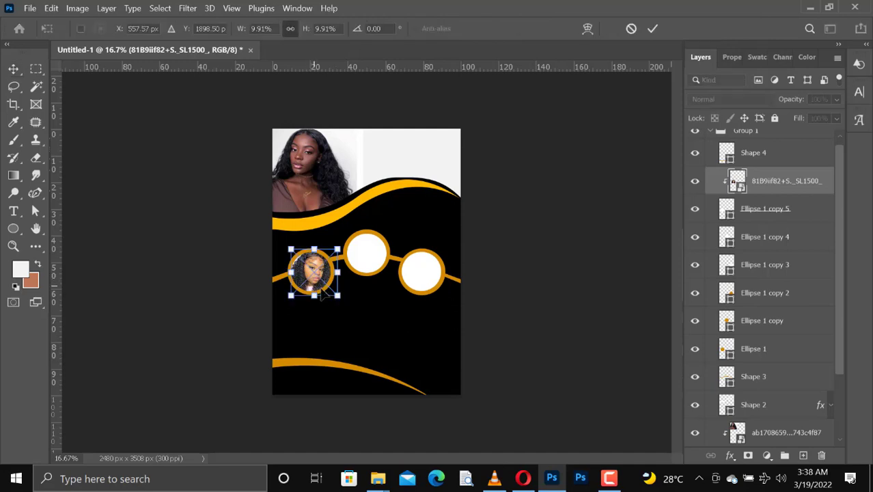
{"action": "left_click_drag", "start_coordinate": [341, 301], "coordinate": [328, 287]}
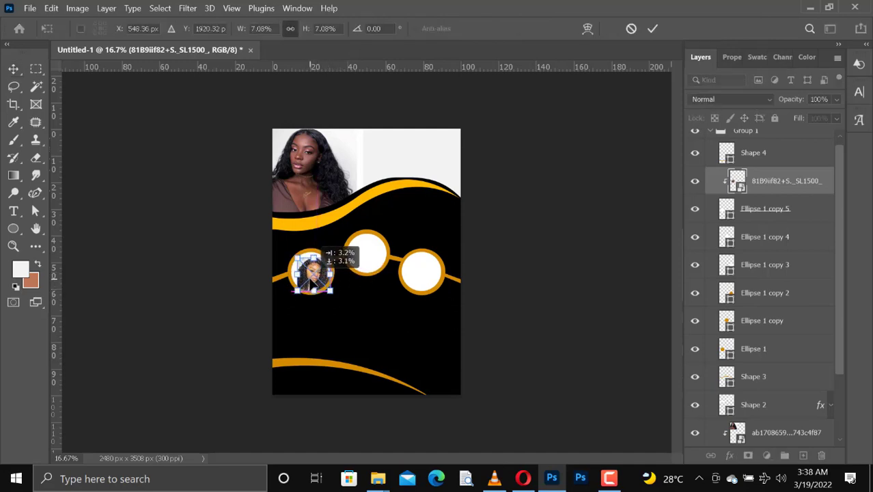
{"action": "key", "text": "Return"}
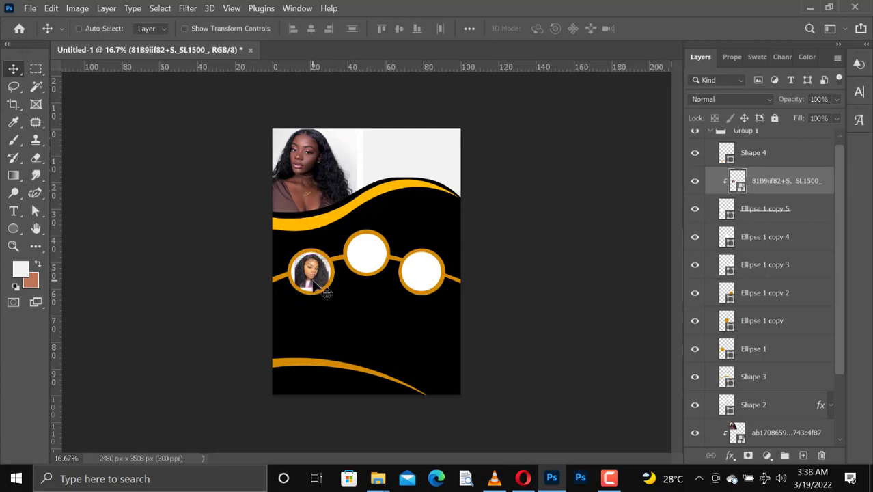
{"action": "key", "text": "ctrl+t"}
{"action": "left_click_drag", "start_coordinate": [310, 288], "coordinate": [310, 292]}
{"action": "left_click_drag", "start_coordinate": [293, 271], "coordinate": [330, 271]}
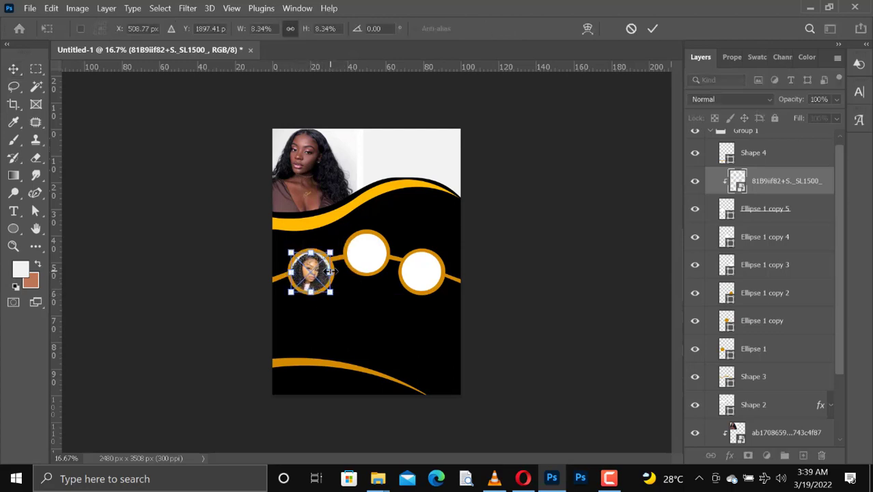
{"action": "key", "text": "Return"}
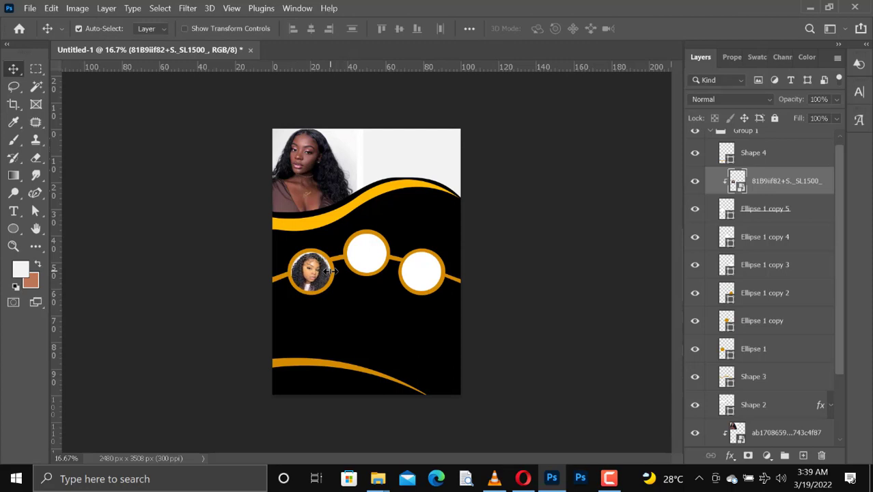
Place the smiling portrait 6a352cb029bf25be06f5a3eb37da4600 directly above the middle white circle's layer, scaled down to cover that circle.
{"action": "left_click", "coordinate": [365, 261]}
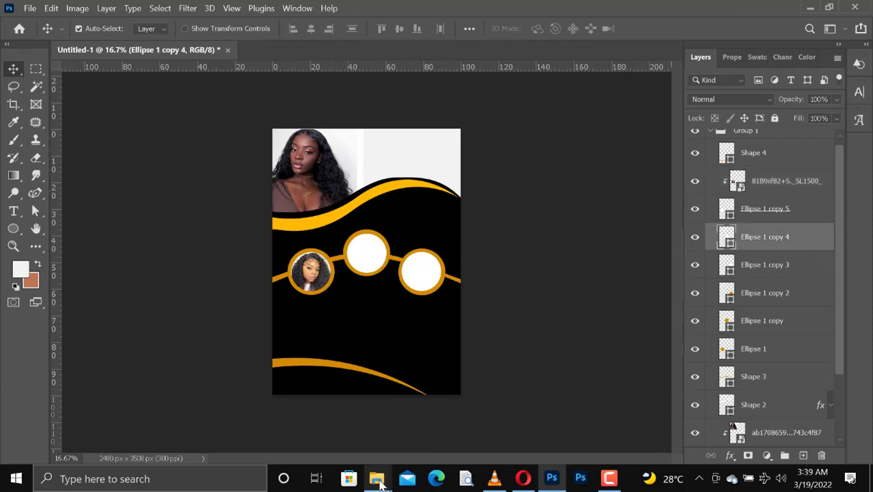
{"action": "mouse_move", "coordinate": [378, 478]}
{"action": "left_click", "coordinate": [306, 435]}
{"action": "left_click", "coordinate": [655, 266]}
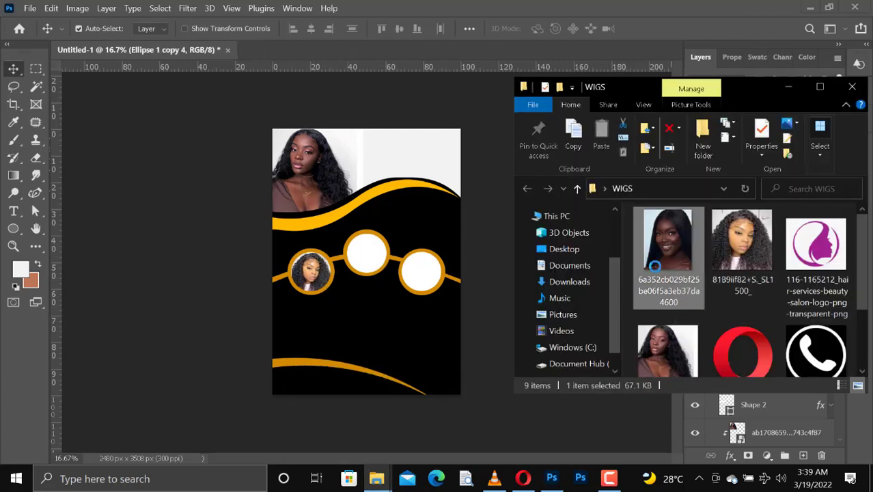
{"action": "left_click_drag", "start_coordinate": [343, 287], "coordinate": [356, 280]}
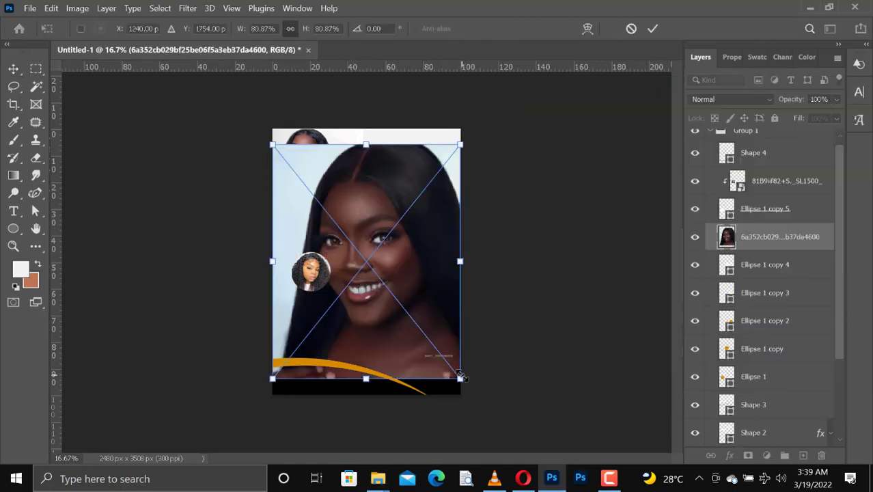
{"action": "left_click_drag", "start_coordinate": [460, 377], "coordinate": [361, 267]}
{"action": "key", "text": "Return"}
Clip the smiling portrait to the middle white circle and resize it to 18.45% so it fills the ring.
{"action": "right_click", "coordinate": [779, 240]}
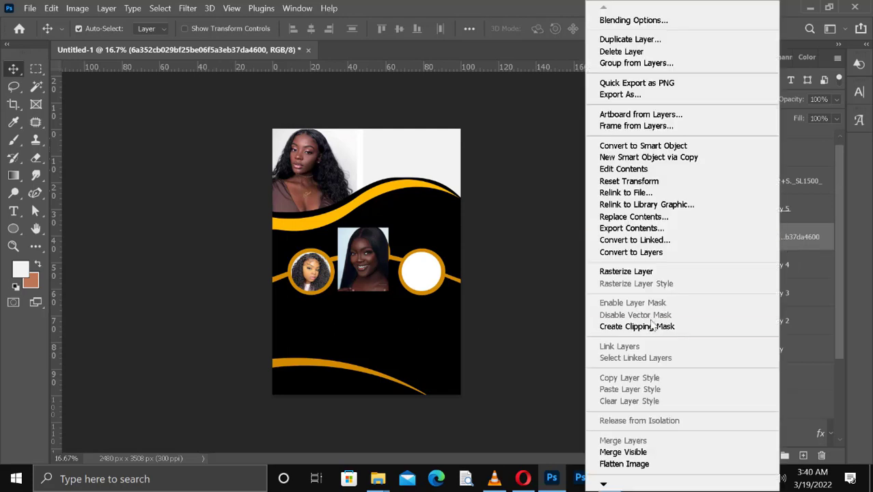
{"action": "left_click", "coordinate": [642, 326]}
{"action": "key", "text": "ctrl+t"}
{"action": "left_click_drag", "start_coordinate": [395, 282], "coordinate": [347, 253]}
{"action": "left_click_drag", "start_coordinate": [366, 231], "coordinate": [366, 236]}
{"action": "left_click_drag", "start_coordinate": [385, 285], "coordinate": [377, 254]}
{"action": "mouse_move", "coordinate": [377, 255]}
{"action": "left_mouse_down"}
{"action": "mouse_move", "coordinate": [370, 245]}
{"action": "mouse_move", "coordinate": [389, 253]}
{"action": "left_mouse_up"}
{"action": "key", "text": "Return"}
{"action": "key", "text": "ctrl+t"}
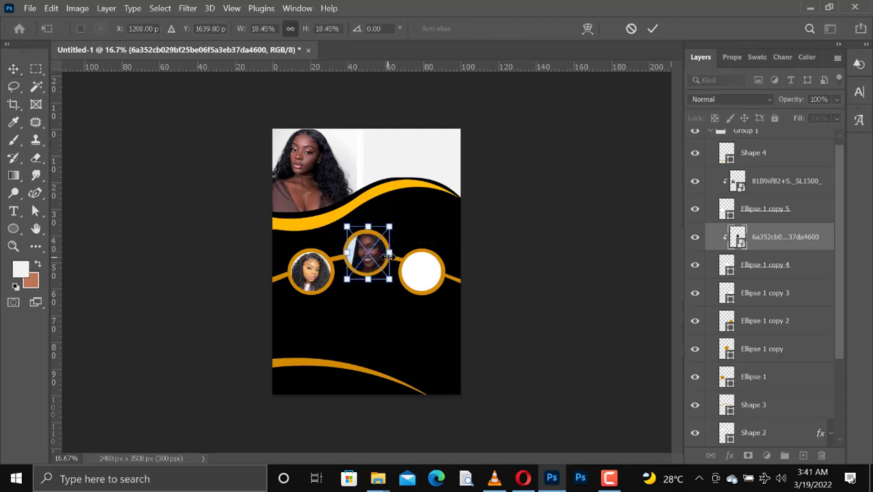
{"action": "key", "text": "Return"}
{"action": "left_click", "coordinate": [365, 308]}
{"action": "left_click", "coordinate": [369, 249]}
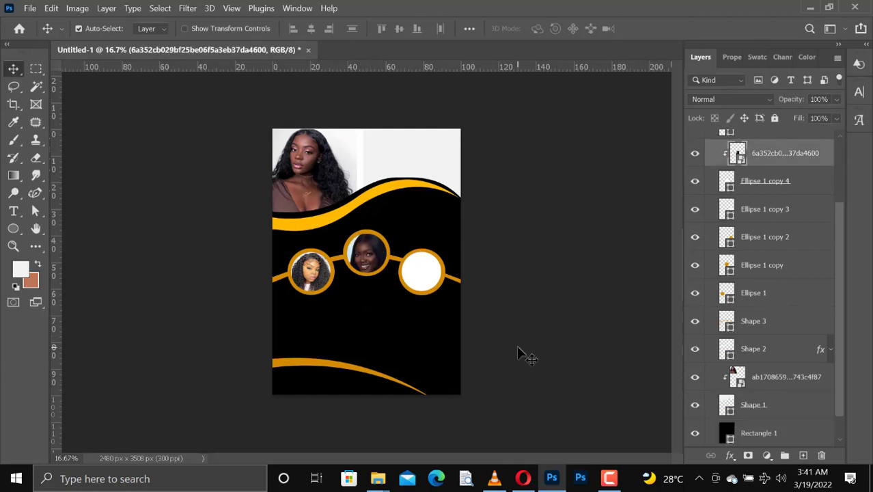
Place the wavy-haired portrait "images" at 62.36% over the right white circle and clip it to that circle.
{"action": "left_click", "coordinate": [420, 275]}
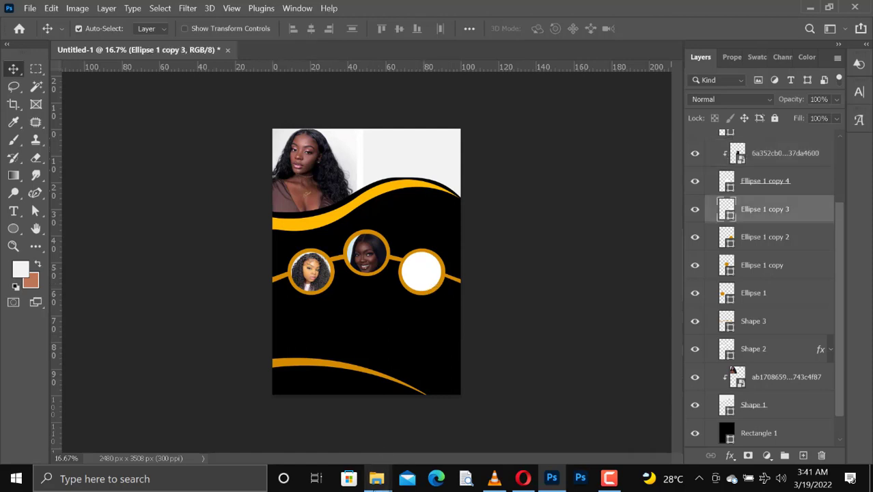
{"action": "left_click", "coordinate": [377, 478]}
{"action": "scroll", "coordinate": [631, 308], "scroll_direction": "down", "scroll_amount": 3}
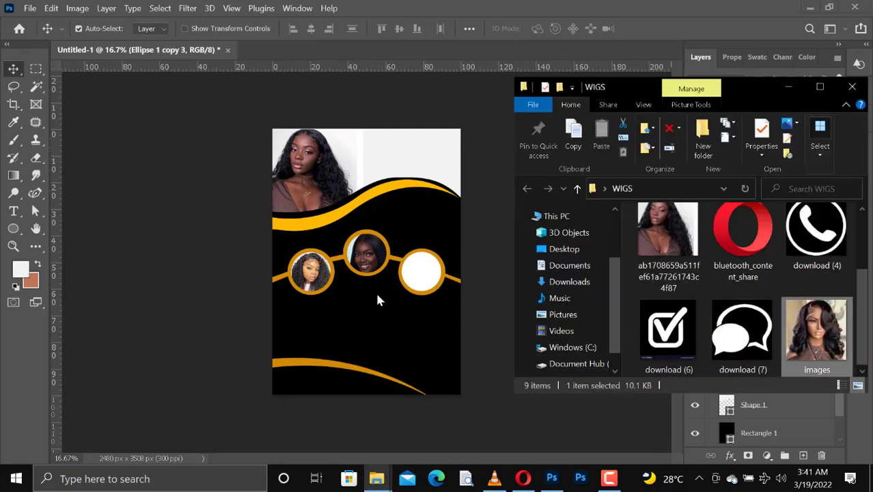
{"action": "left_click_drag", "start_coordinate": [377, 294], "coordinate": [448, 303]}
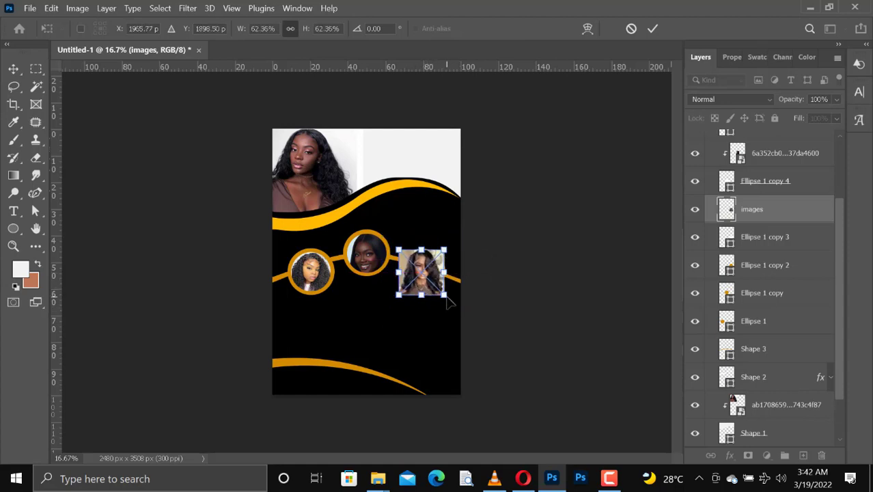
{"action": "key", "text": "Return"}
{"action": "right_click", "coordinate": [772, 209]}
{"action": "left_click", "coordinate": [628, 326]}
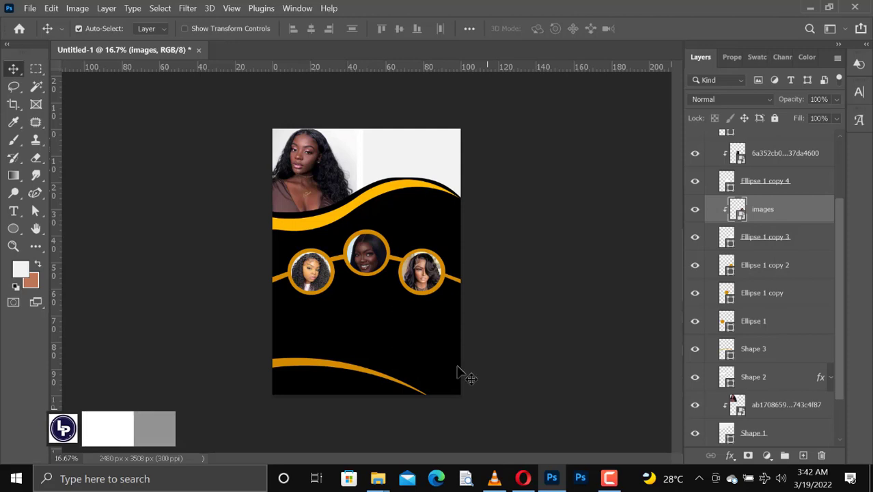
Scale the smiling portrait down slightly and shift it toward the right inside the middle circle.
{"action": "left_click", "coordinate": [374, 256]}
{"action": "key", "text": "ctrl+t"}
{"action": "left_click_drag", "start_coordinate": [387, 284], "coordinate": [374, 269]}
{"action": "key", "text": "Return"}
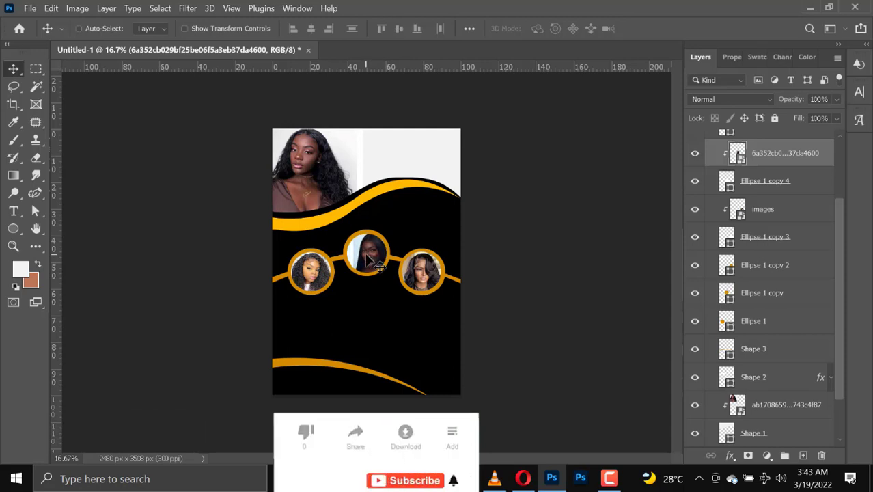
Rasterize the smiling portrait in the middle circle and remove its background.
{"action": "right_click", "coordinate": [768, 165]}
{"action": "left_click", "coordinate": [623, 269]}
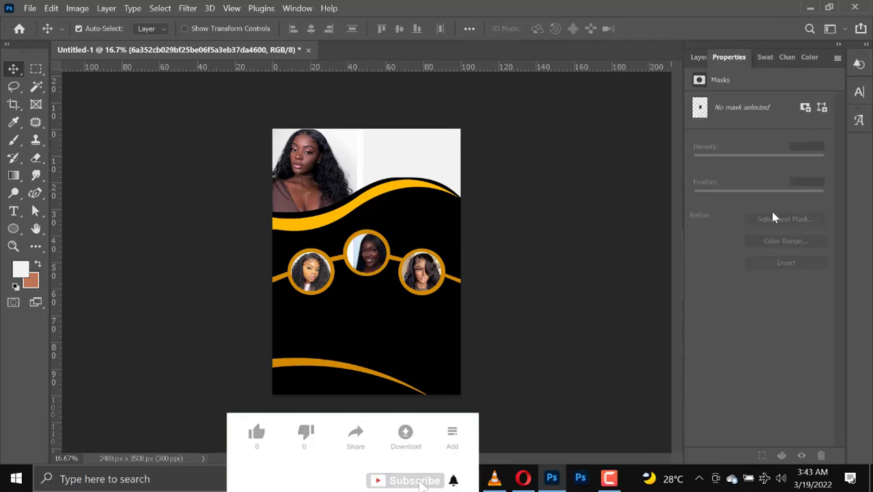
{"action": "left_click", "coordinate": [747, 276]}
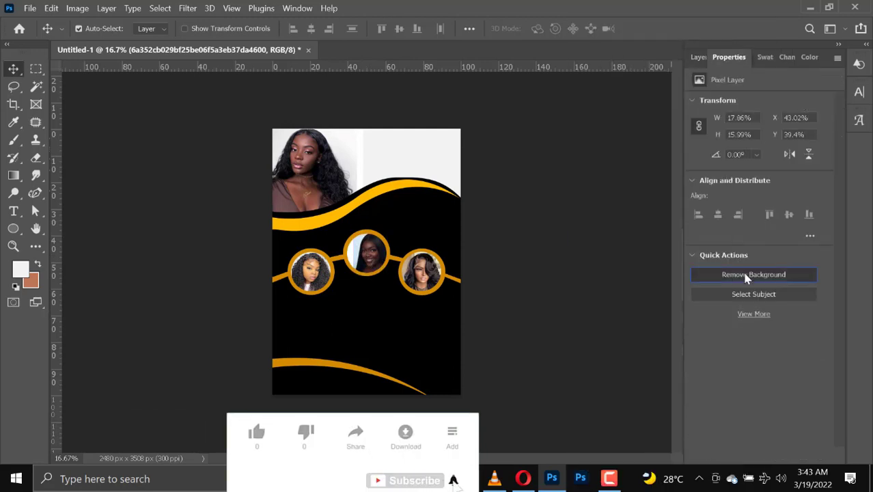
Rasterize the wavy-haired portrait in the right circle and remove its background.
{"action": "left_click", "coordinate": [420, 273]}
{"action": "left_click", "coordinate": [785, 263]}
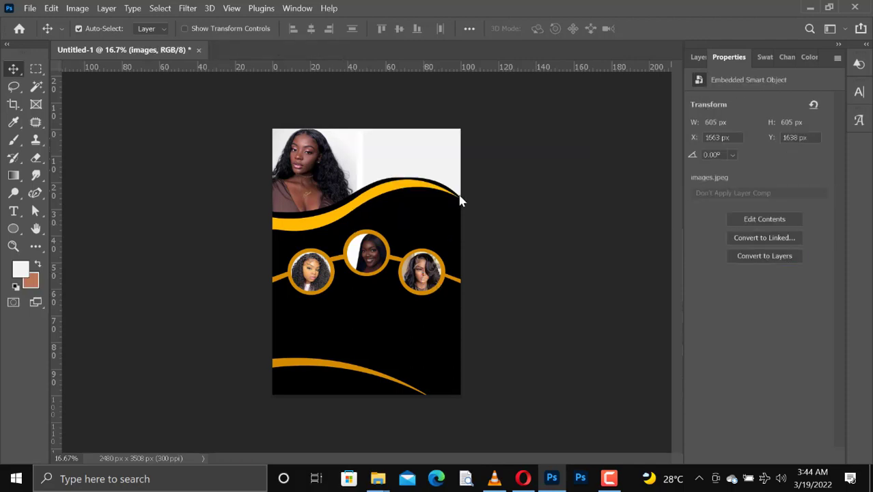
{"action": "left_click", "coordinate": [755, 276]}
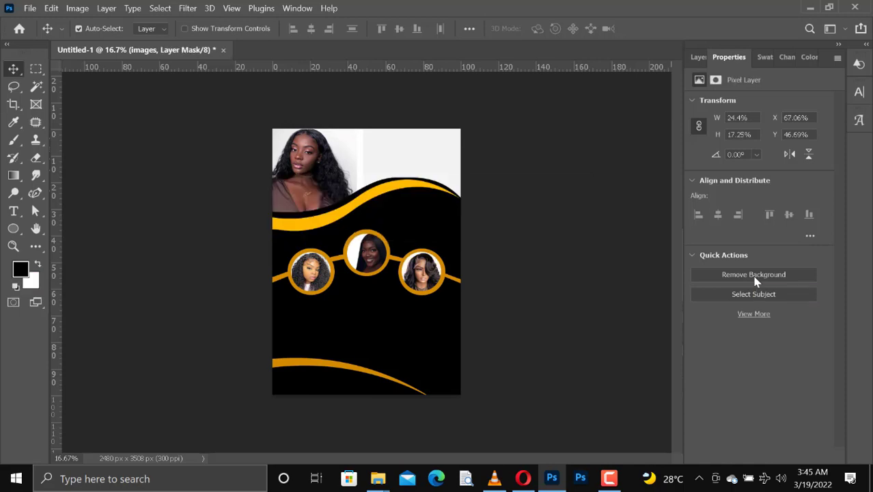
Collapse Group 1 and place the purple hair salon logo above it, scaled to about 14.5% of the page width beside the header portrait's head.
{"action": "left_click", "coordinate": [698, 56]}
{"action": "left_click", "coordinate": [711, 138]}
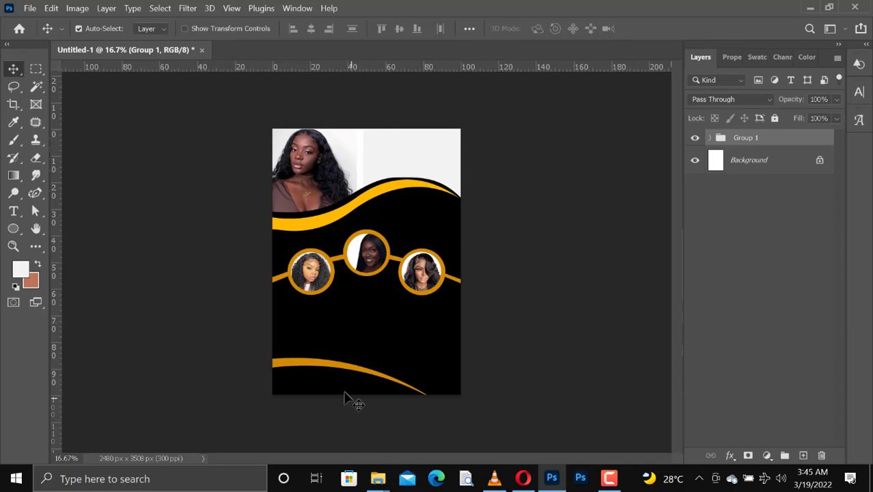
{"action": "mouse_move", "coordinate": [377, 479]}
{"action": "left_click", "coordinate": [329, 418]}
{"action": "scroll", "coordinate": [732, 241], "scroll_direction": "up", "scroll_amount": 3}
{"action": "left_click", "coordinate": [816, 259]}
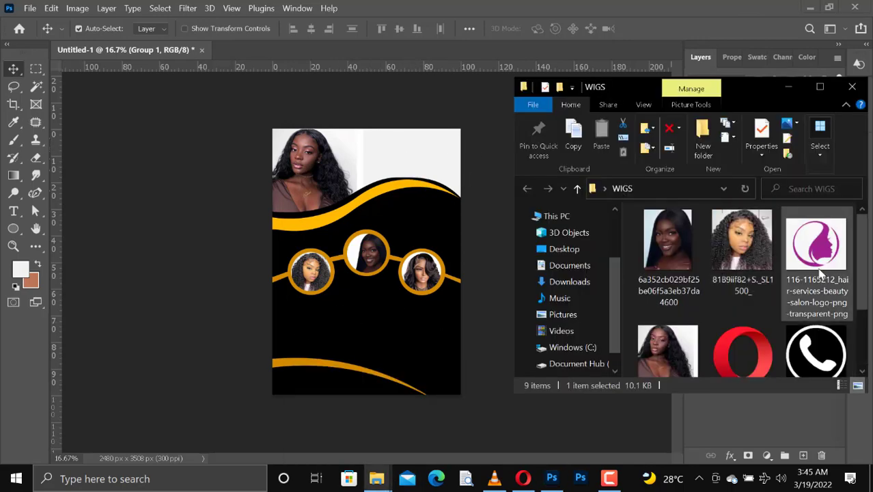
{"action": "left_click_drag", "start_coordinate": [816, 259], "coordinate": [333, 234]}
{"action": "left_click_drag", "start_coordinate": [369, 150], "coordinate": [389, 155]}
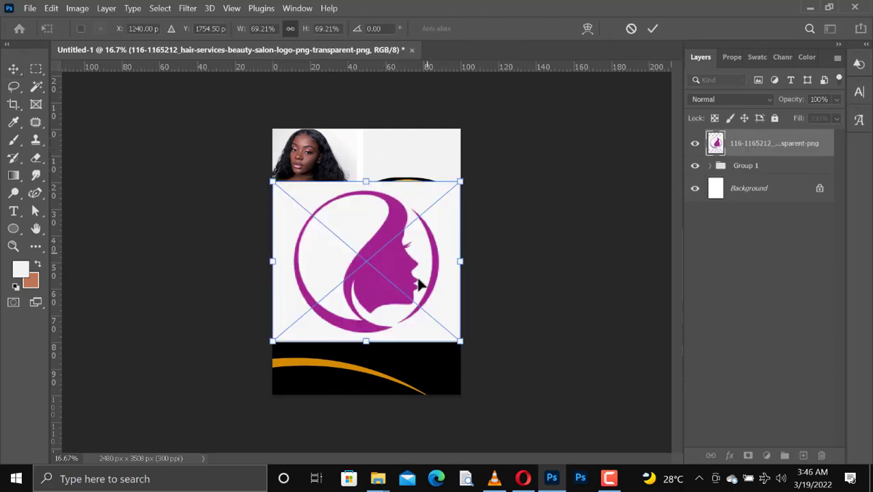
{"action": "left_click_drag", "start_coordinate": [460, 346], "coordinate": [314, 170]}
{"action": "left_click_drag", "start_coordinate": [289, 198], "coordinate": [359, 144]}
{"action": "key", "text": "Return"}
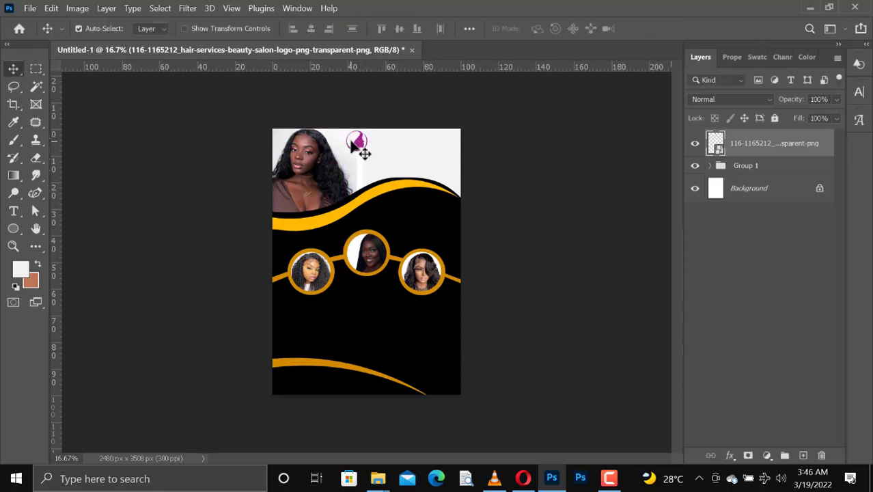
Rasterize the salon logo layer and remove its background.
{"action": "right_click", "coordinate": [751, 145]}
{"action": "left_click", "coordinate": [615, 267]}
{"action": "left_click", "coordinate": [731, 56]}
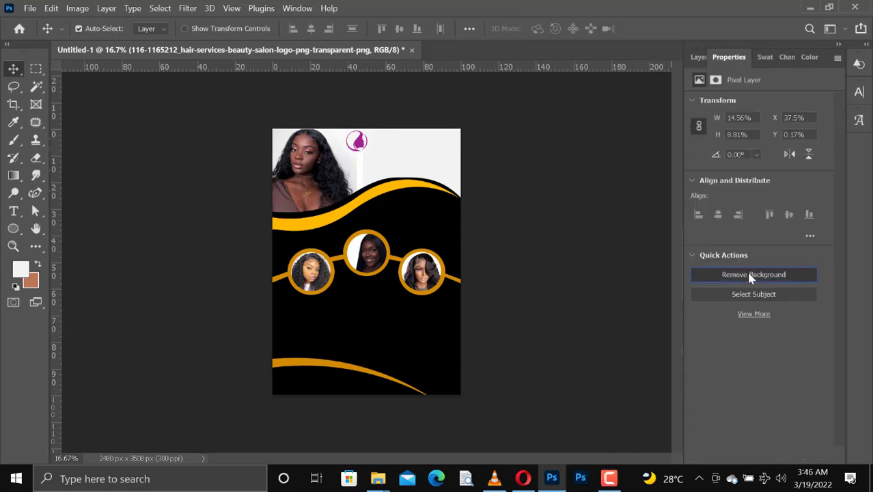
{"action": "left_click", "coordinate": [749, 275]}
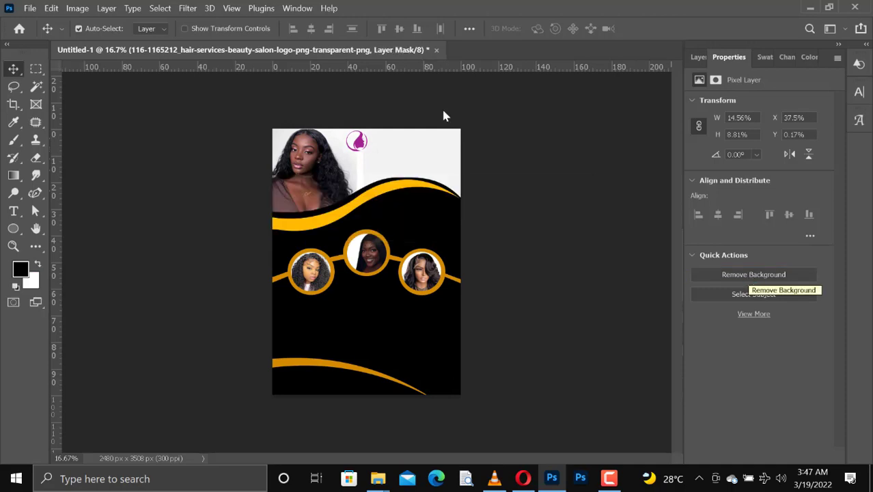
Add a near-black #010101 Color Overlay to the salon logo layer and collapse its effects list.
{"action": "left_click", "coordinate": [698, 57]}
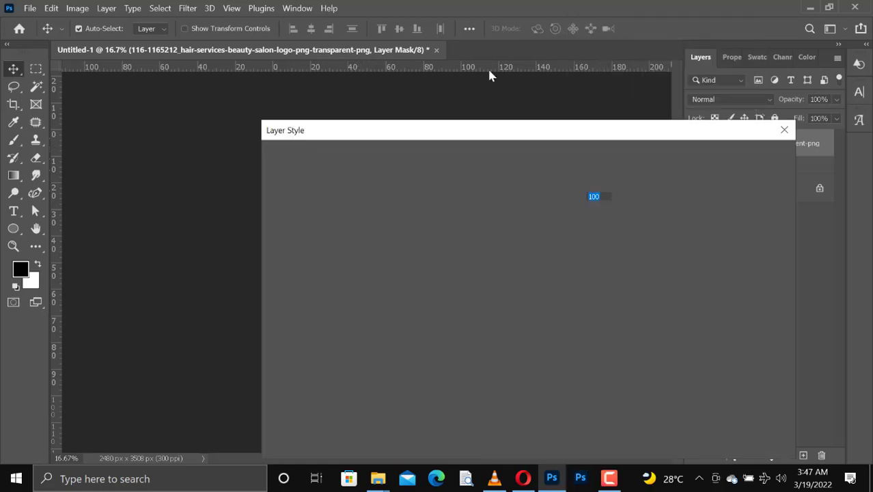
{"action": "left_click", "coordinate": [476, 329]}
{"action": "left_click", "coordinate": [503, 330]}
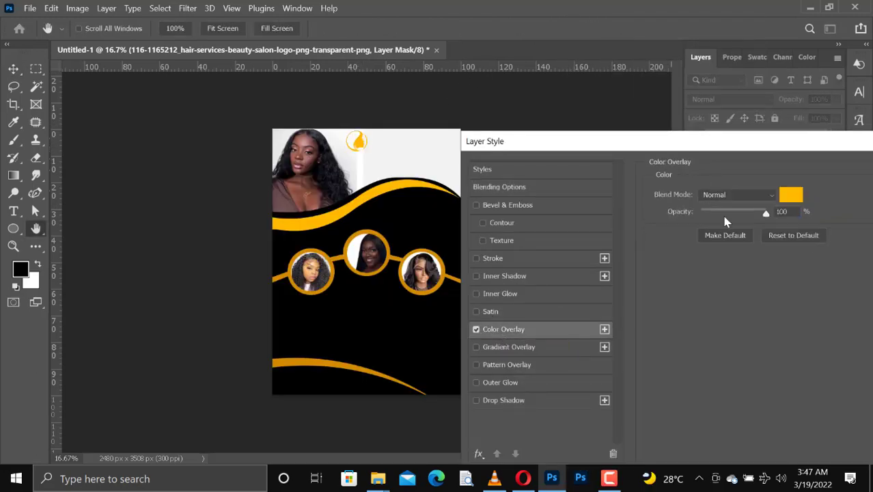
{"action": "left_click", "coordinate": [790, 195]}
{"action": "left_click", "coordinate": [385, 309]}
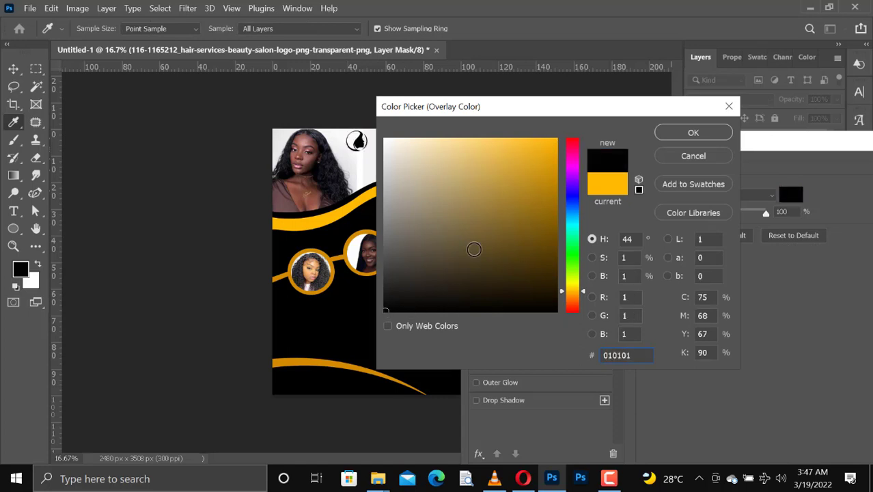
{"action": "left_click", "coordinate": [682, 137]}
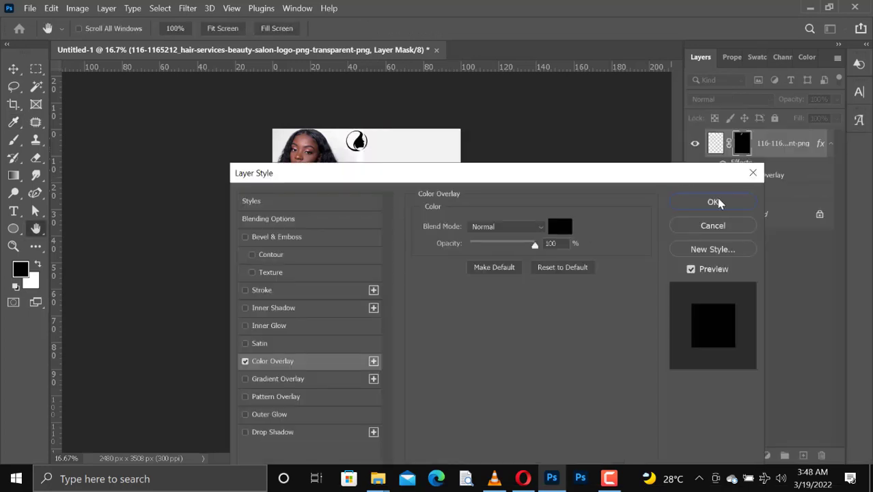
{"action": "left_click", "coordinate": [715, 200]}
{"action": "left_click", "coordinate": [831, 144]}
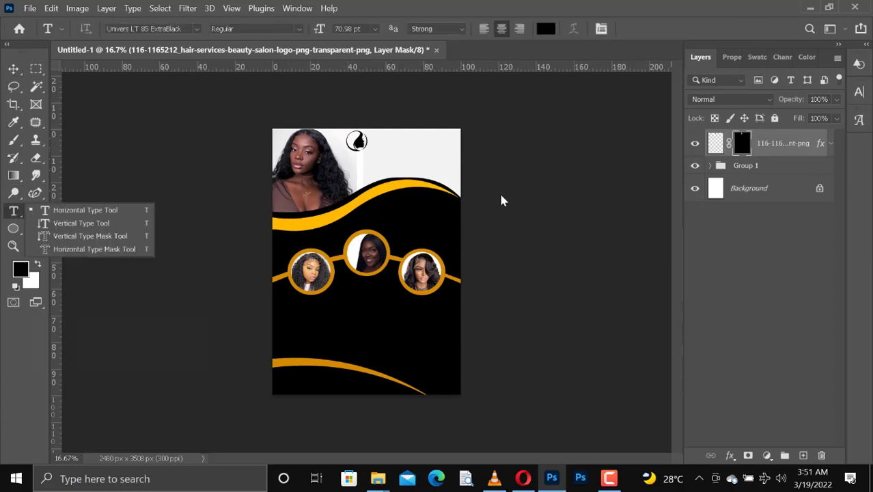
Start a horizontal text layer beside the logo, copy the line "Styled by golden" from the Opera page, and return to Photoshop.
{"action": "key", "text": "v"}
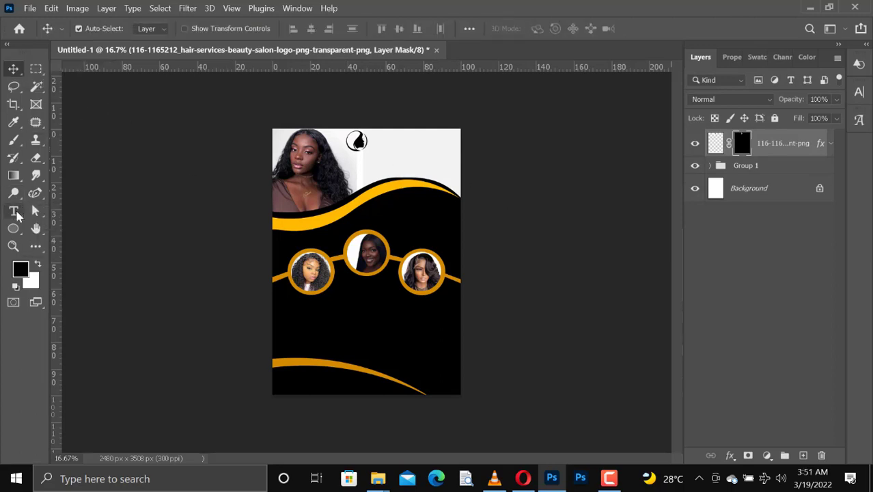
{"action": "left_click", "coordinate": [17, 211]}
{"action": "left_click", "coordinate": [133, 213]}
{"action": "left_click", "coordinate": [382, 141]}
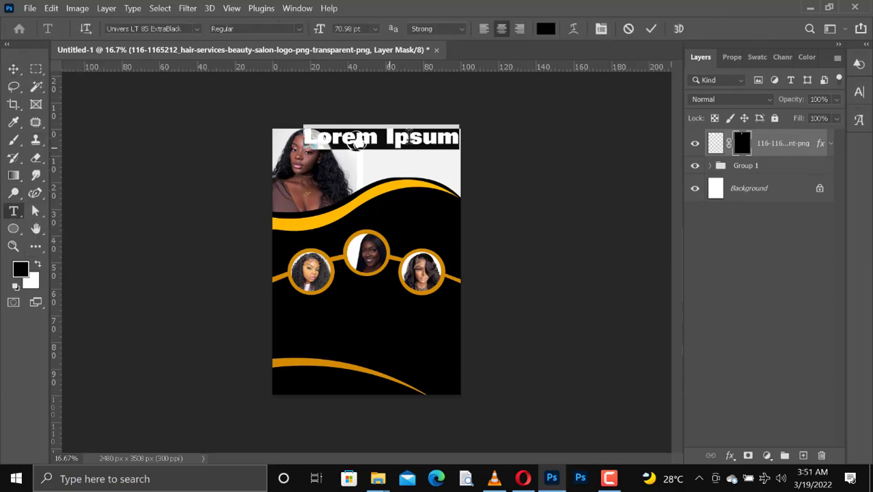
{"action": "key", "text": "alt+Tab"}
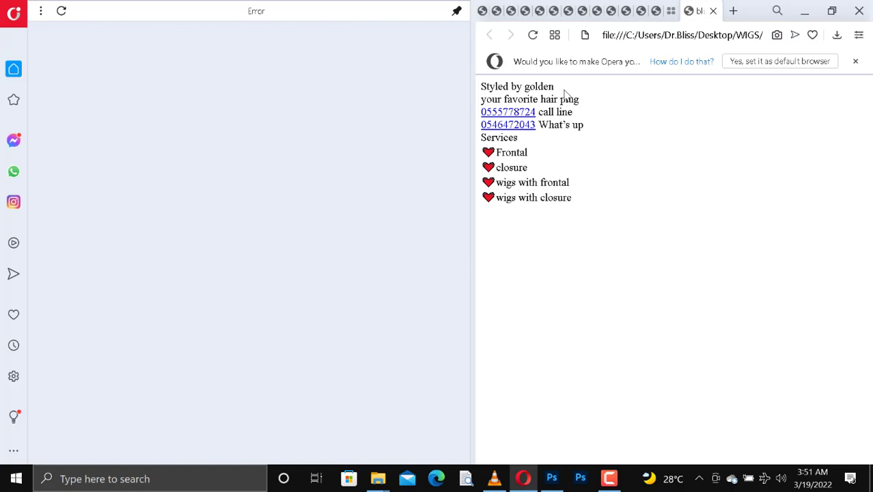
{"action": "left_click_drag", "start_coordinate": [554, 85], "coordinate": [480, 87]}
{"action": "right_click", "coordinate": [506, 87]}
{"action": "left_click", "coordinate": [535, 64]}
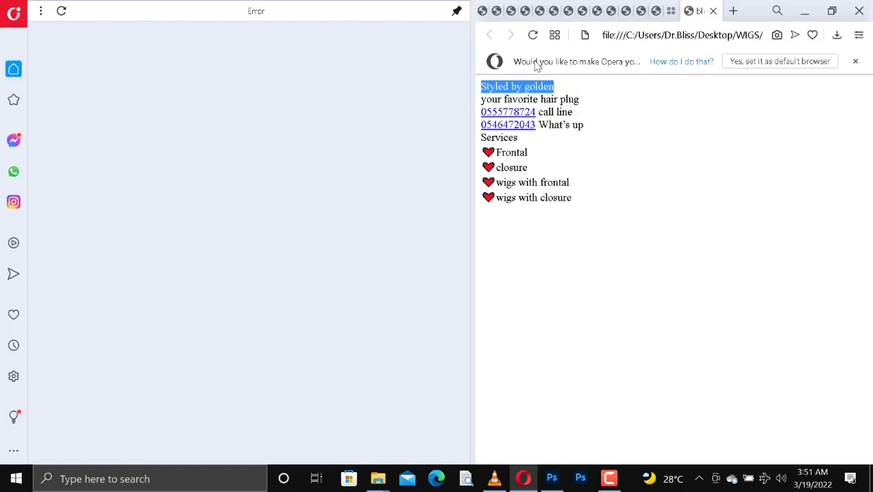
{"action": "right_click", "coordinate": [530, 86]}
{"action": "left_click", "coordinate": [564, 138]}
{"action": "left_click", "coordinate": [804, 10]}
Insert the copied text at 36 pt as two lines, "Styled by" over "Golden", and move it beside the logo.
{"action": "left_click", "coordinate": [375, 28]}
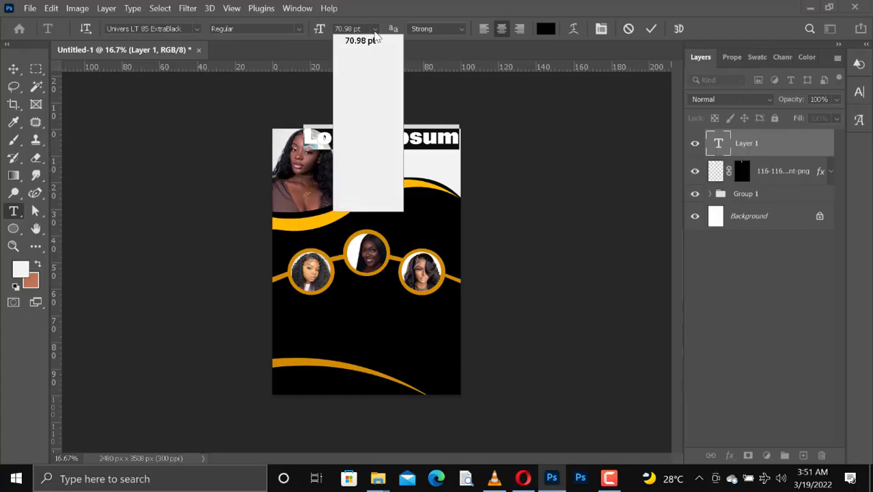
{"action": "left_click", "coordinate": [369, 174]}
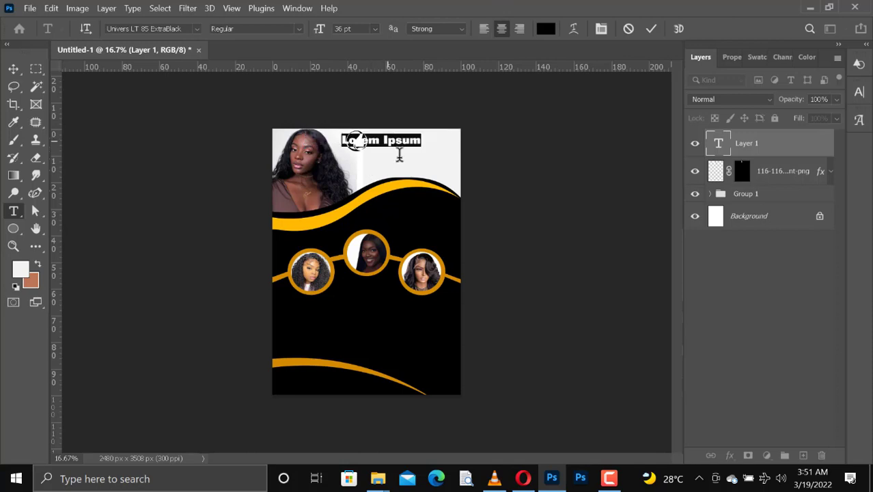
{"action": "key", "text": "ctrl+v"}
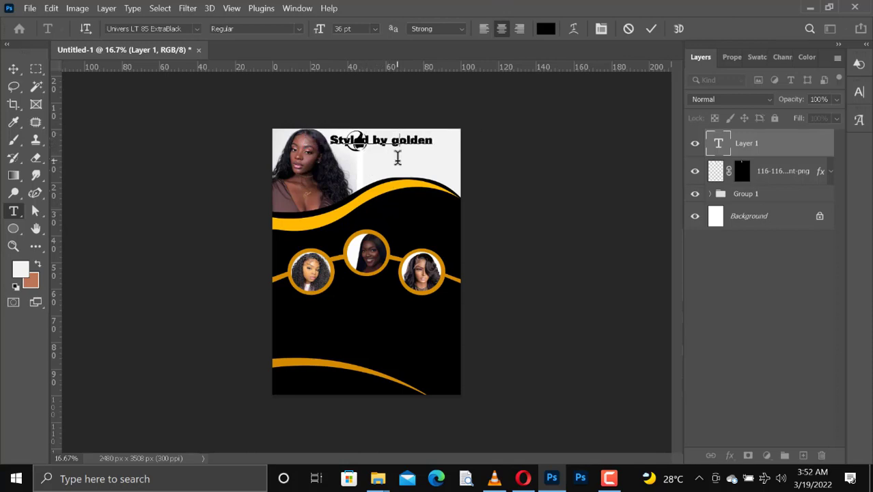
{"action": "key", "text": "BackSpace"}
{"action": "type", "text": "D"}
{"action": "key", "text": "Return"}
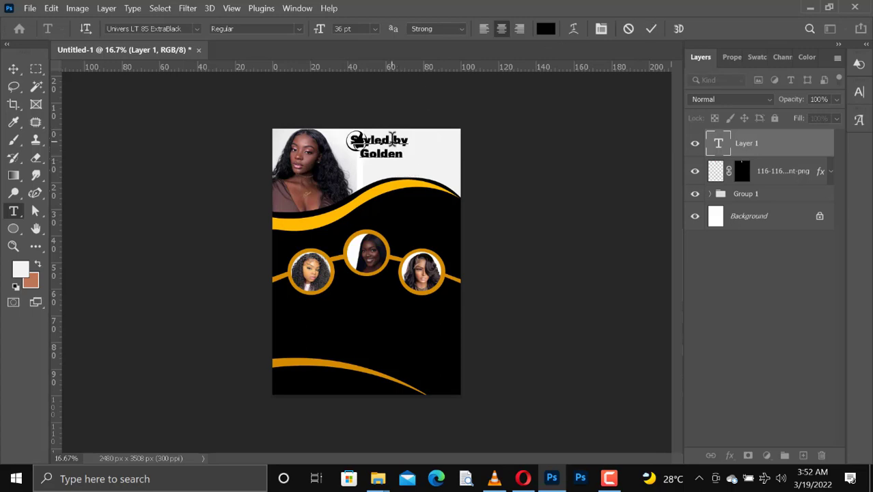
{"action": "left_click", "coordinate": [13, 68]}
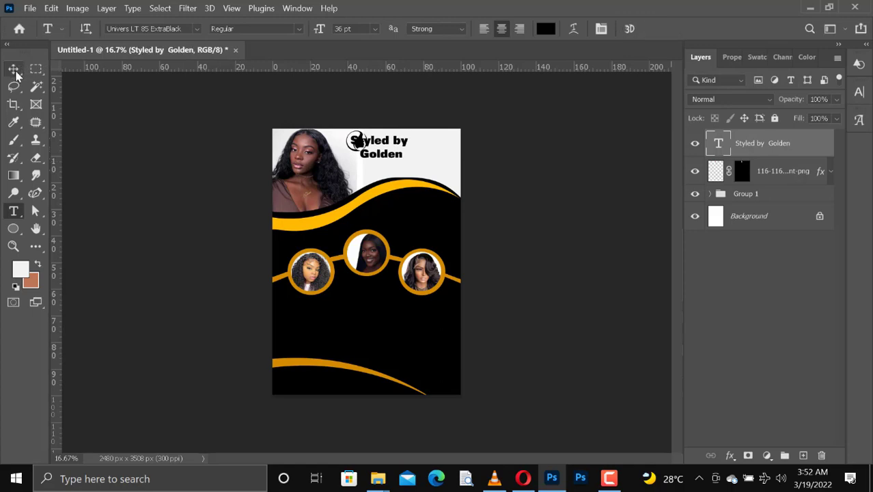
{"action": "left_click_drag", "start_coordinate": [375, 140], "coordinate": [393, 137]}
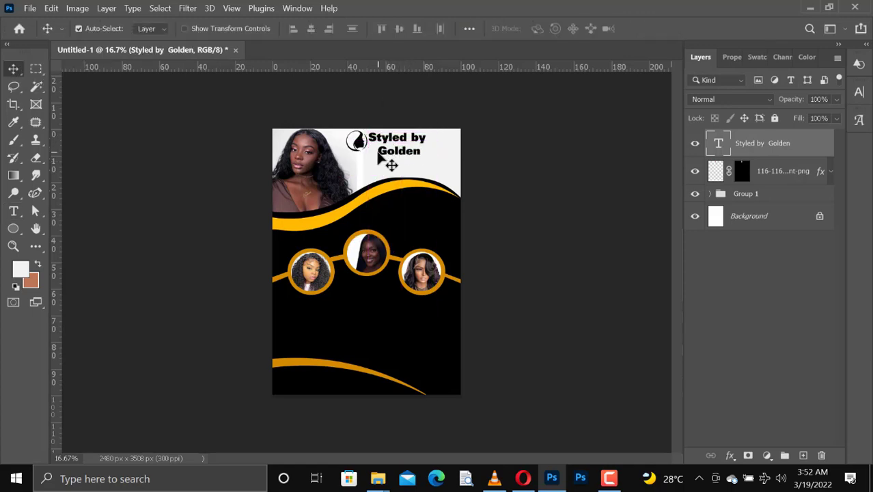
Edit the salon name so it reads "Styled by Golden" on a single line with proper spacing.
{"action": "double_click", "coordinate": [379, 154]}
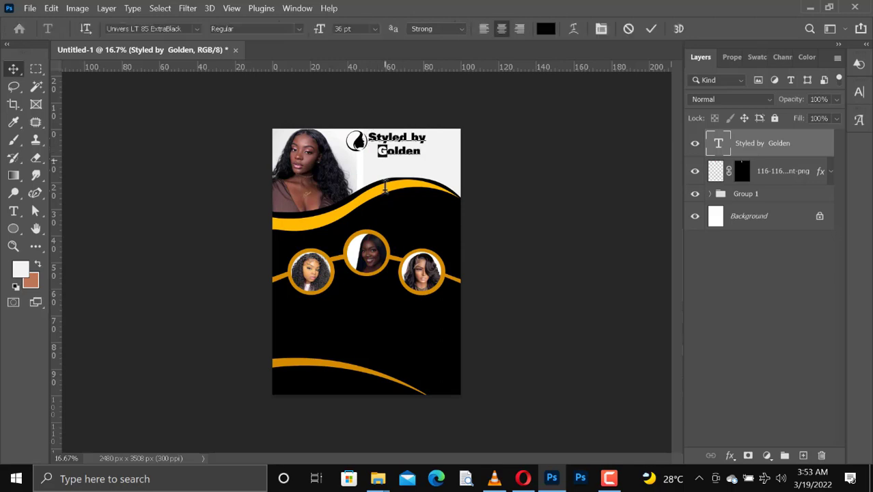
{"action": "key", "text": "ctrl+shift+Right"}
{"action": "key", "text": "Left"}
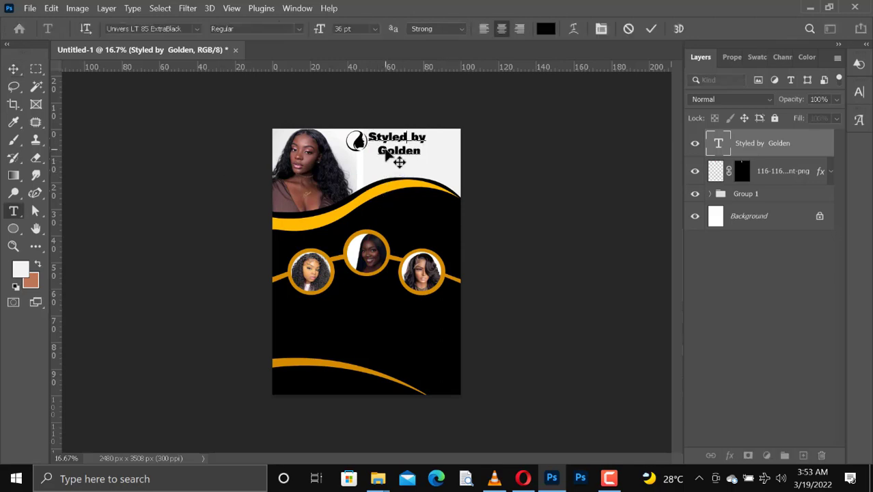
{"action": "left_click", "coordinate": [13, 69]}
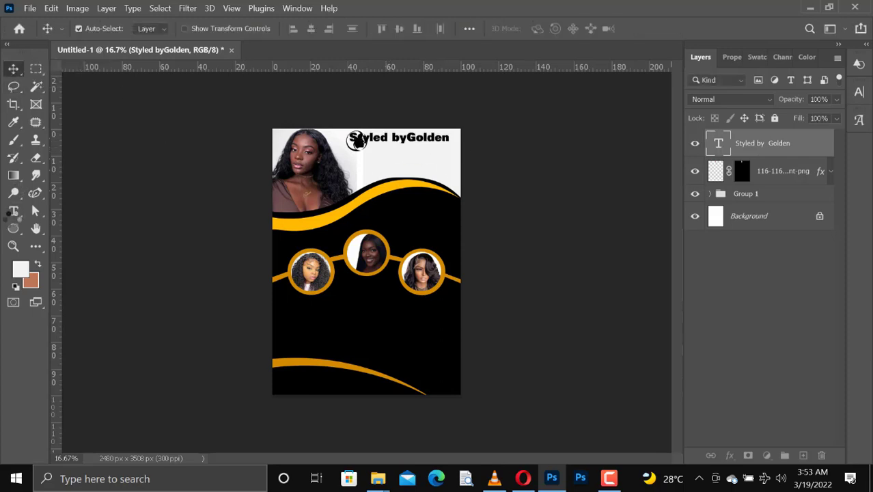
{"action": "left_click", "coordinate": [13, 210]}
{"action": "left_click", "coordinate": [102, 217]}
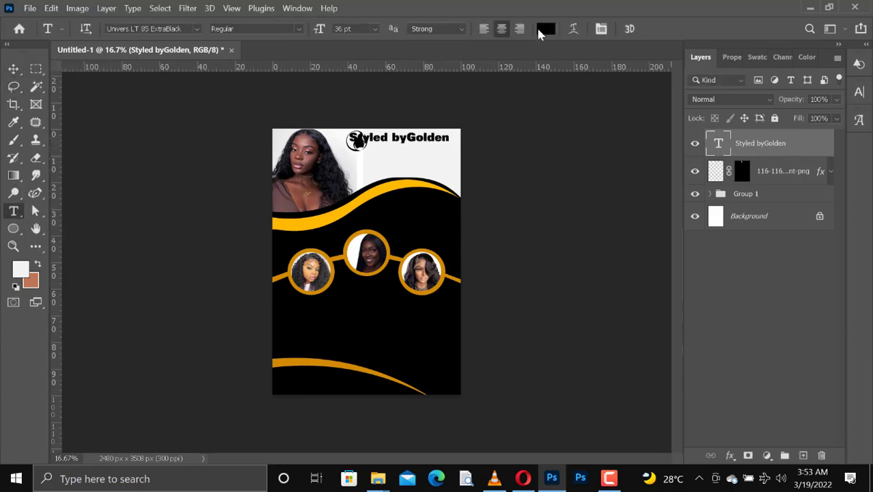
{"action": "left_click", "coordinate": [19, 71]}
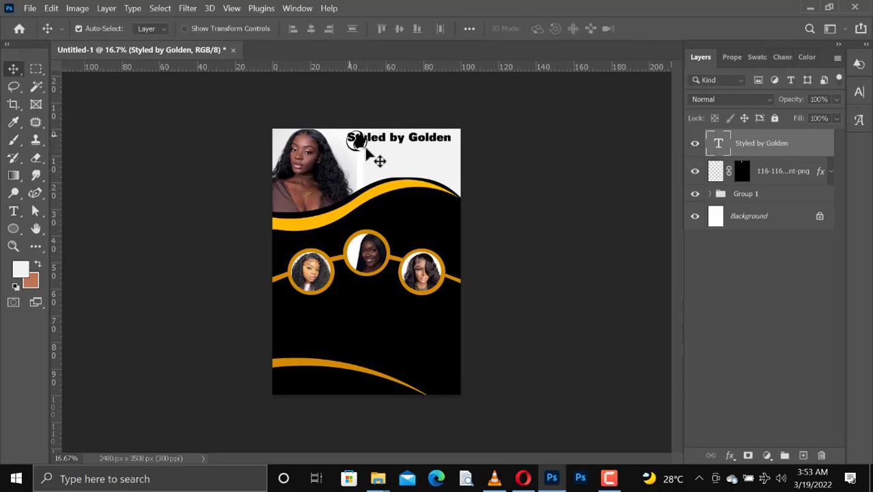
Scale the "Styled by Golden" text to about 82% so it fits between the logo and the page edge.
{"action": "key", "text": "ctrl+t"}
{"action": "left_click_drag", "start_coordinate": [452, 129], "coordinate": [455, 160]}
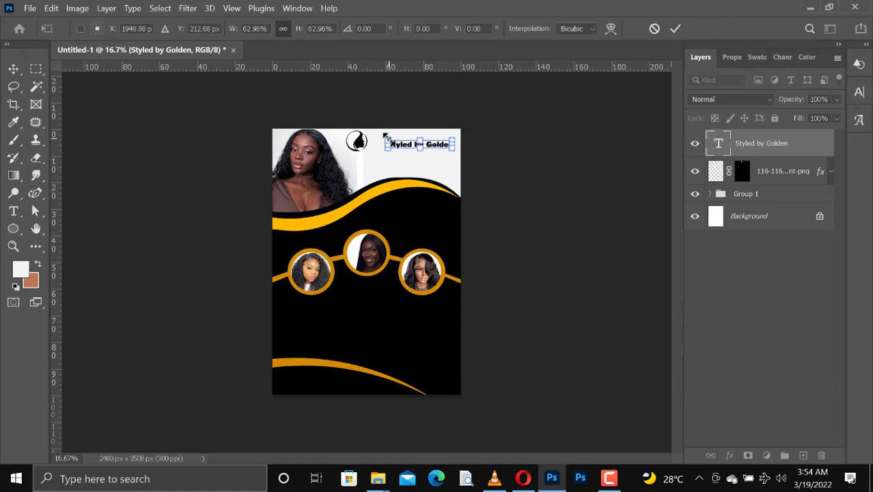
{"action": "left_click_drag", "start_coordinate": [385, 137], "coordinate": [366, 135]}
{"action": "key", "text": "Return"}
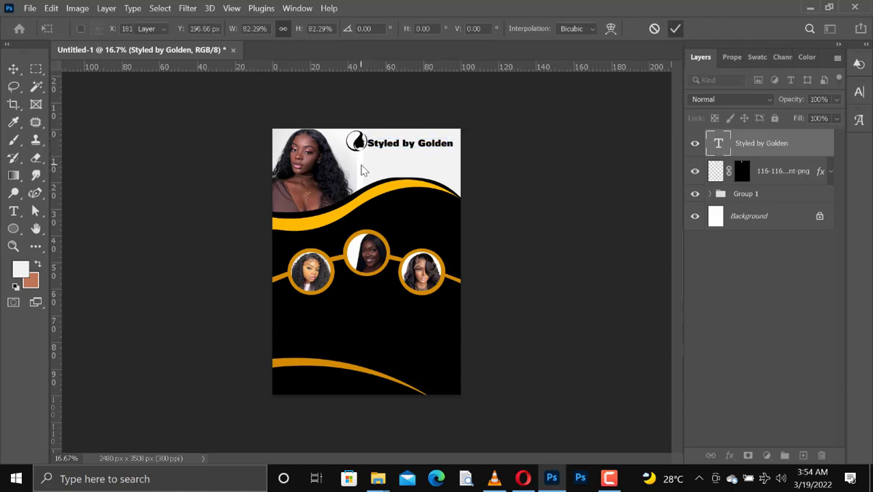
Nudge the "Styled by Golden" text slightly up and sideways to align it with the logo.
{"action": "key", "text": "Up"}
{"action": "key", "text": "Up"}
{"action": "key", "text": "Up"}
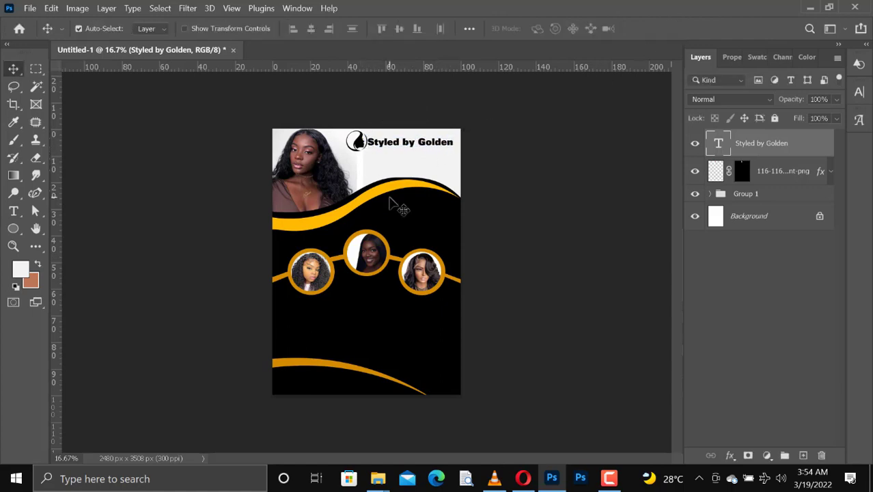
{"action": "key", "text": "Right"}
{"action": "key", "text": "Left"}
{"action": "key", "text": "Left"}
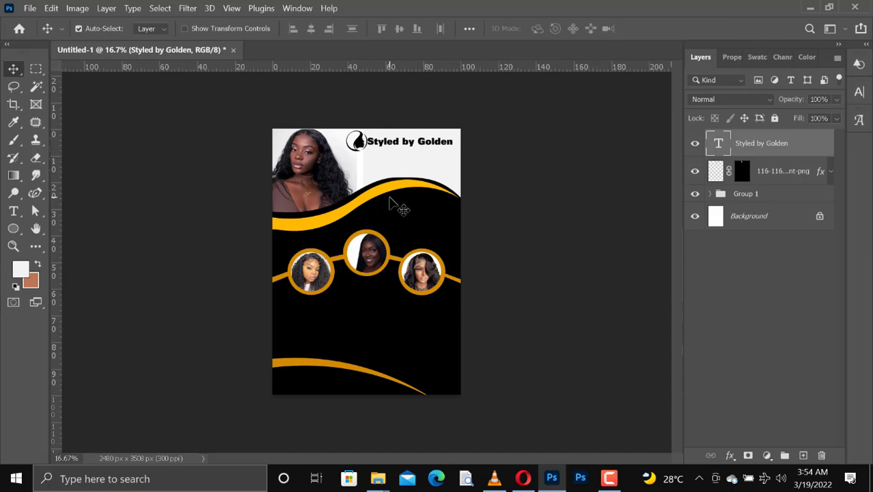
{"action": "key", "text": "Right"}
{"action": "key", "text": "Right"}
{"action": "key", "text": "Right"}
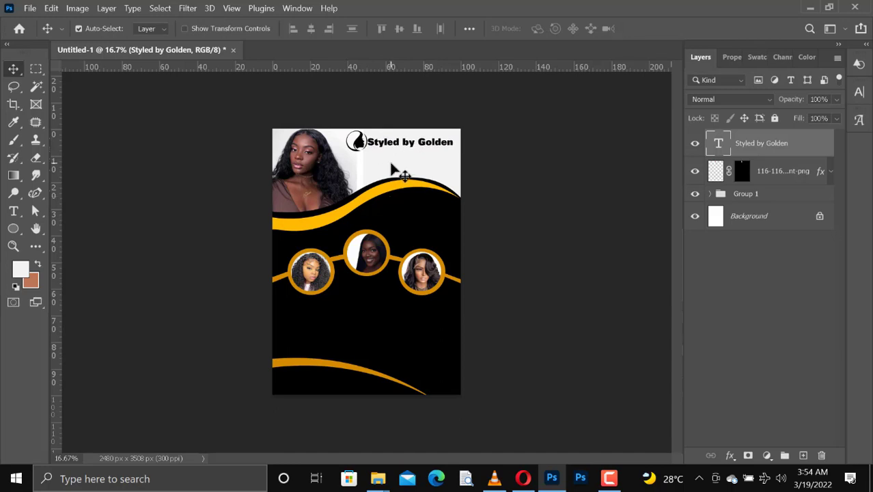
{"action": "key", "text": "Down"}
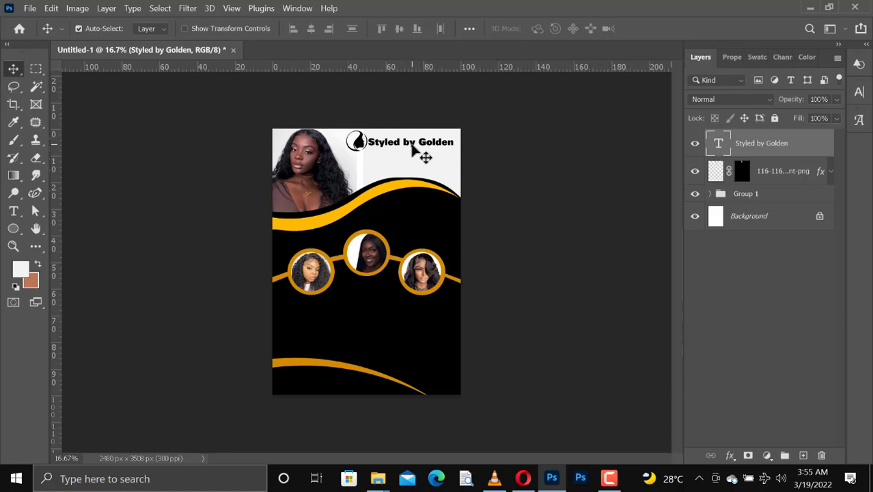
Add a yellow-to-orange Gradient Overlay to the "Styled by Golden" text layer.
{"action": "right_click", "coordinate": [744, 153]}
{"action": "left_click", "coordinate": [613, 22]}
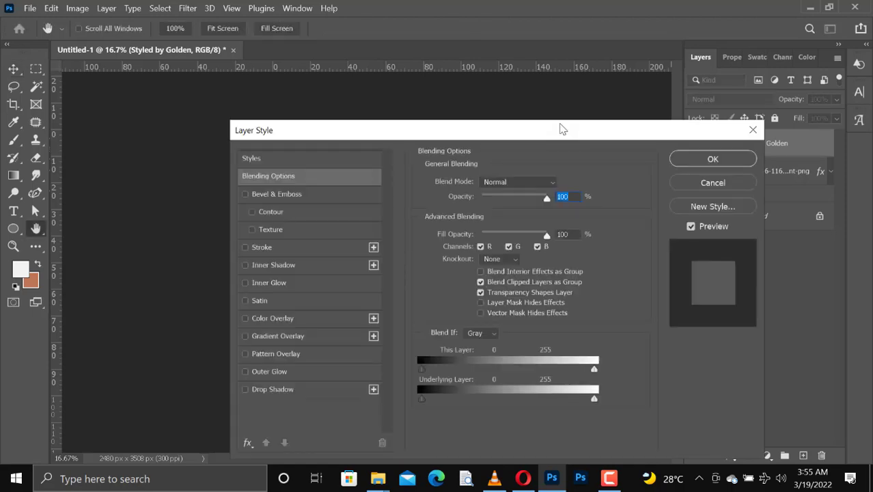
{"action": "mouse_move", "coordinate": [300, 130]}
{"action": "left_mouse_down"}
{"action": "mouse_move", "coordinate": [473, 89]}
{"action": "mouse_move", "coordinate": [568, 97]}
{"action": "left_mouse_up"}
{"action": "left_click", "coordinate": [463, 302]}
{"action": "left_click", "coordinate": [555, 303]}
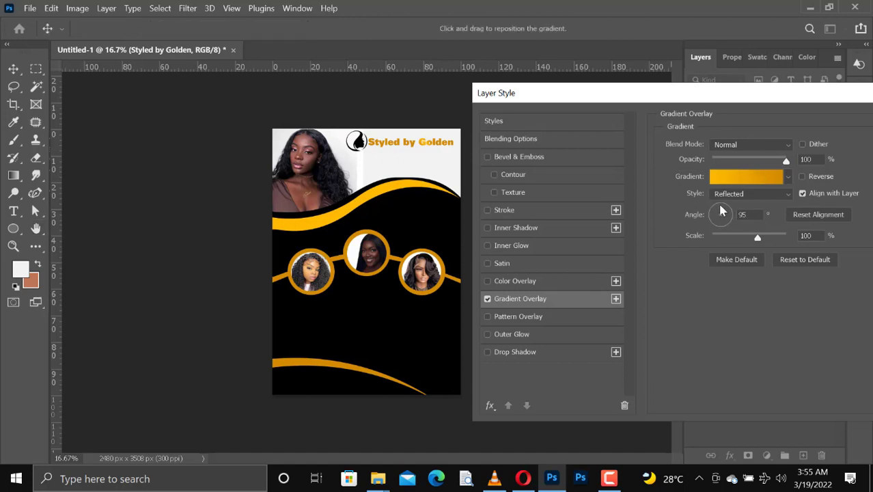
Try a 134° angle, 150% scale and reversed colours on the text's reflected gradient overlay.
{"action": "left_click", "coordinate": [719, 210]}
{"action": "left_click", "coordinate": [716, 211]}
{"action": "left_click", "coordinate": [723, 212]}
{"action": "left_click_drag", "start_coordinate": [756, 238], "coordinate": [794, 245]}
{"action": "left_click", "coordinate": [803, 176]}
{"action": "left_click", "coordinate": [802, 176]}
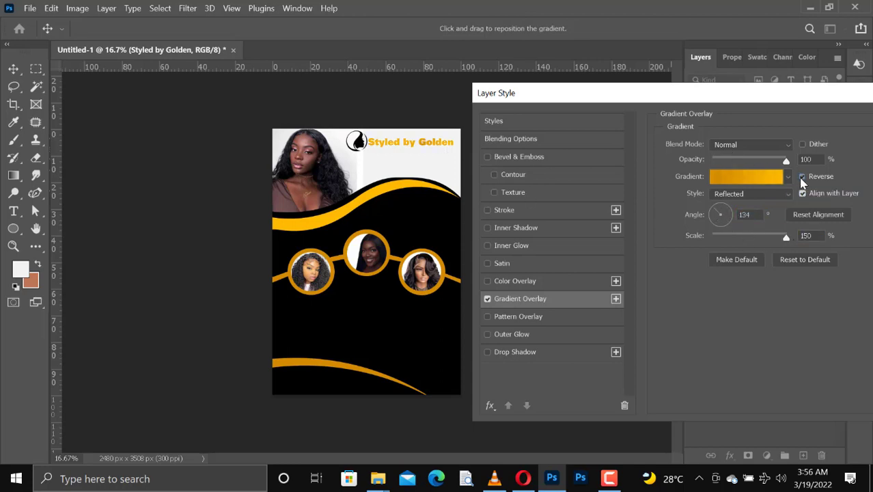
Change the text's gradient overlay to the Linear style with an 87° angle and 100% scale.
{"action": "left_click", "coordinate": [744, 194]}
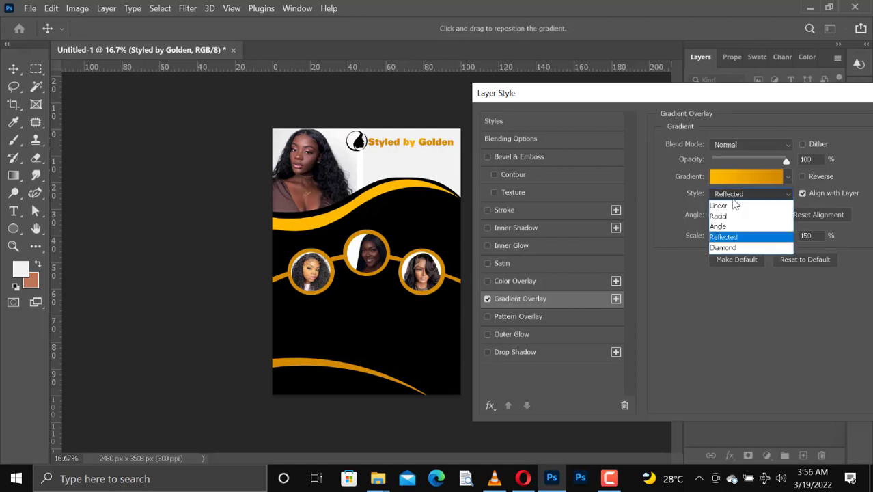
{"action": "left_click", "coordinate": [730, 196]}
{"action": "left_click", "coordinate": [712, 221]}
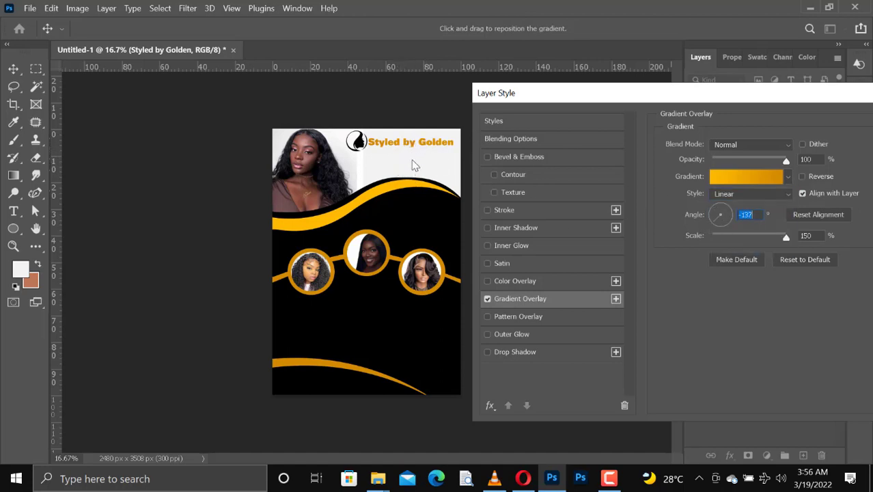
{"action": "left_click", "coordinate": [743, 237]}
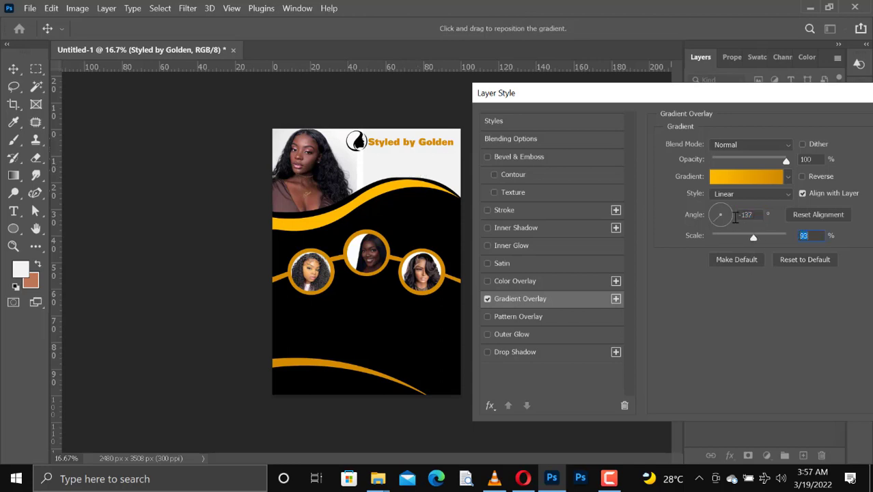
{"action": "type", "text": "100"}
Add a Multiply Drop Shadow to the "Styled by Golden" text with 57% opacity, 80° angle, 18 px distance and 6 px size.
{"action": "left_click", "coordinate": [486, 351]}
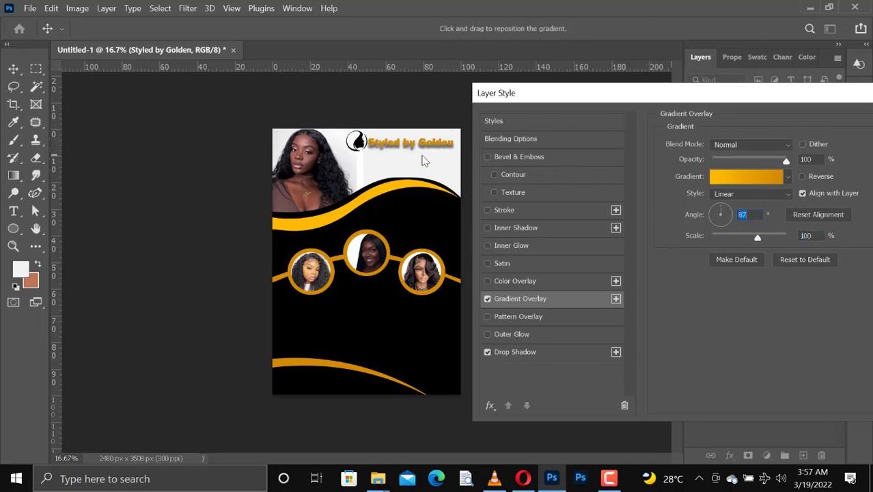
{"action": "left_click", "coordinate": [516, 352]}
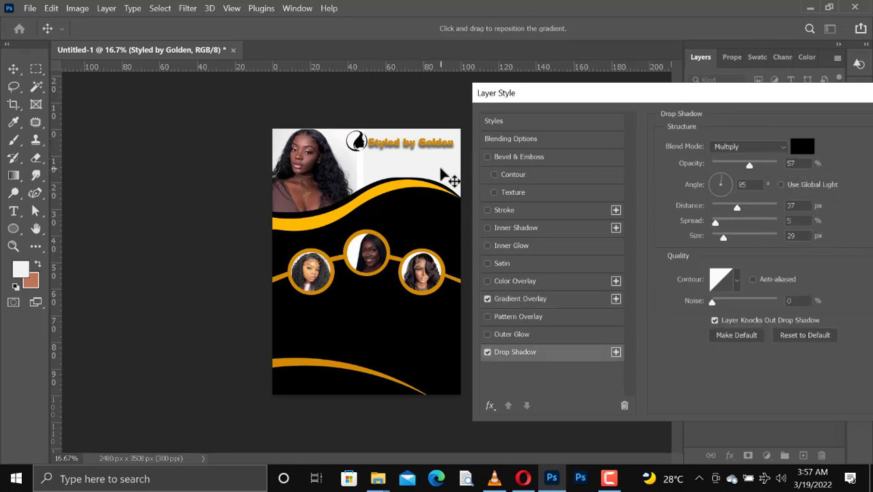
{"action": "left_click_drag", "start_coordinate": [439, 164], "coordinate": [439, 162]}
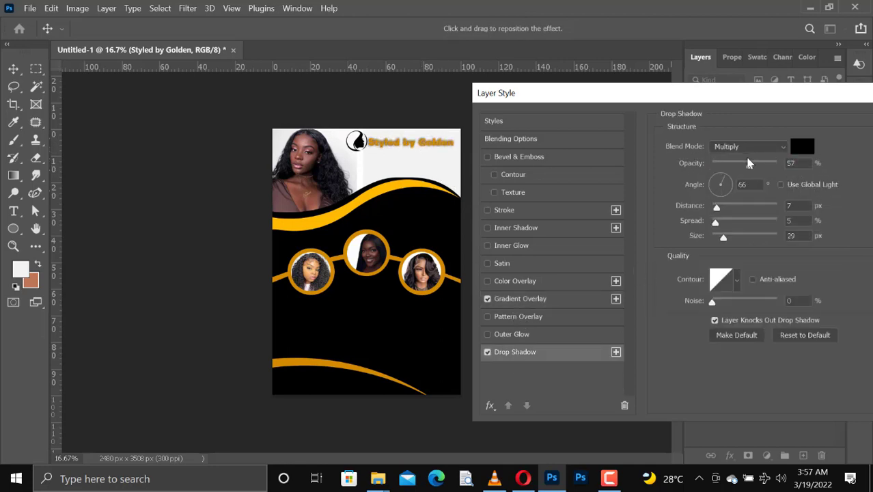
{"action": "mouse_move", "coordinate": [717, 237]}
{"action": "left_mouse_down"}
{"action": "mouse_move", "coordinate": [725, 236]}
{"action": "mouse_move", "coordinate": [716, 236]}
{"action": "left_mouse_up"}
{"action": "left_click_drag", "start_coordinate": [407, 158], "coordinate": [407, 161]}
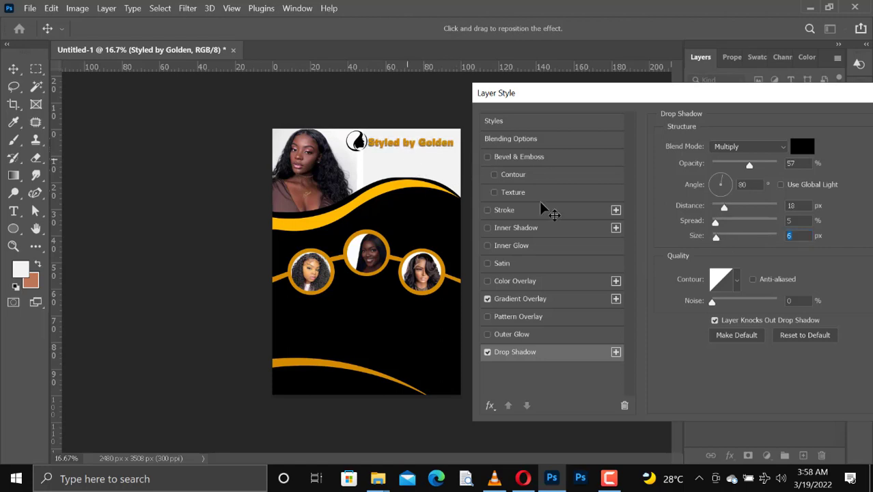
Add a white 4 px outside Stroke at 97% opacity to the "Styled by Golden" text and apply the layer style.
{"action": "left_click", "coordinate": [487, 210]}
{"action": "left_click", "coordinate": [497, 213]}
{"action": "left_click_drag", "start_coordinate": [721, 149], "coordinate": [714, 151]}
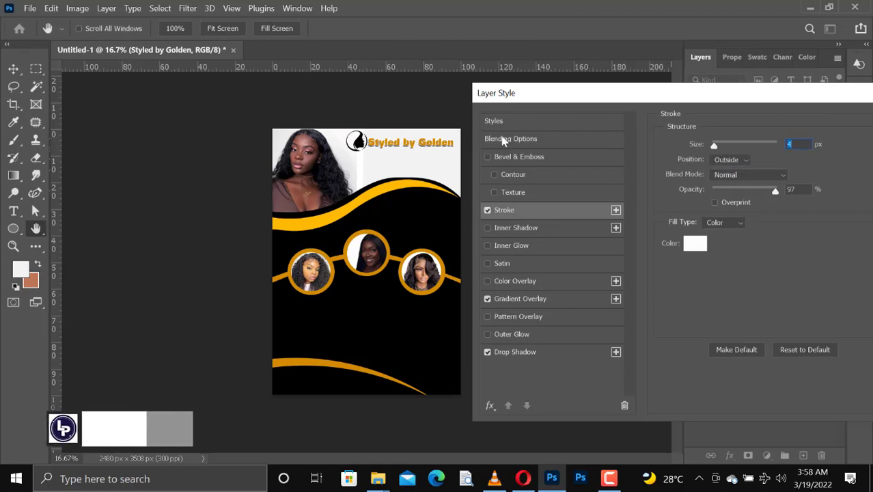
{"action": "left_click_drag", "start_coordinate": [701, 92], "coordinate": [679, 78]}
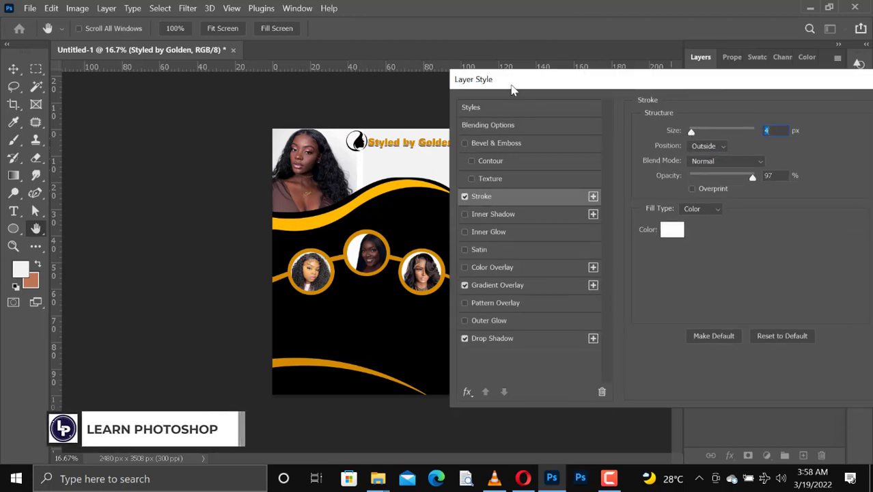
{"action": "left_click_drag", "start_coordinate": [512, 86], "coordinate": [524, 88]}
{"action": "left_click_drag", "start_coordinate": [607, 90], "coordinate": [463, 97]}
{"action": "left_click", "coordinate": [795, 118]}
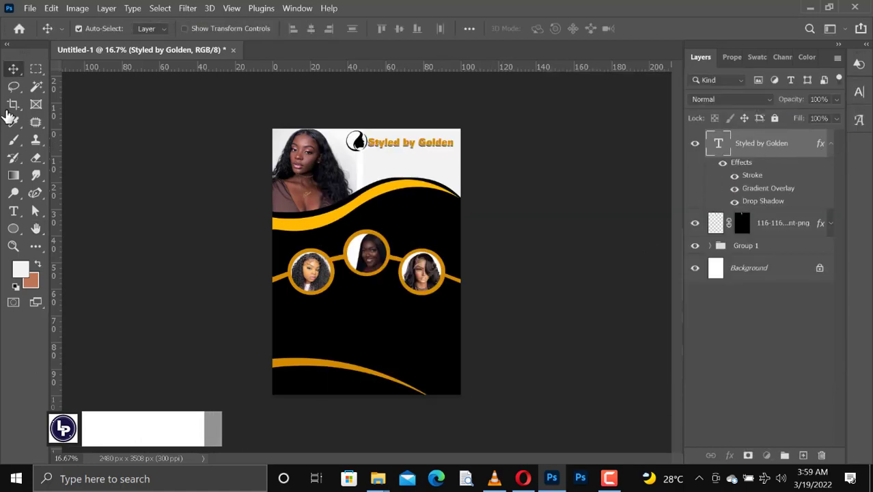
Duplicate the title just below the original and copy the "your favorite hair plug" line from the notes page in Opera.
{"action": "key", "text": "ctrl+j"}
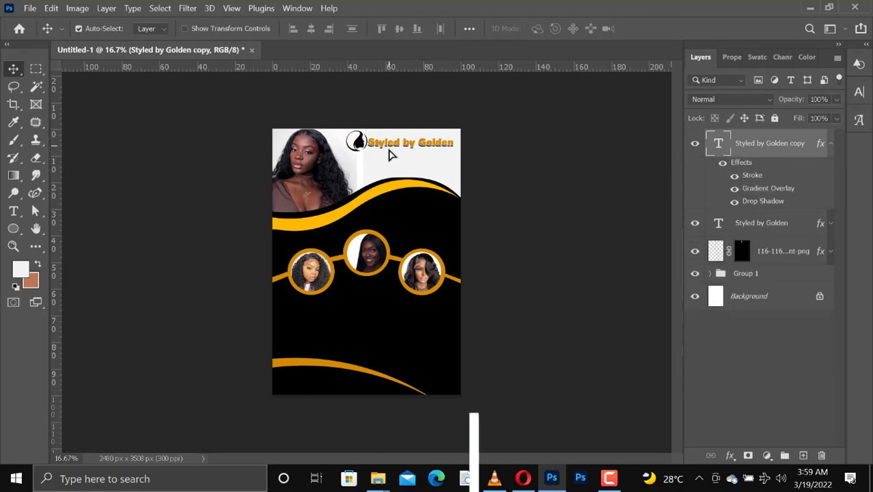
{"action": "left_click_drag", "start_coordinate": [390, 145], "coordinate": [388, 158]}
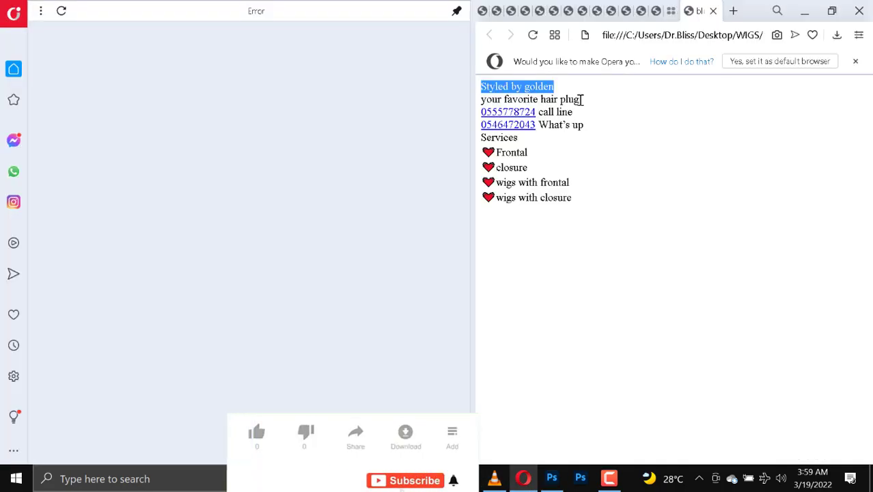
{"action": "left_click_drag", "start_coordinate": [580, 99], "coordinate": [482, 99]}
{"action": "right_click", "coordinate": [517, 100]}
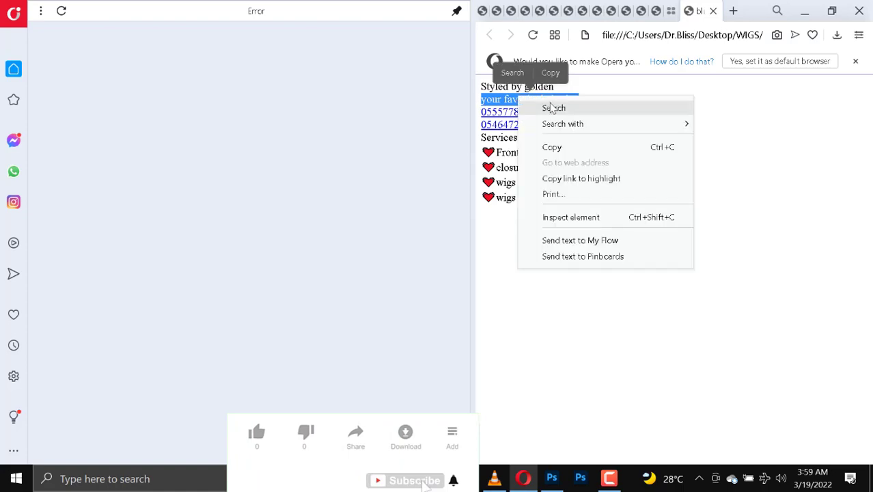
{"action": "left_click", "coordinate": [561, 157]}
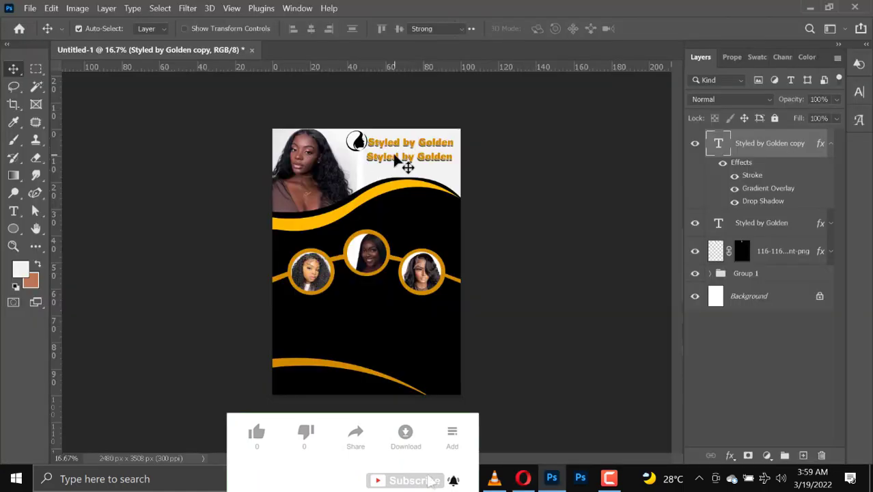
Replace the duplicated title's text in Photoshop with "Your favorite hair plug".
{"action": "double_click", "coordinate": [394, 155]}
{"action": "left_click", "coordinate": [396, 160]}
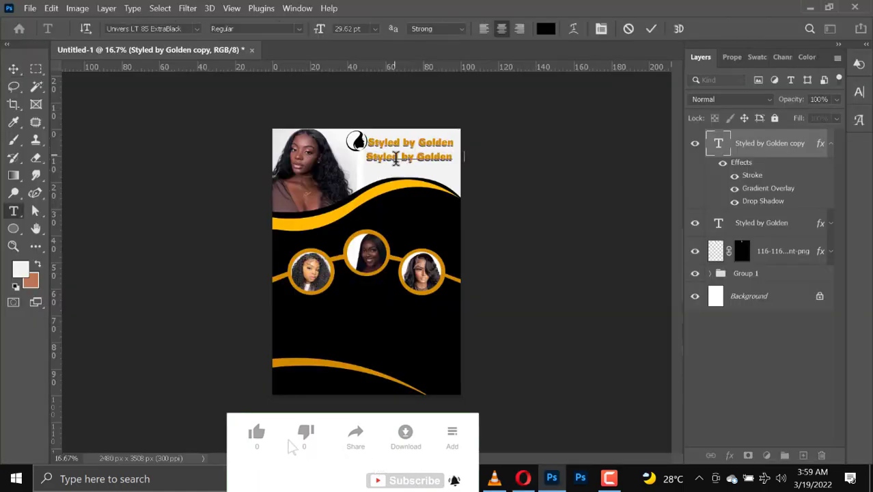
{"action": "key", "text": "ctrl+a"}
{"action": "key", "text": "ctrl+v"}
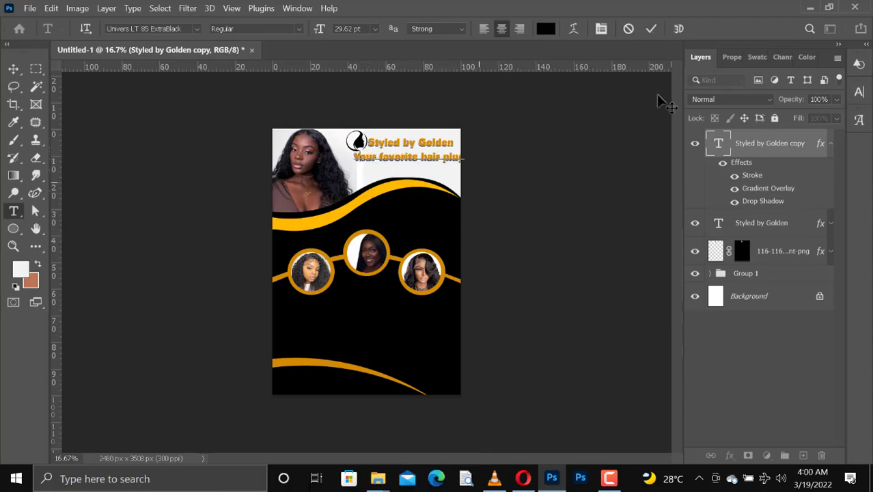
{"action": "key", "text": "ctrl+Return"}
{"action": "key", "text": "v"}
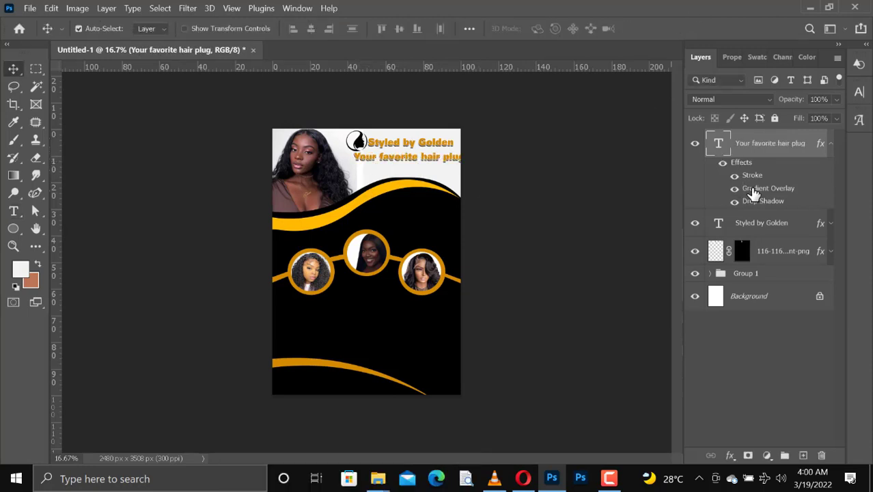
Turn off the Gradient Overlay on the "Your favorite hair plug" text layer.
{"action": "double_click", "coordinate": [753, 194]}
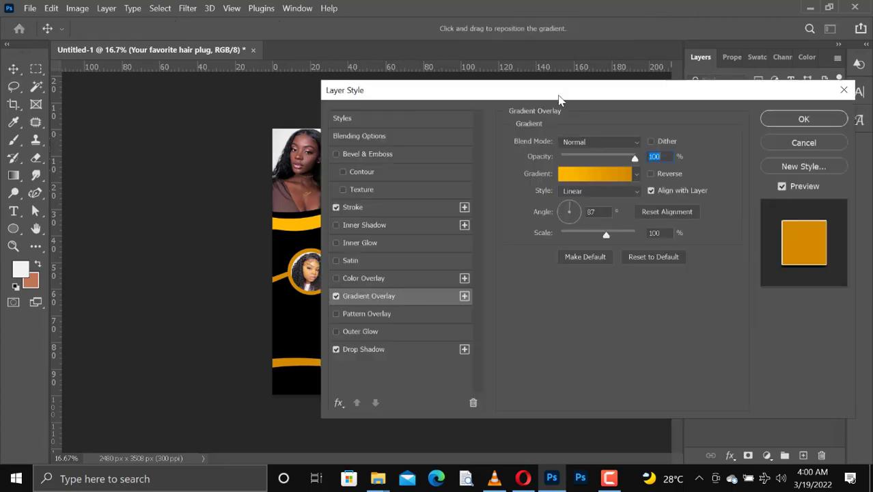
{"action": "left_click_drag", "start_coordinate": [558, 97], "coordinate": [654, 89]}
{"action": "left_click", "coordinate": [445, 288]}
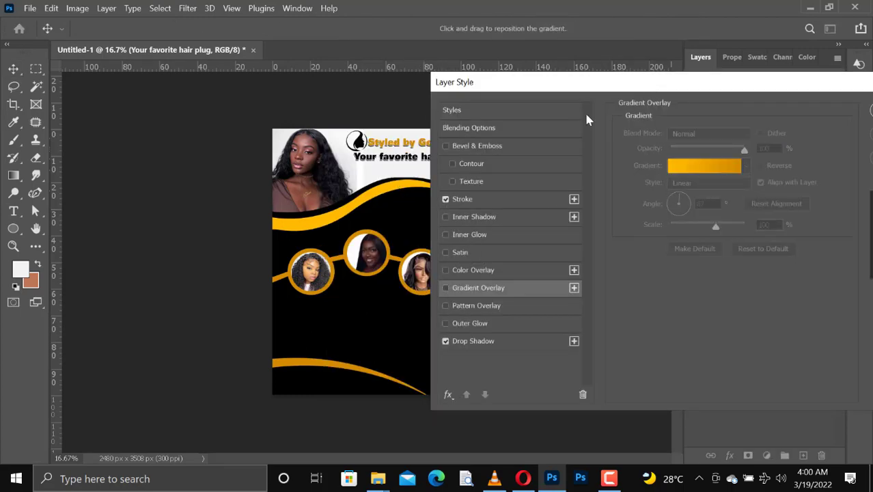
{"action": "left_click_drag", "start_coordinate": [592, 88], "coordinate": [391, 151]}
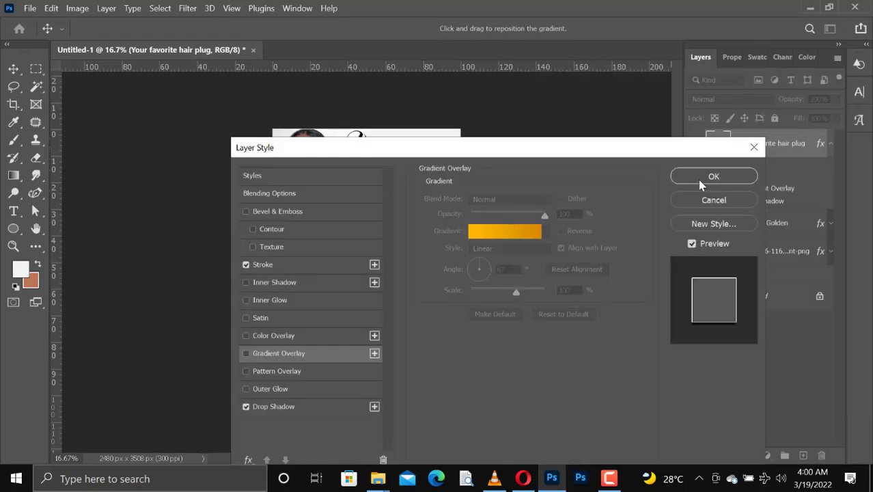
{"action": "left_click", "coordinate": [711, 178]}
Scale down the "Your favorite hair plug" tagline to fit within the page beneath the title.
{"action": "key", "text": "ctrl+t"}
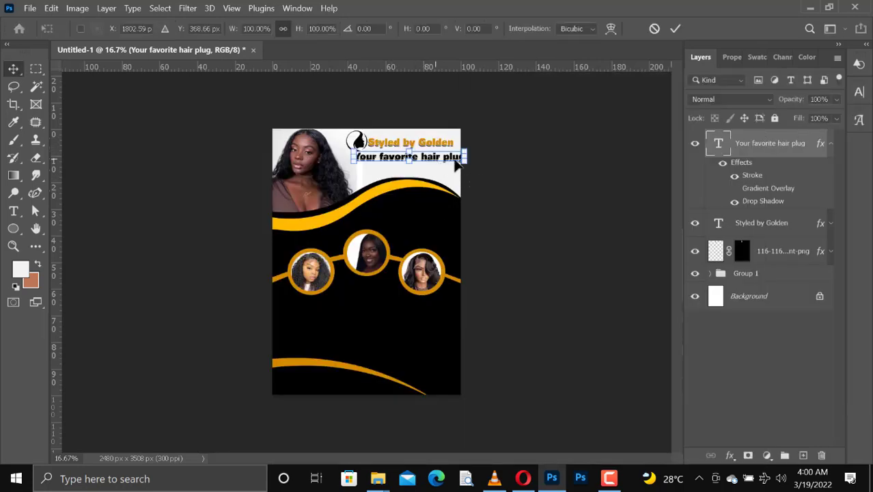
{"action": "left_click_drag", "start_coordinate": [466, 164], "coordinate": [408, 157]}
{"action": "key", "text": "Return"}
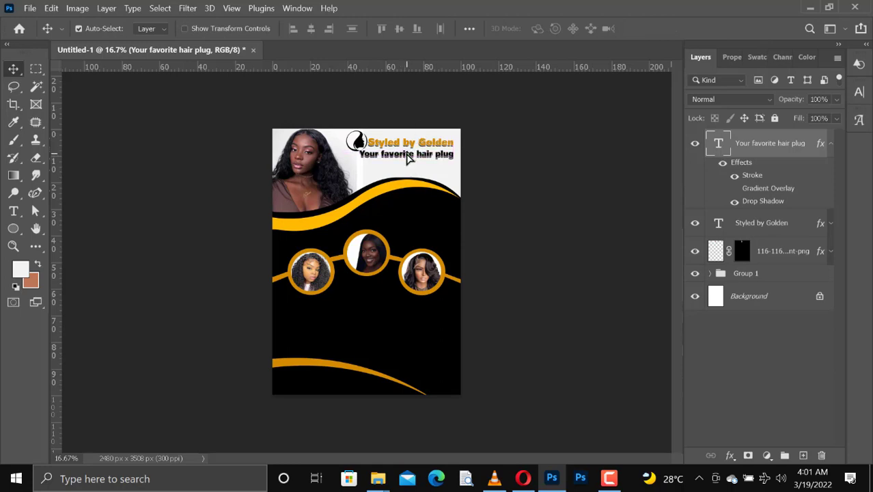
Nudge the tagline up and right beneath the title, and shift the logo left, clear of the text.
{"action": "key", "text": "Up"}
{"action": "key", "text": "Up"}
{"action": "key", "text": "Up"}
{"action": "key", "text": "Right"}
{"action": "key", "text": "Right"}
{"action": "key", "text": "Right"}
{"action": "key", "text": "Right"}
{"action": "key", "text": "Right"}
{"action": "key", "text": "Right"}
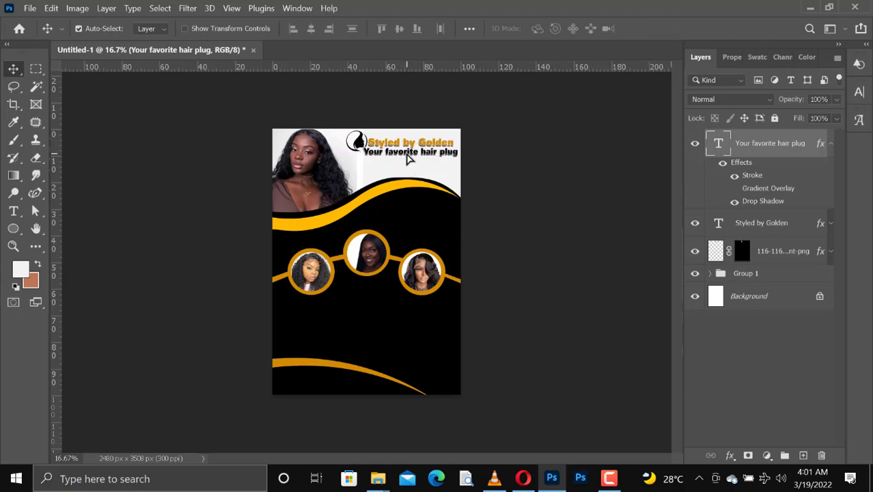
{"action": "left_click", "coordinate": [362, 150]}
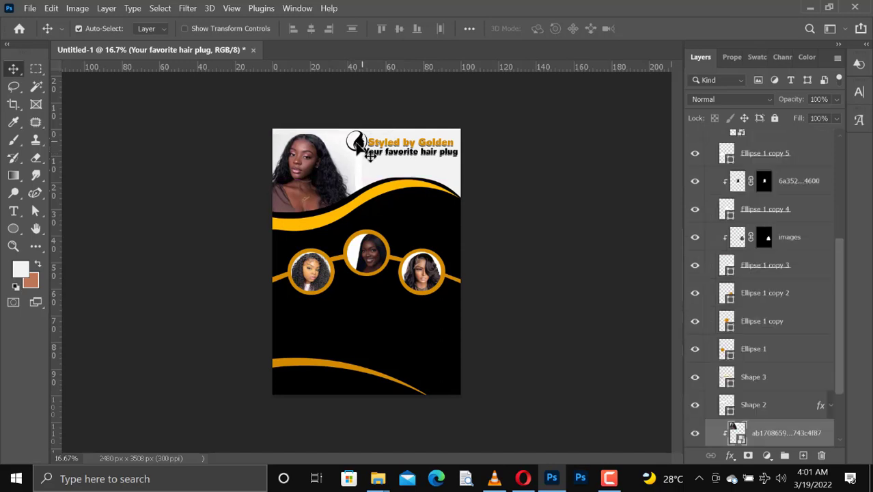
{"action": "left_click_drag", "start_coordinate": [352, 145], "coordinate": [397, 142]}
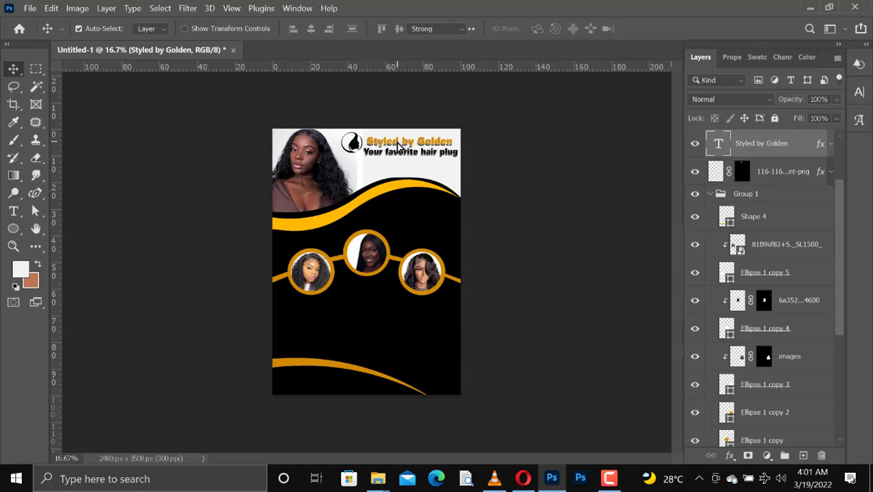
Retype the title in capitals as "STYLED BY GOLDEN".
{"action": "double_click", "coordinate": [398, 145]}
{"action": "left_click", "coordinate": [398, 145]}
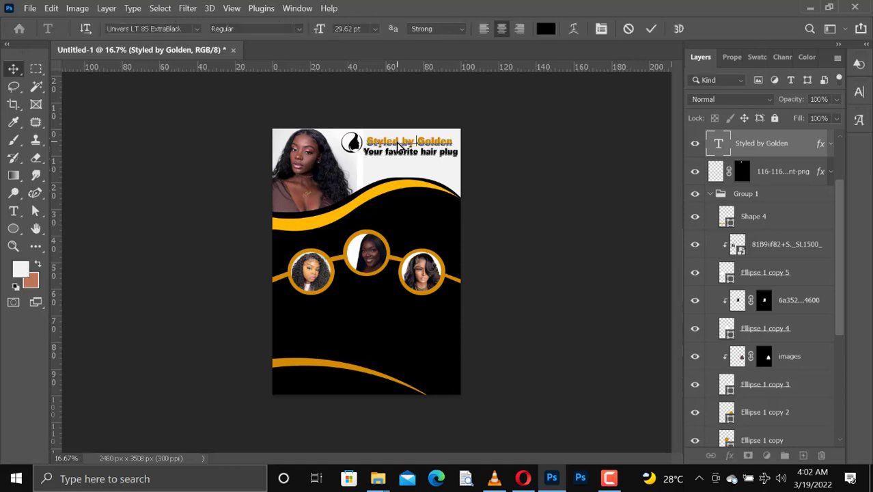
{"action": "type", "text": "STYLED"}
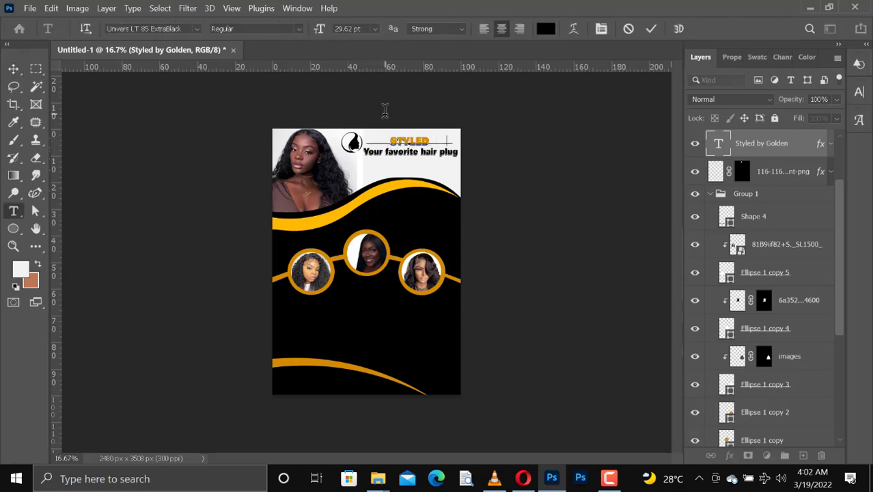
{"action": "type", "text": " BY GOLDEN"}
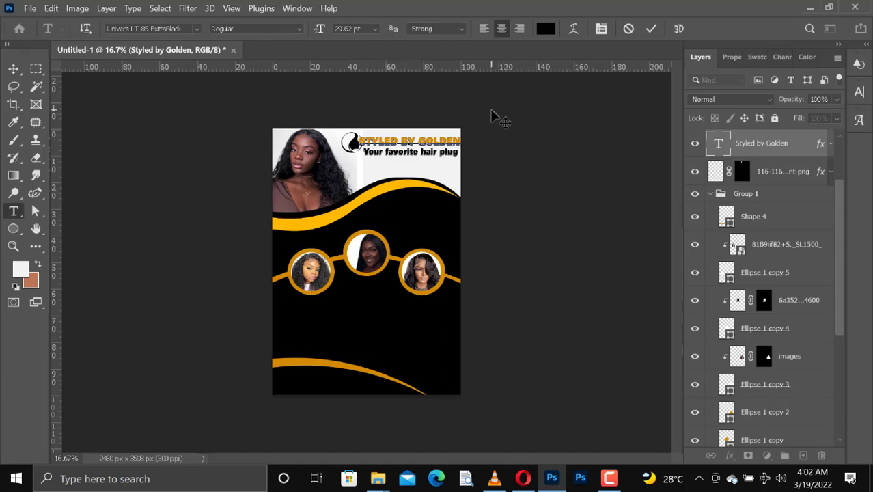
{"action": "left_click", "coordinate": [651, 30]}
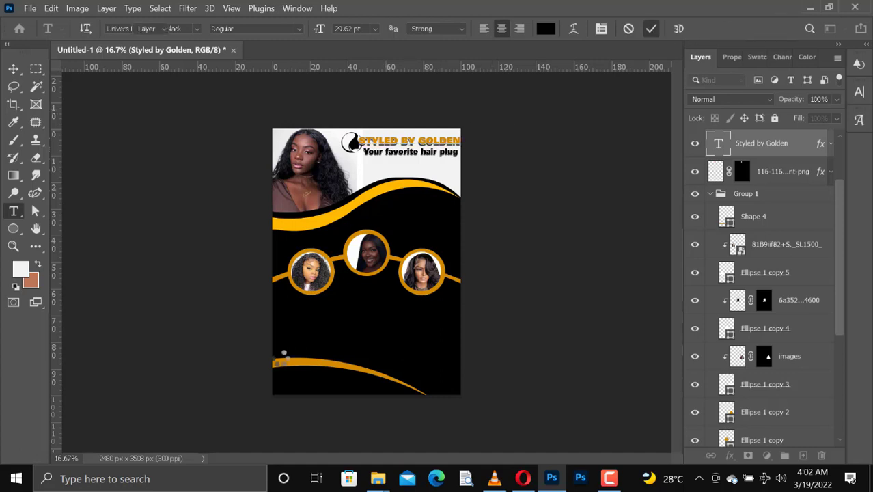
{"action": "key", "text": "v"}
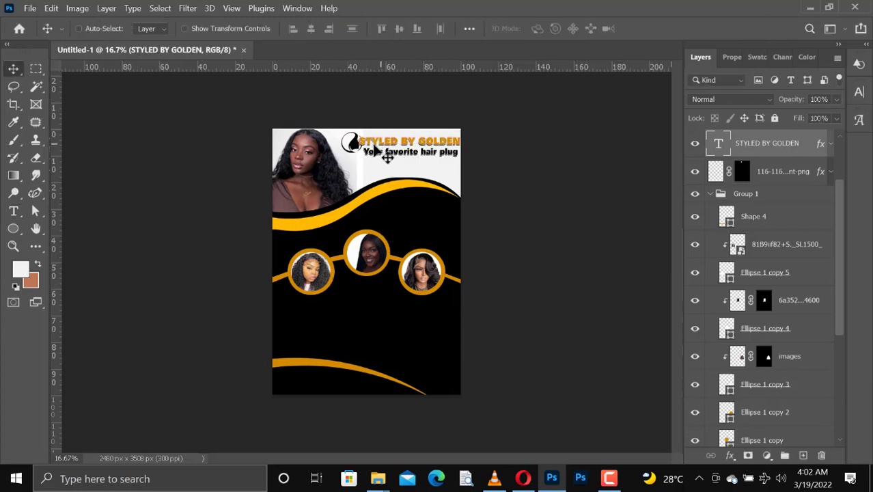
Scale the "STYLED BY GOLDEN" title to about 93.5% and nudge it left to line up with the tagline.
{"action": "key", "text": "ctrl+t"}
{"action": "left_click_drag", "start_coordinate": [357, 149], "coordinate": [368, 146]}
{"action": "key", "text": "Return"}
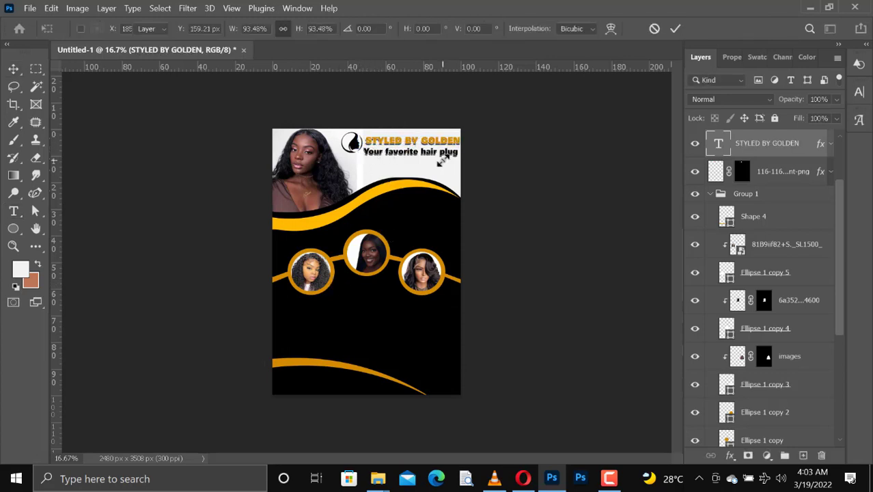
{"action": "key", "text": "Left"}
{"action": "key", "text": "Left"}
{"action": "key", "text": "Left"}
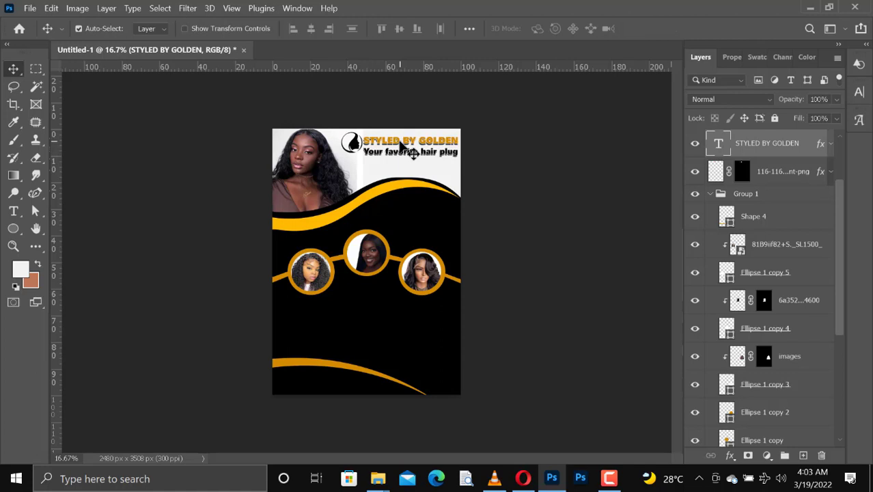
Move the tagline up closer to the title and lower the logo slightly to sit level with both lines.
{"action": "left_click", "coordinate": [404, 154]}
{"action": "left_click_drag", "start_coordinate": [405, 156], "coordinate": [405, 154]}
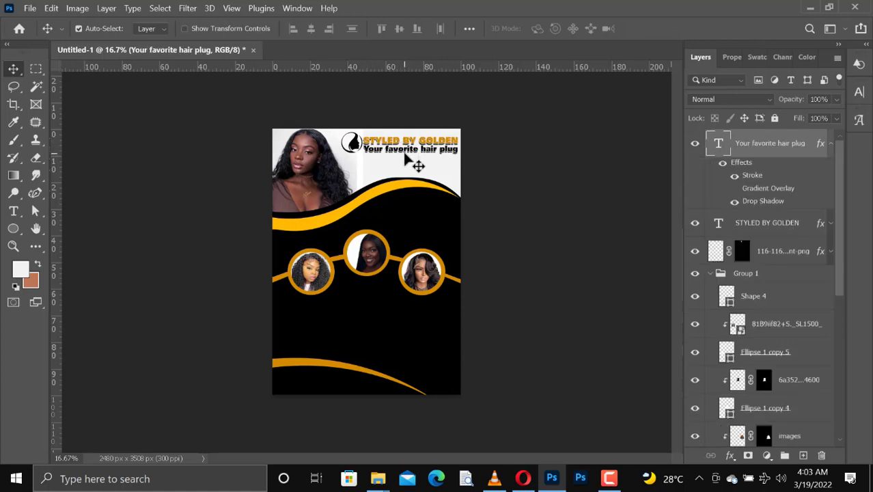
{"action": "left_click", "coordinate": [352, 145]}
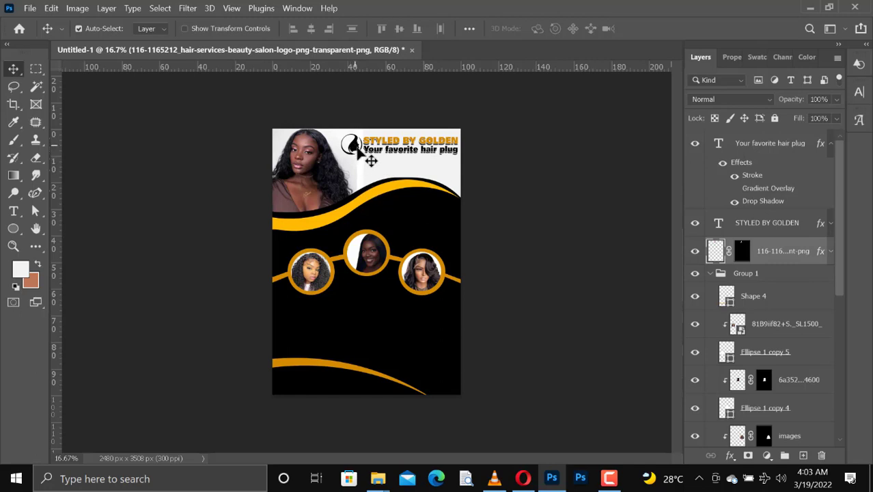
Add Stroke and Drop Shadow effects to the salon logo layer.
{"action": "right_click", "coordinate": [767, 241]}
{"action": "left_click", "coordinate": [562, 55]}
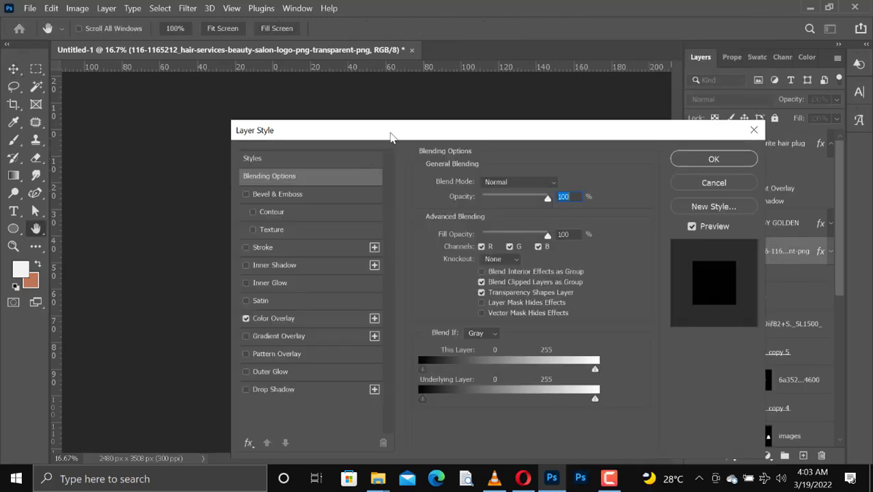
{"action": "left_click_drag", "start_coordinate": [390, 137], "coordinate": [633, 59]}
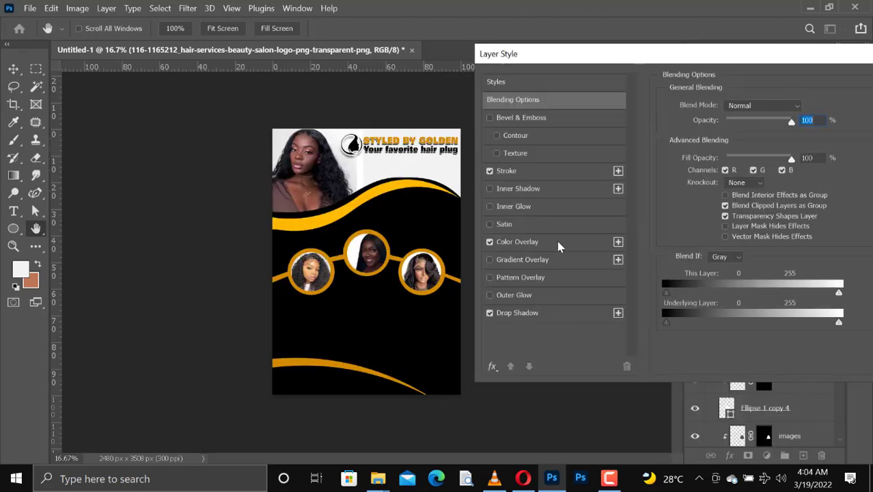
{"action": "left_click", "coordinate": [488, 312]}
{"action": "left_click_drag", "start_coordinate": [749, 60], "coordinate": [674, 88]}
{"action": "left_click", "coordinate": [849, 110]}
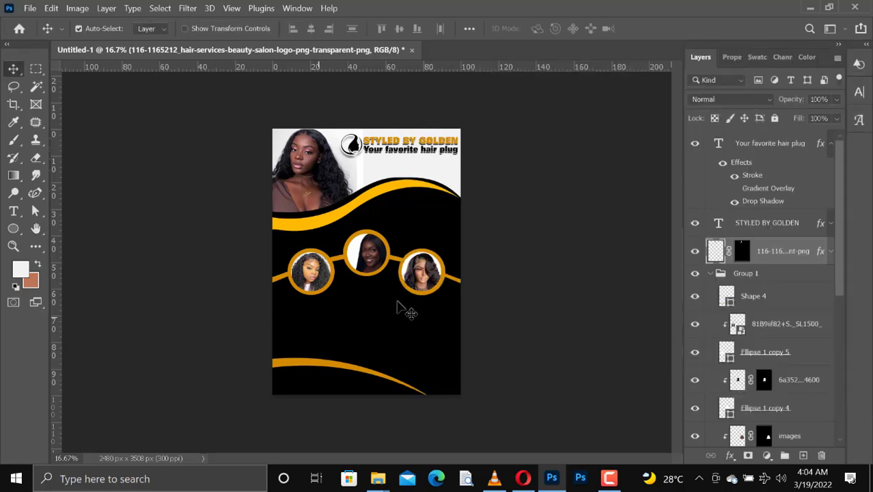
Collapse the effects lists of the tagline, title and logo layers, and fold up Group 1.
{"action": "left_click", "coordinate": [830, 143]}
{"action": "left_click", "coordinate": [830, 170]}
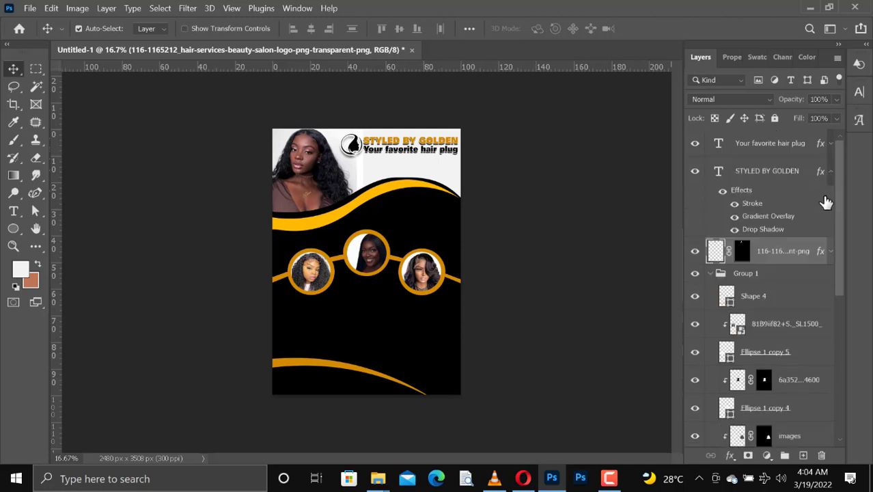
{"action": "left_click", "coordinate": [832, 251]}
{"action": "left_click", "coordinate": [830, 170]}
{"action": "left_click", "coordinate": [829, 199]}
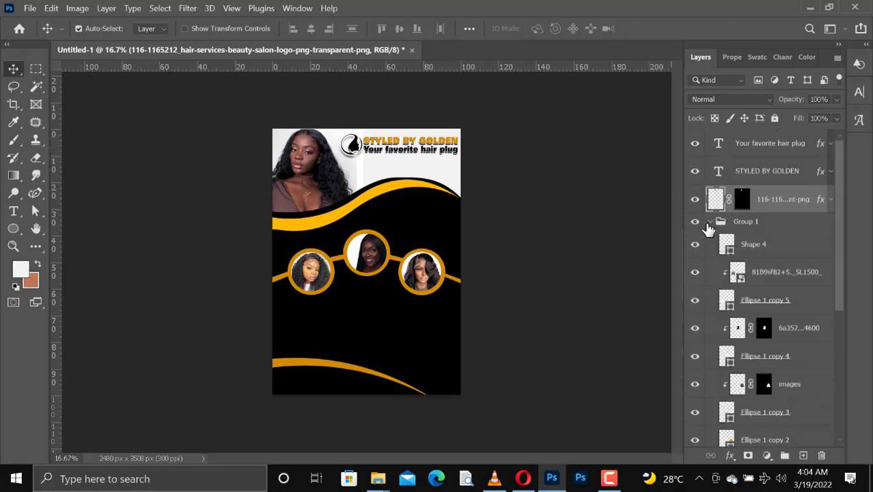
{"action": "left_click", "coordinate": [708, 225]}
{"action": "left_click", "coordinate": [709, 223]}
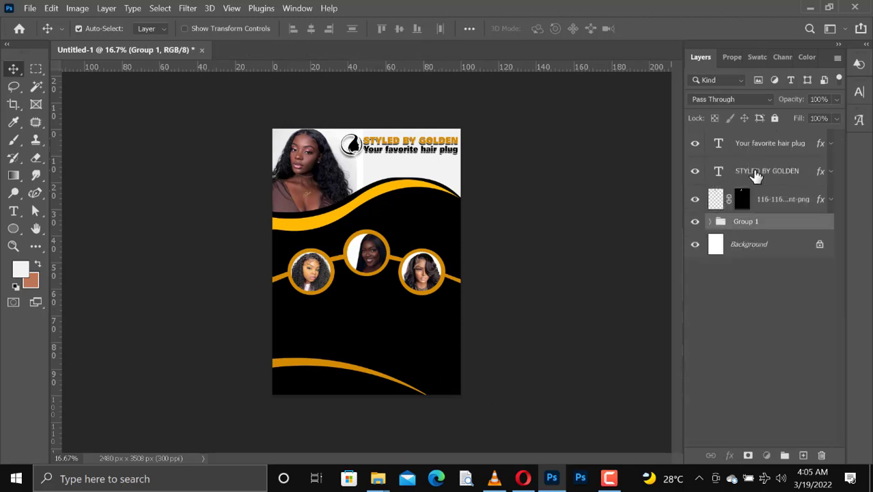
Group the tagline, "STYLED BY GOLDEN" title and logo layers together.
{"action": "left_click", "coordinate": [761, 145]}
{"action": "left_click", "coordinate": [762, 199], "text": "shift"}
{"action": "key", "text": "ctrl+g"}
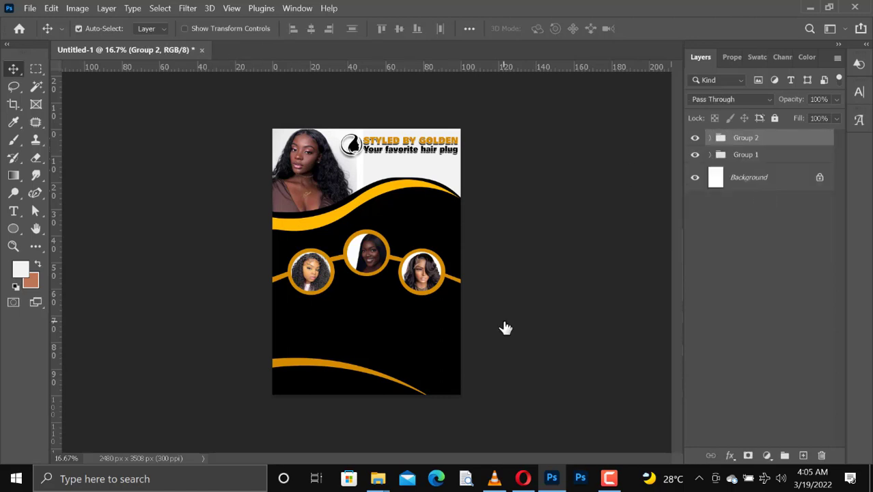
Add a "SERVICES" text heading in the black area below the circular portraits.
{"action": "left_click", "coordinate": [13, 211]}
{"action": "left_click", "coordinate": [75, 209]}
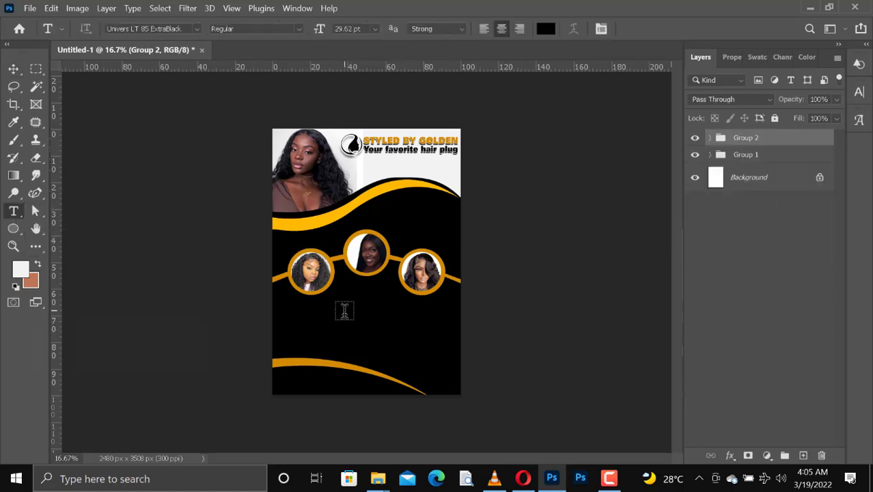
{"action": "left_click", "coordinate": [344, 310]}
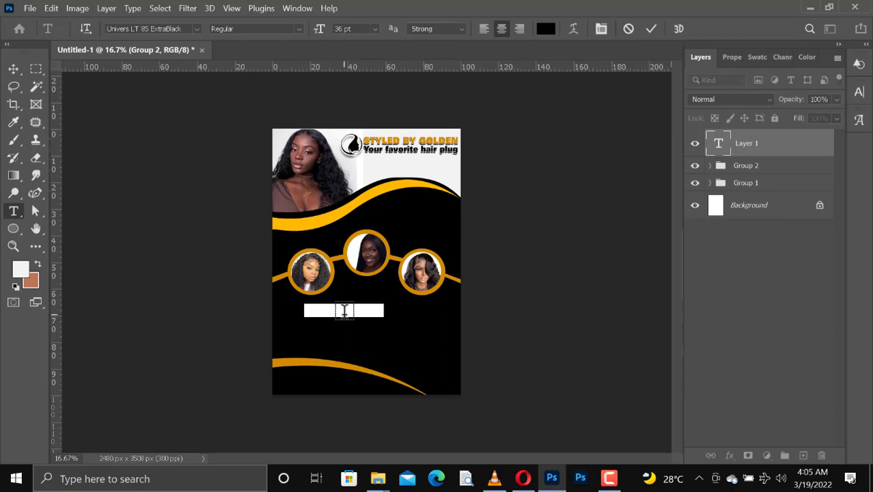
{"action": "key", "text": "BackSpace"}
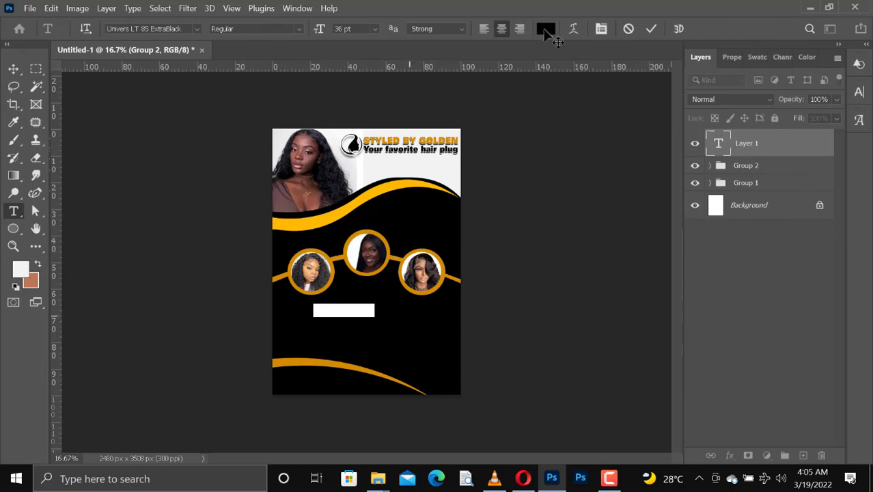
Colour the "SERVICES" heading with the gold sampled from a portrait ring and centre it below the middle portrait.
{"action": "left_click", "coordinate": [546, 29]}
{"action": "left_click_drag", "start_coordinate": [473, 111], "coordinate": [557, 112]}
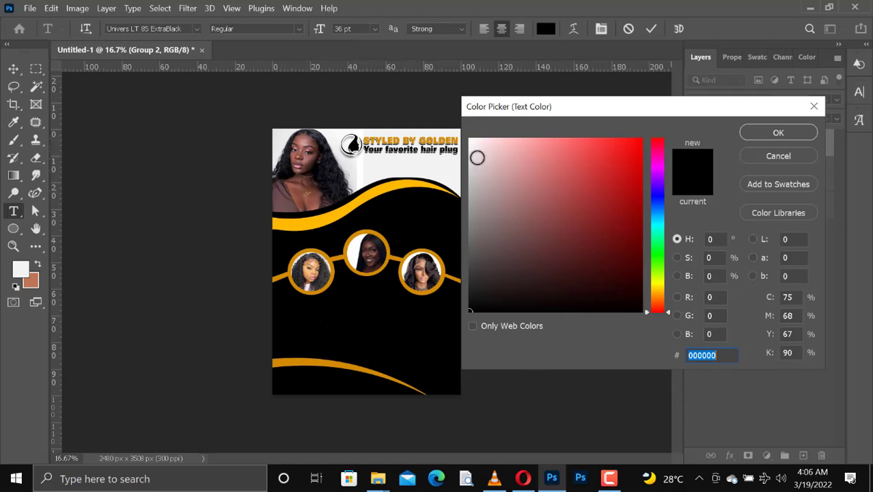
{"action": "left_click", "coordinate": [391, 253]}
{"action": "left_click", "coordinate": [780, 132]}
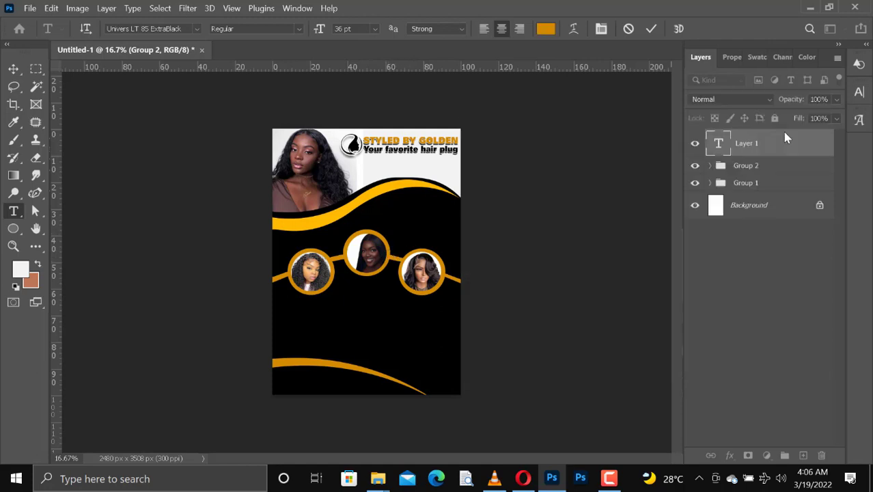
{"action": "left_click", "coordinate": [650, 29]}
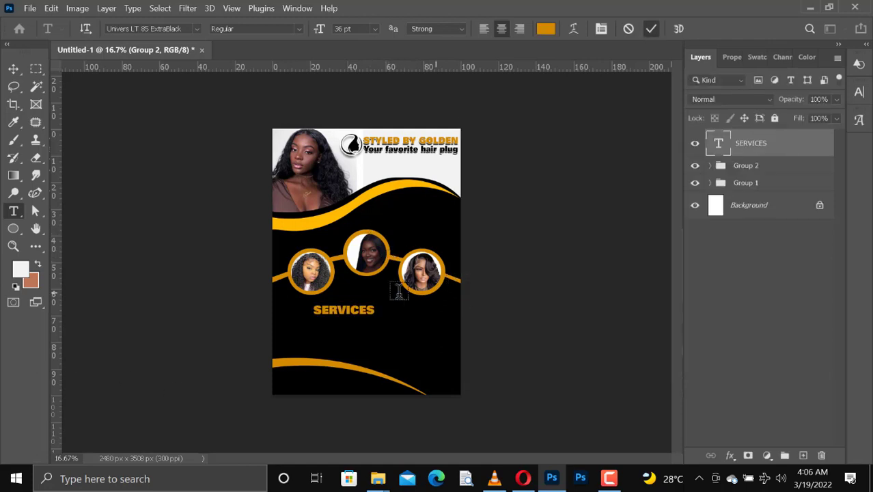
{"action": "key", "text": "v"}
{"action": "left_click_drag", "start_coordinate": [343, 315], "coordinate": [365, 306]}
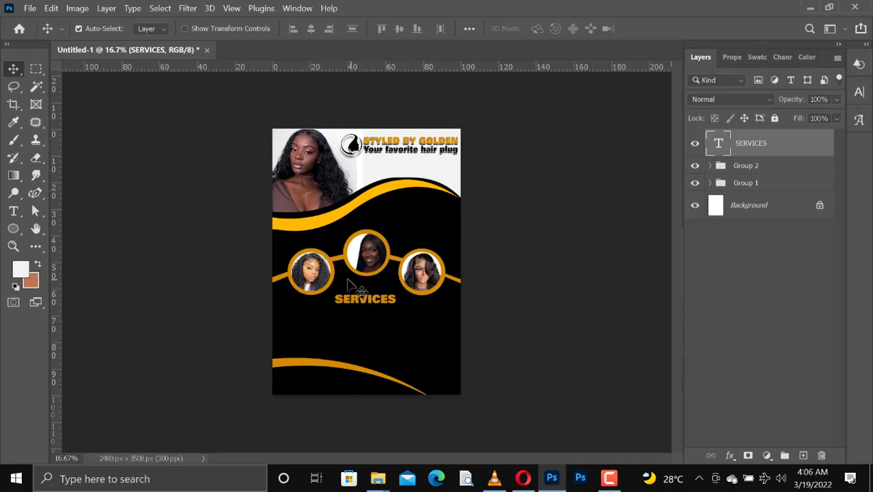
Place the white checkmark image "download (6)" from the WIGS folder below the portrait with curly hair.
{"action": "left_click", "coordinate": [378, 477]}
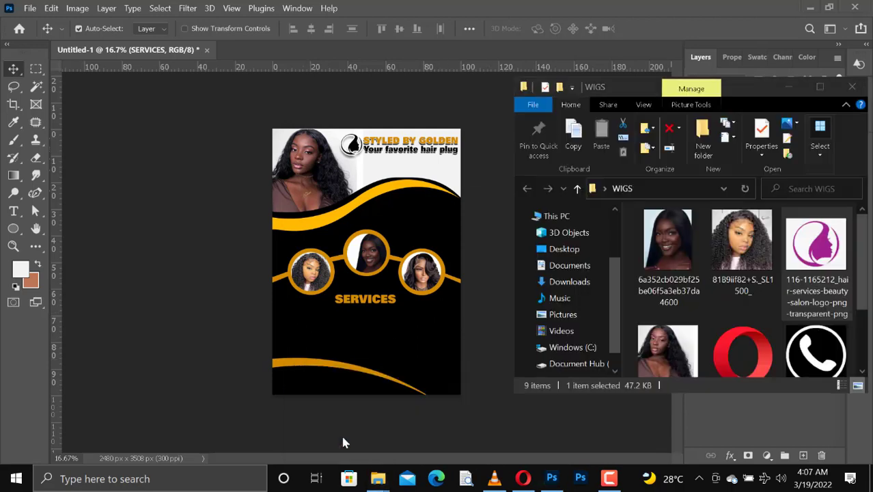
{"action": "scroll", "coordinate": [683, 308], "scroll_direction": "down", "scroll_amount": 2}
{"action": "left_click", "coordinate": [679, 332]}
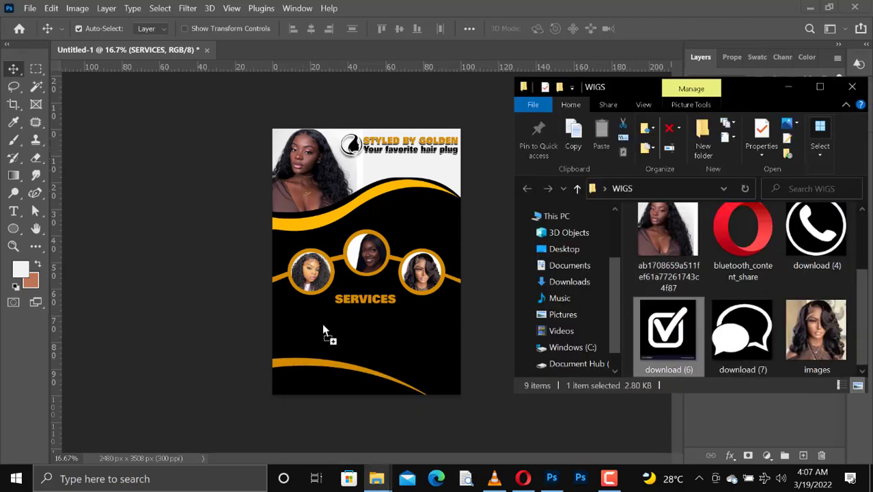
{"action": "left_click_drag", "start_coordinate": [323, 327], "coordinate": [321, 328]}
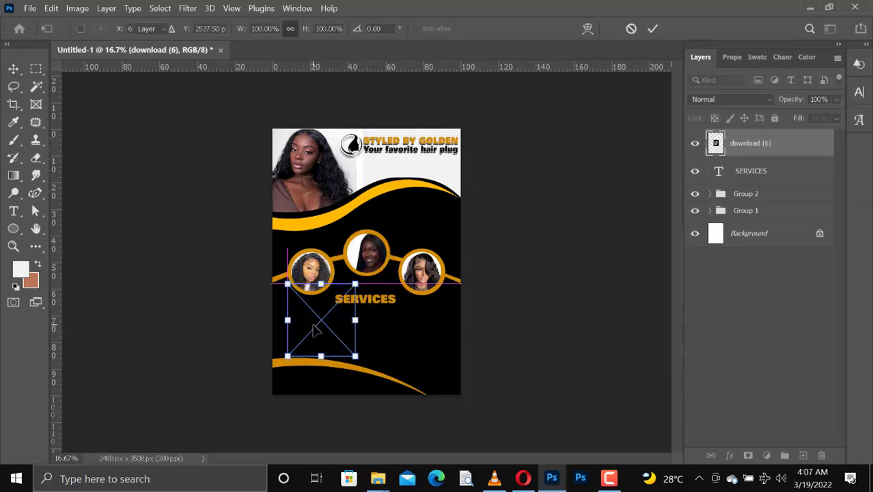
{"action": "key", "text": "Return"}
Copy a rectangular selection around the checkmark to its own layer and delete the original "download (6)" layer.
{"action": "left_click", "coordinate": [36, 68]}
{"action": "left_click_drag", "start_coordinate": [290, 289], "coordinate": [349, 346]}
{"action": "key", "text": "ctrl+j"}
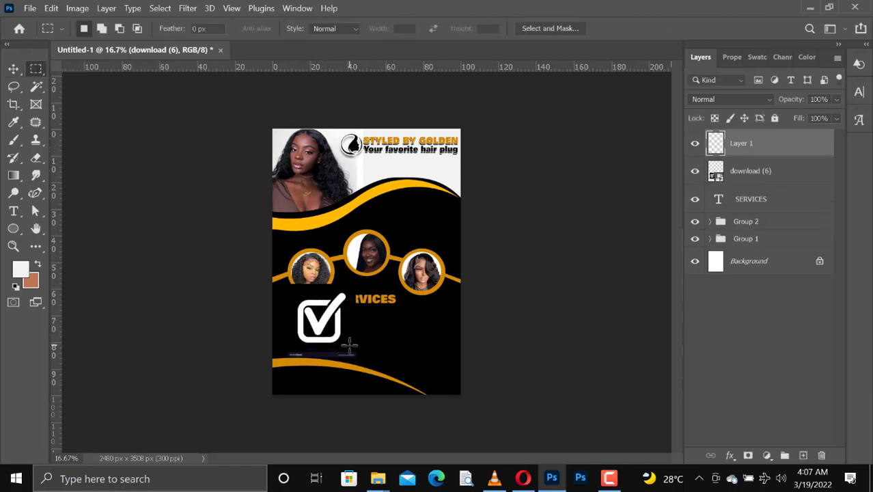
{"action": "left_click", "coordinate": [745, 179]}
{"action": "key", "text": "Delete"}
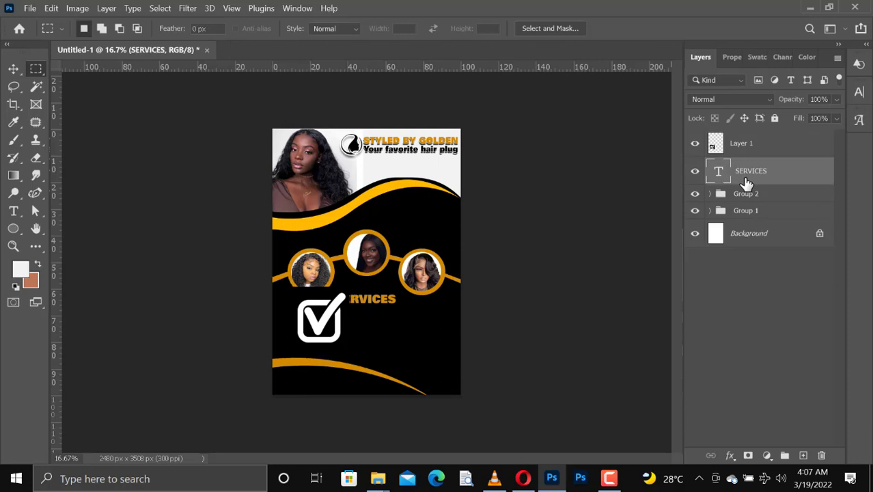